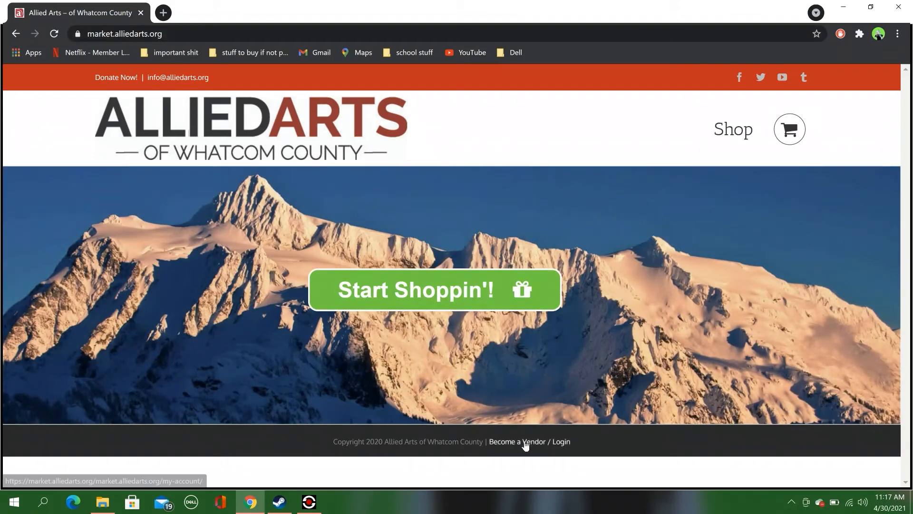
Step: Start a vendor registration with the account e-mail and password, choosing I am a vendor
{"action": "left_click", "coordinate": [525, 444]}
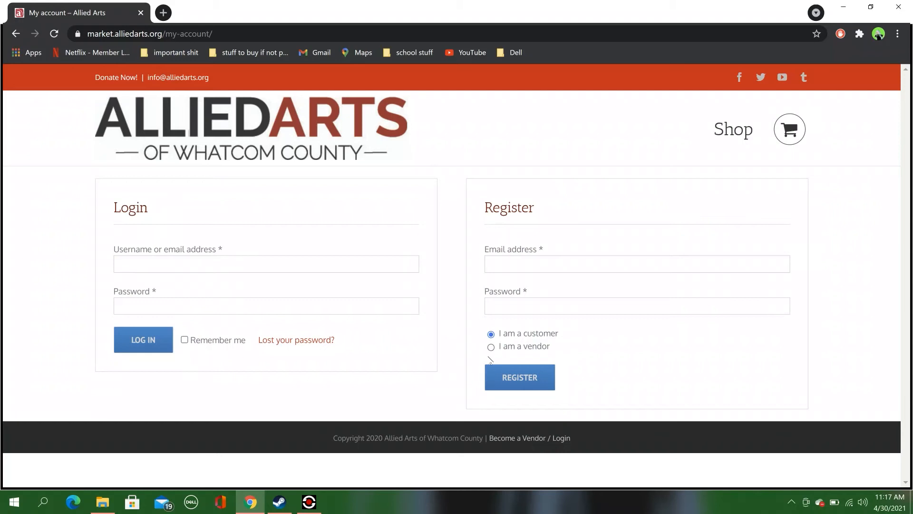
{"action": "left_click", "coordinate": [496, 263]}
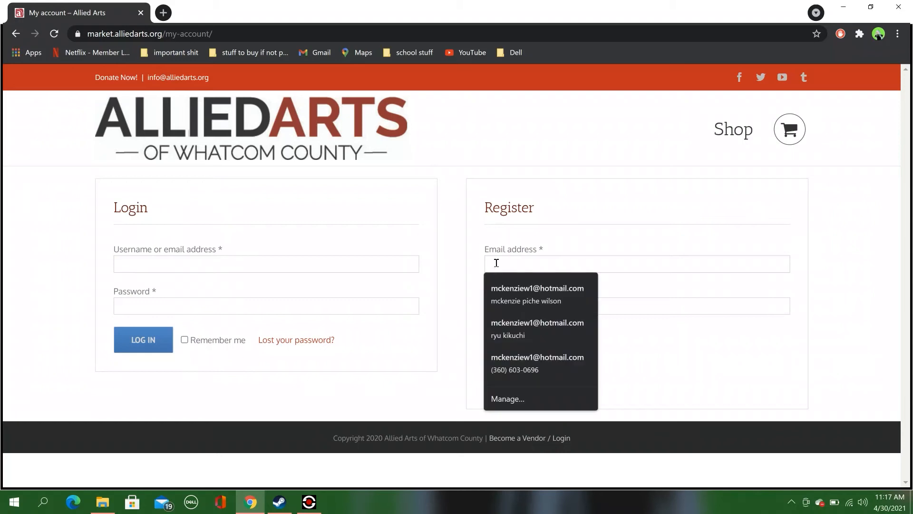
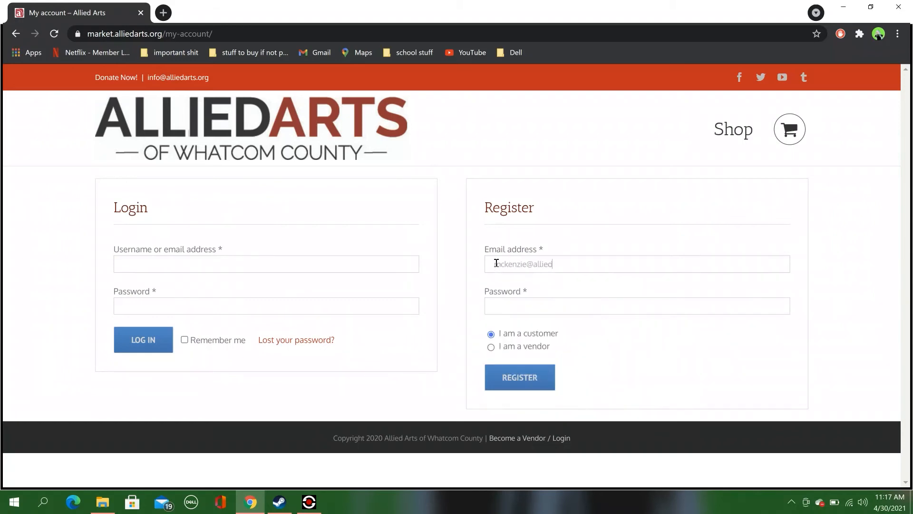
{"action": "left_click", "coordinate": [508, 309]}
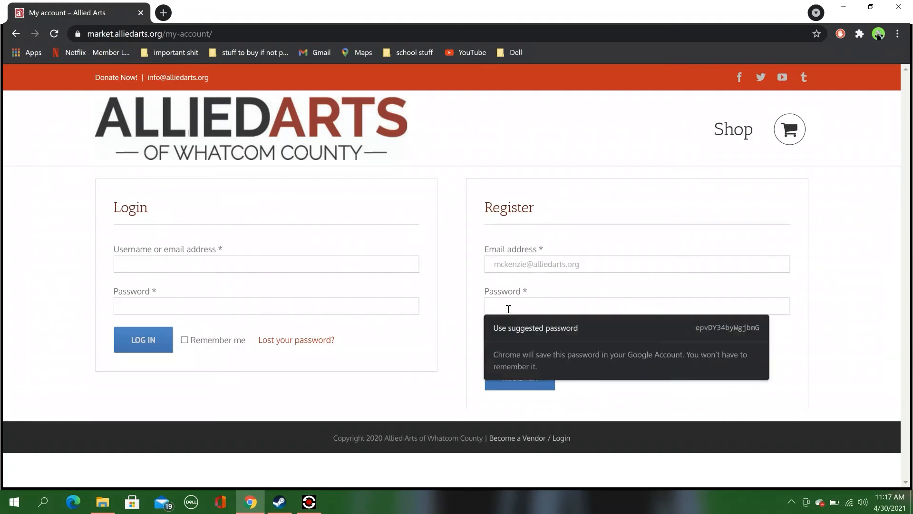
{"action": "type", "text": "••••••••"}
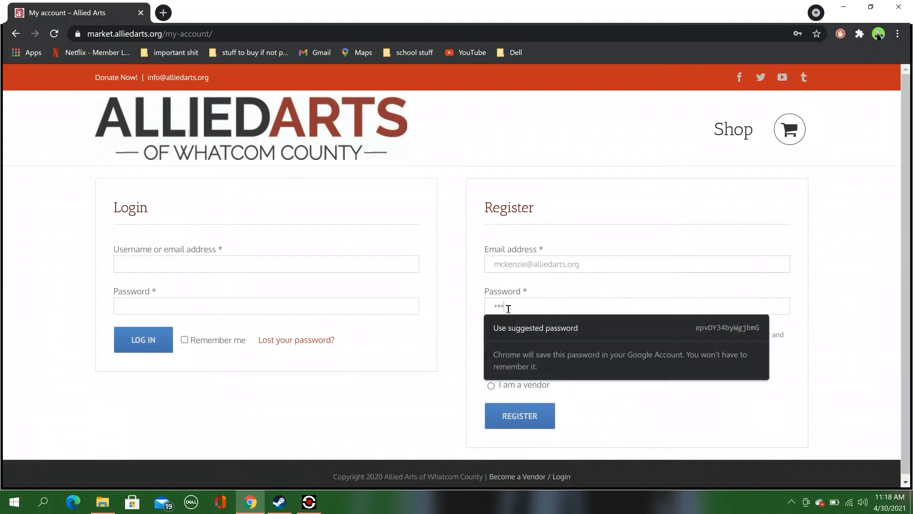
{"action": "type", "text": "••••"}
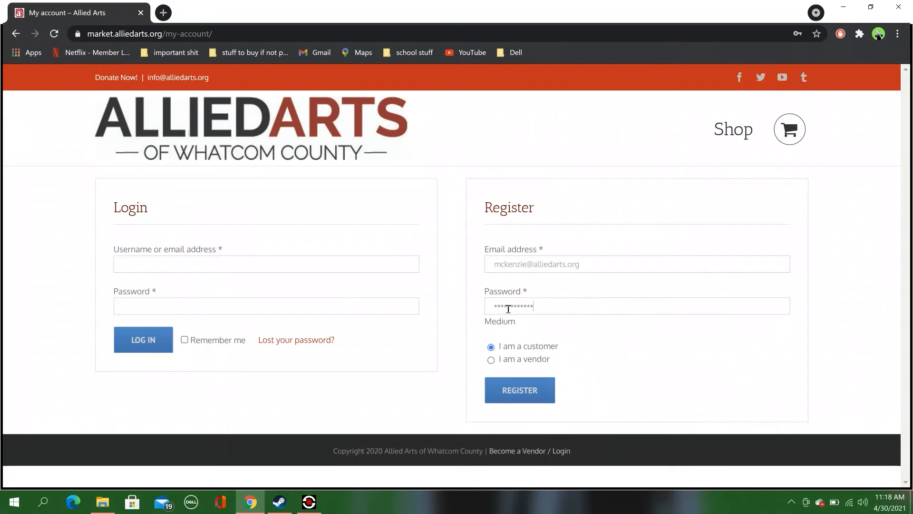
{"action": "left_click", "coordinate": [492, 360]}
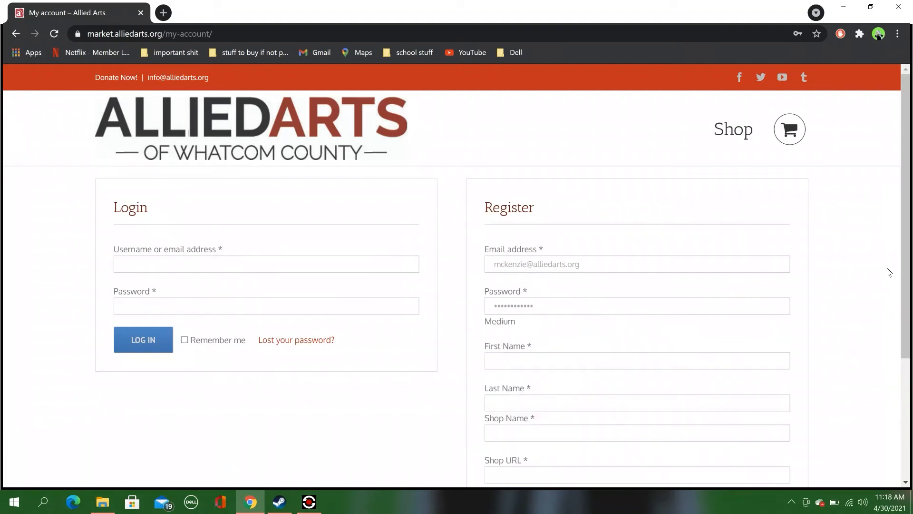
{"action": "scroll", "coordinate": [905, 302], "scroll_direction": "down", "scroll_amount": 1}
{"action": "scroll", "coordinate": [905, 302], "scroll_direction": "down", "scroll_amount": 1}
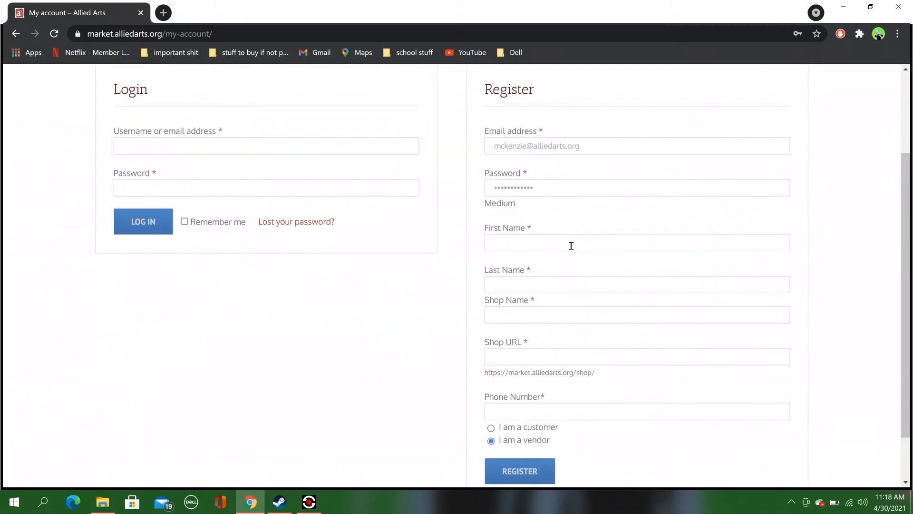
Step: Enter the vendor's first and last name and the shop name artstuff with its shop URL
{"action": "left_click", "coordinate": [536, 245]}
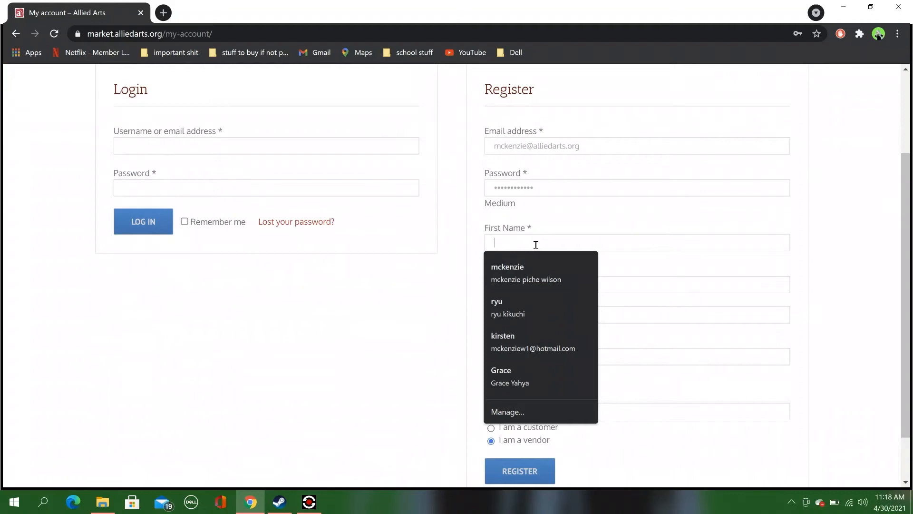
{"action": "left_click", "coordinate": [651, 284]}
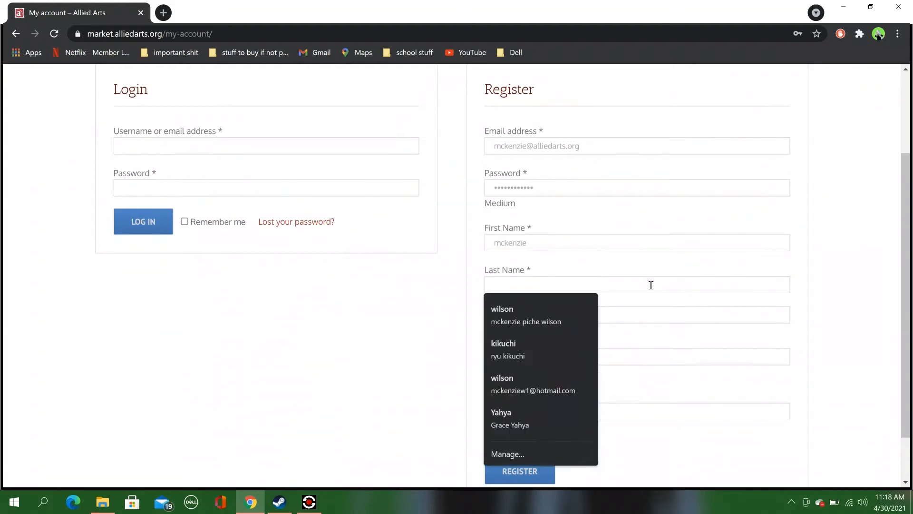
{"action": "left_click", "coordinate": [675, 340]}
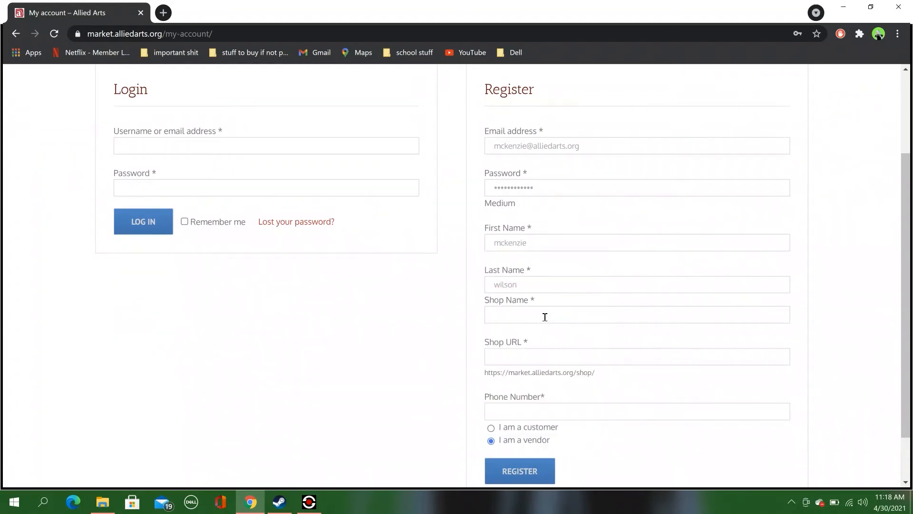
{"action": "left_click", "coordinate": [546, 317]}
{"action": "type", "text": "artstuff"}
{"action": "left_click", "coordinate": [504, 361]}
{"action": "left_click", "coordinate": [630, 372]}
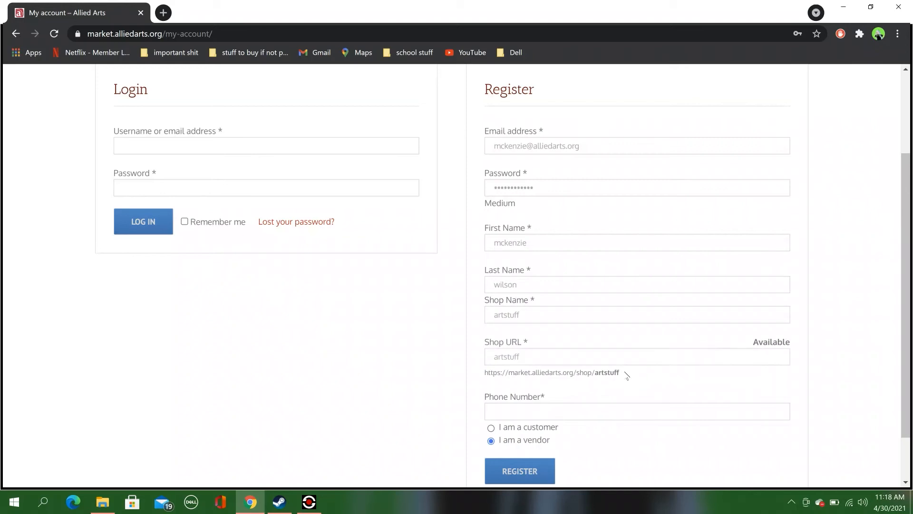
{"action": "left_click_drag", "start_coordinate": [626, 374], "coordinate": [476, 379]}
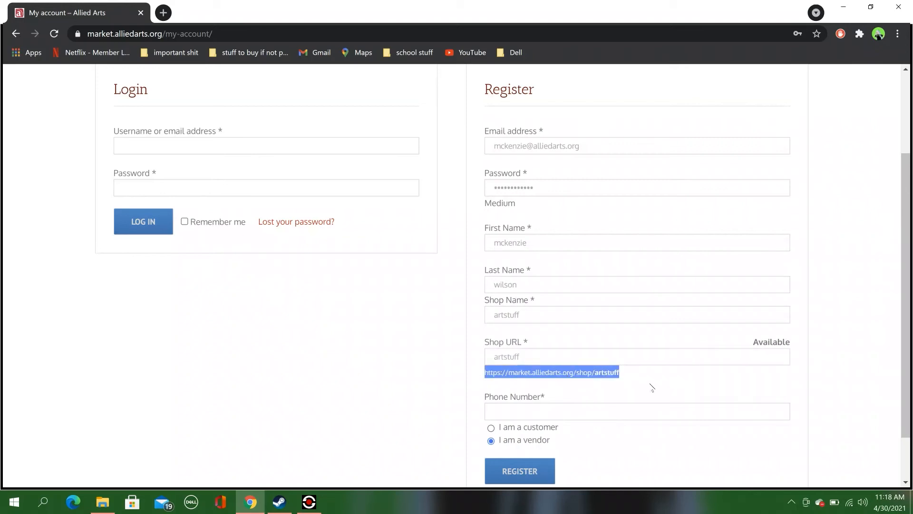
{"action": "left_click", "coordinate": [648, 387]}
Step: Add the vendor's phone number and submit the registration
{"action": "left_click", "coordinate": [503, 408]}
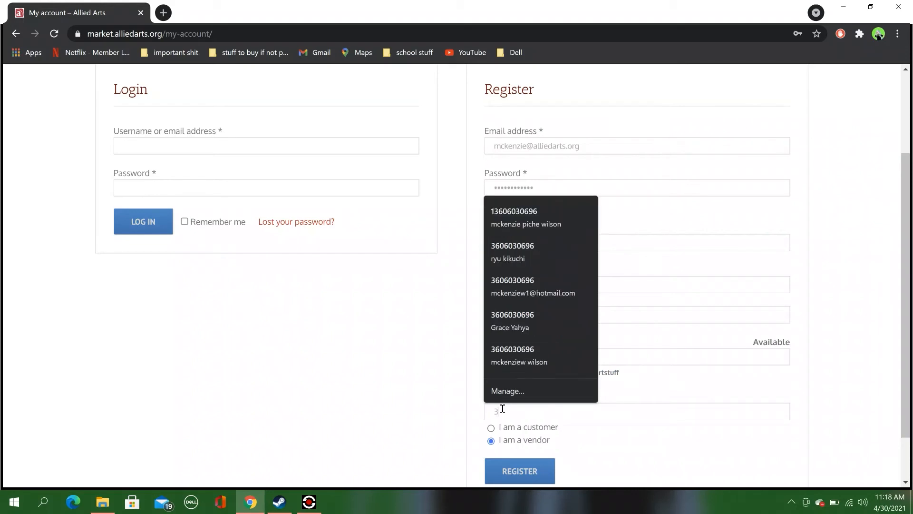
{"action": "left_click", "coordinate": [641, 453]}
{"action": "left_click", "coordinate": [540, 471]}
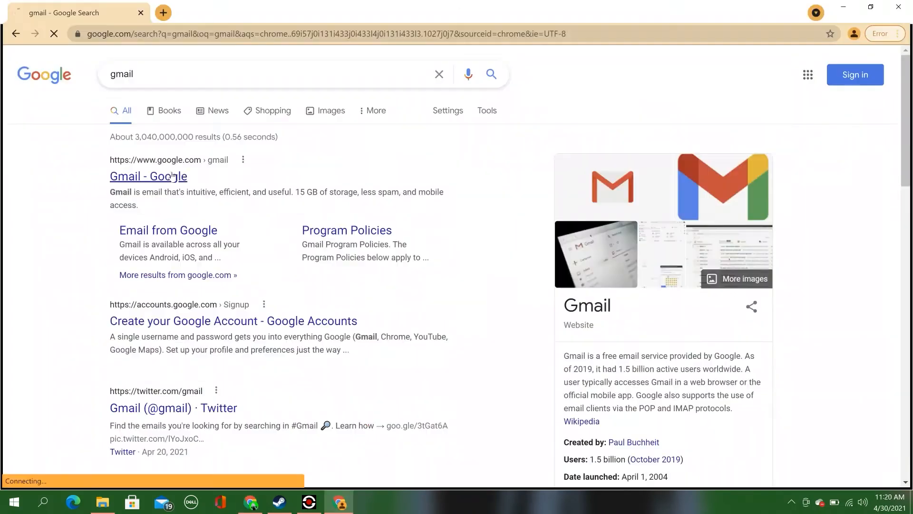
Step: Sign in to Gmail with the vendor's e-mail account, declining to save the password
{"action": "left_click", "coordinate": [152, 175]}
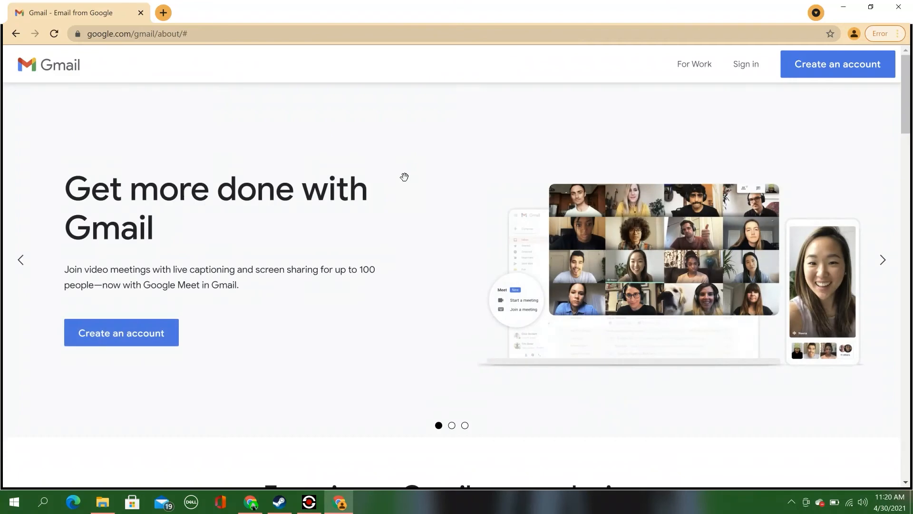
{"action": "left_click", "coordinate": [746, 66]}
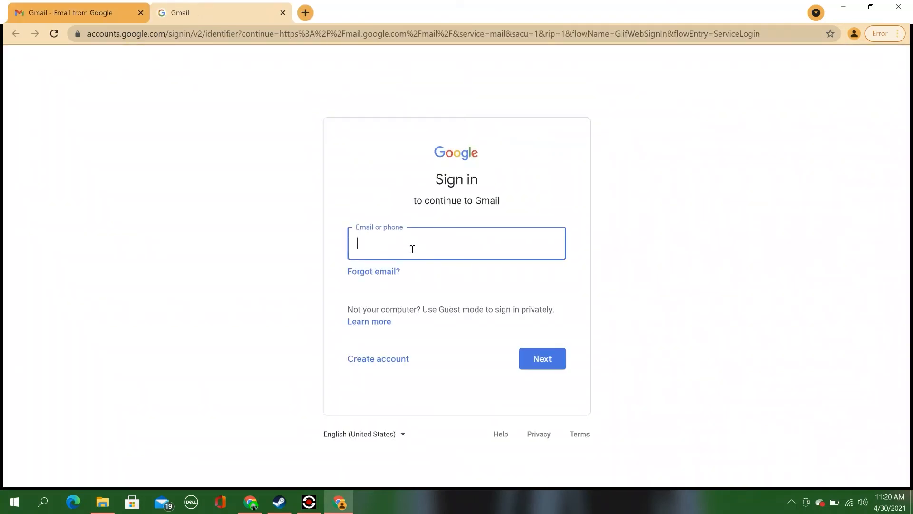
{"action": "key", "text": "Return"}
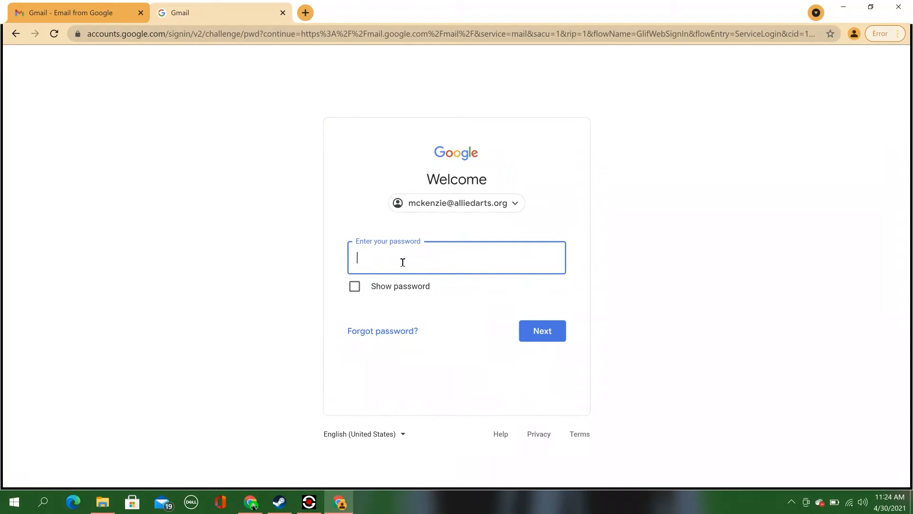
{"action": "type", "text": "•••••••••••••"}
{"action": "left_click", "coordinate": [546, 342]}
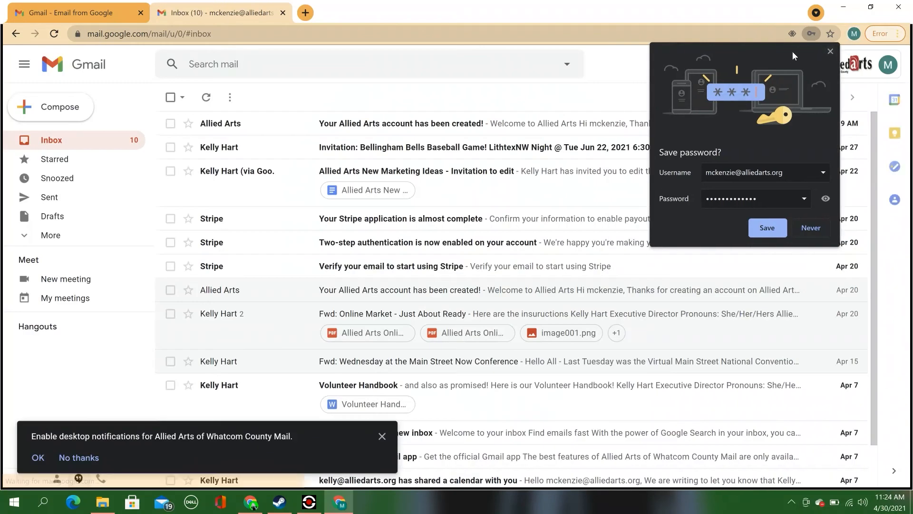
{"action": "left_click", "coordinate": [830, 52]}
Step: Open the Allied Arts account-created email and follow its verification link
{"action": "left_click", "coordinate": [552, 126]}
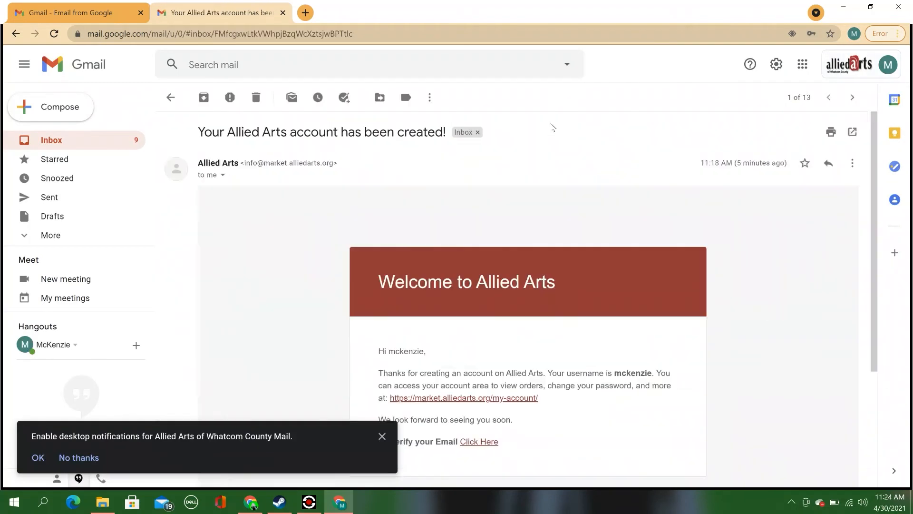
{"action": "left_click", "coordinate": [382, 436]}
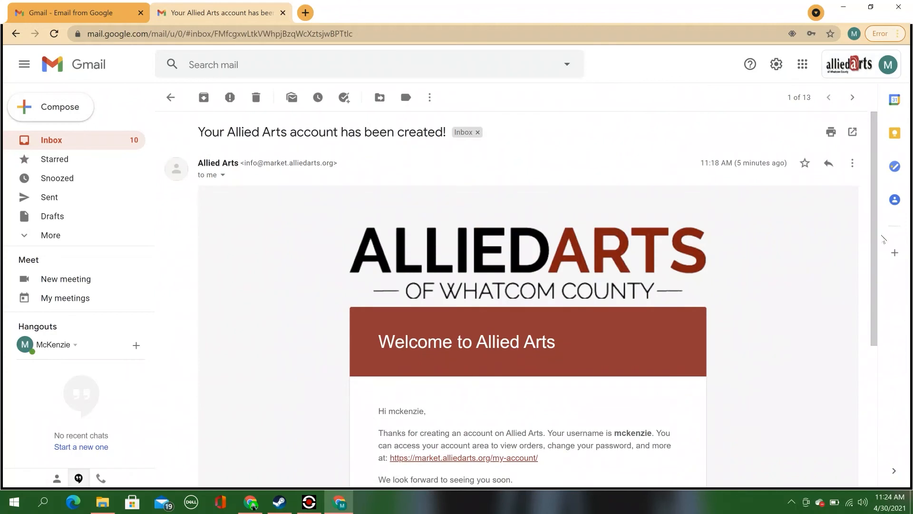
{"action": "scroll", "coordinate": [530, 366], "scroll_direction": "down", "scroll_amount": 3}
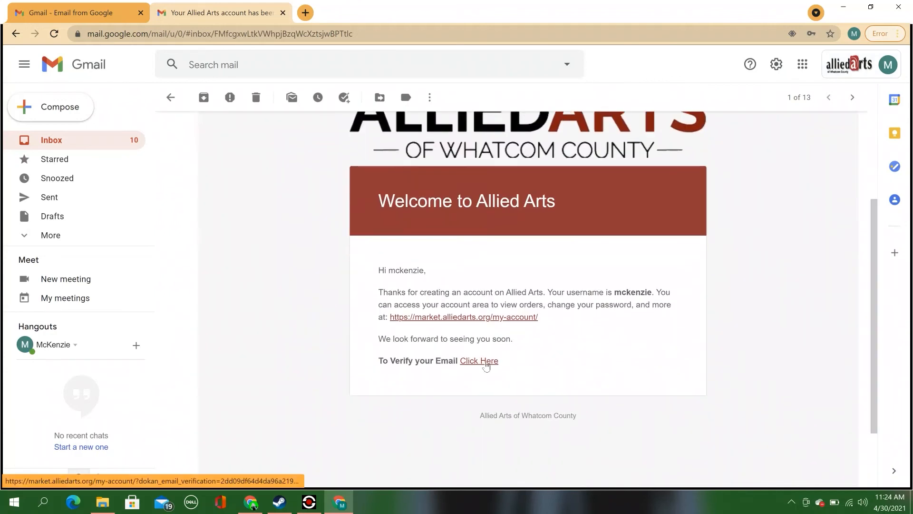
{"action": "left_click", "coordinate": [479, 361]}
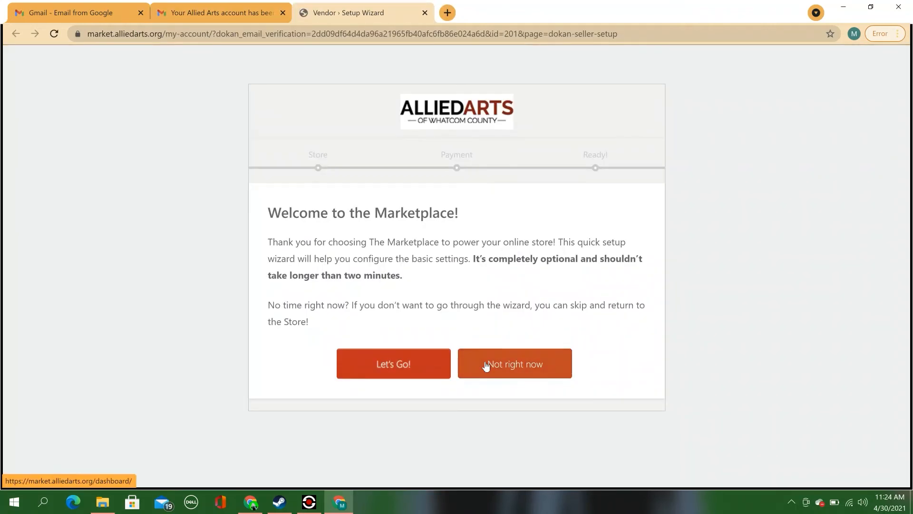
Step: Start the setup wizard and set 999 products per page plus the store's street, city and ZIP
{"action": "left_click", "coordinate": [393, 370]}
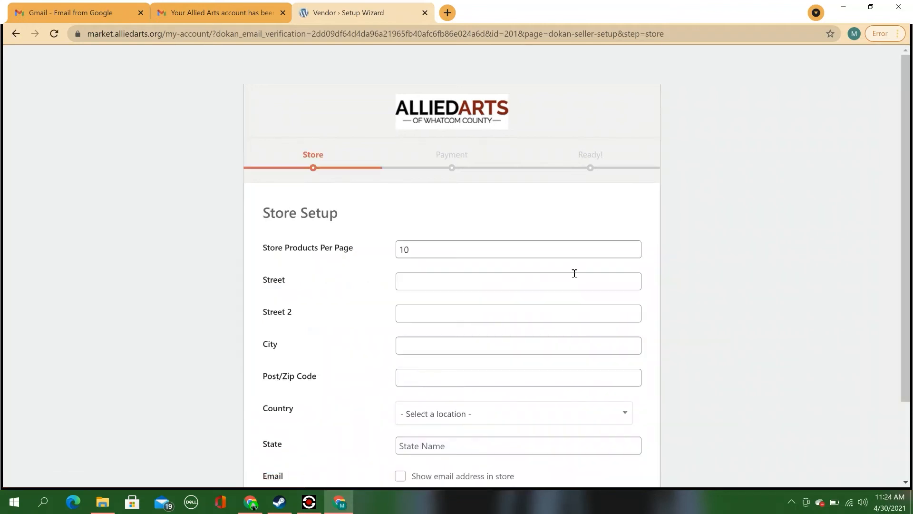
{"action": "left_click_drag", "start_coordinate": [910, 156], "coordinate": [906, 209]}
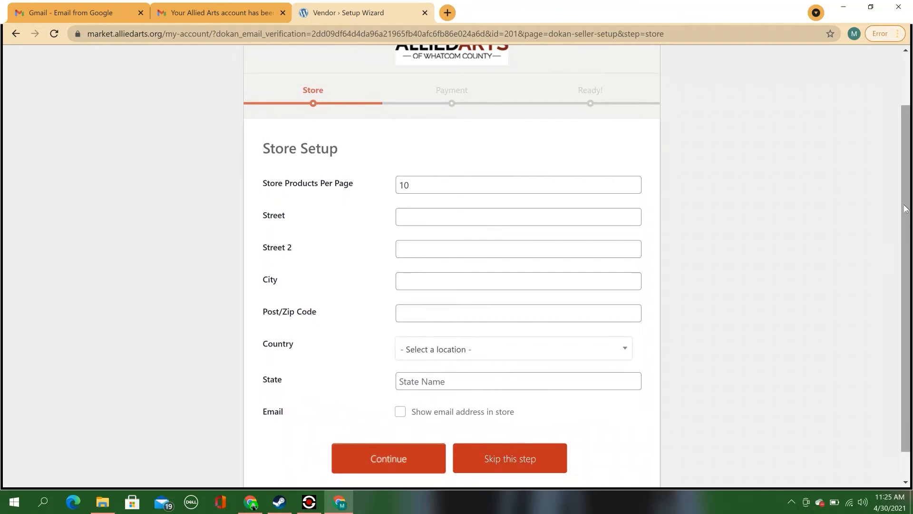
{"action": "double_click", "coordinate": [416, 188]}
{"action": "type", "text": "999"}
{"action": "left_click", "coordinate": [407, 215]}
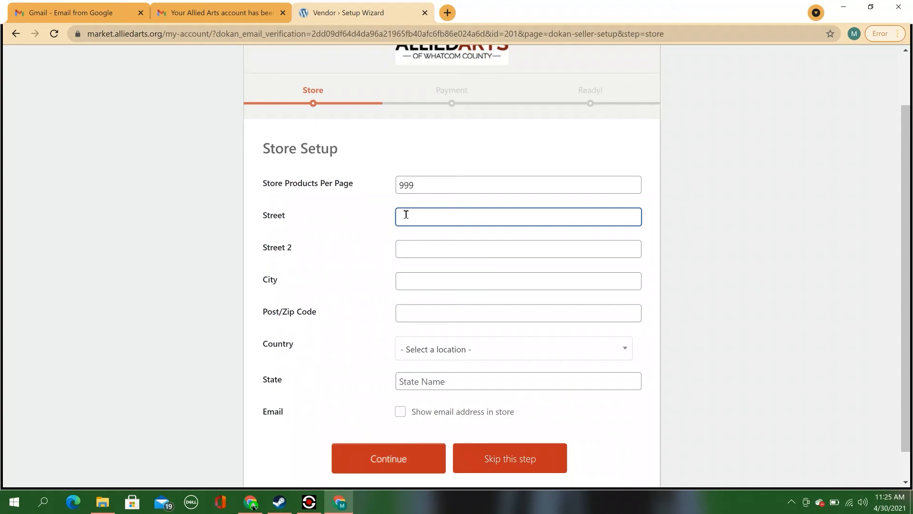
{"action": "left_click", "coordinate": [422, 278]}
{"action": "type", "text": "bellingham"}
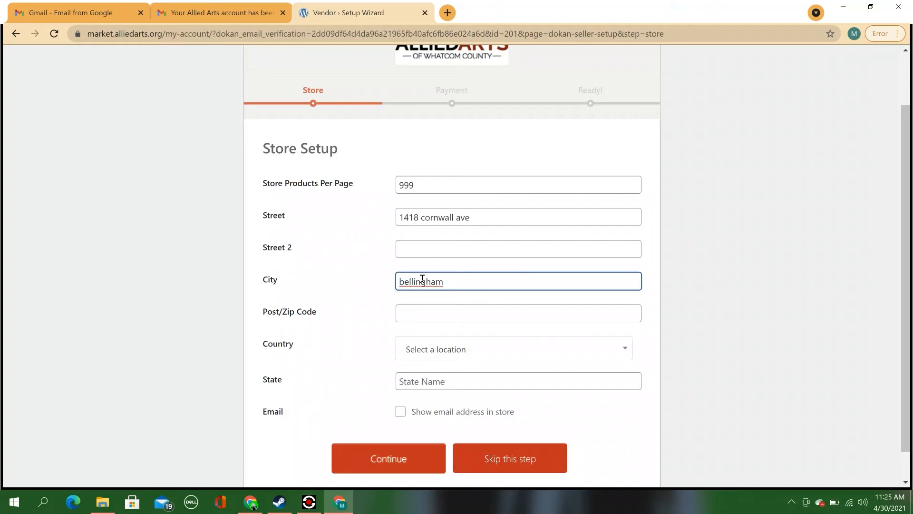
{"action": "left_click", "coordinate": [421, 314]}
{"action": "type", "text": "98225"}
Step: Set the store country to United States (US) and the state to Washington
{"action": "left_click", "coordinate": [489, 351]}
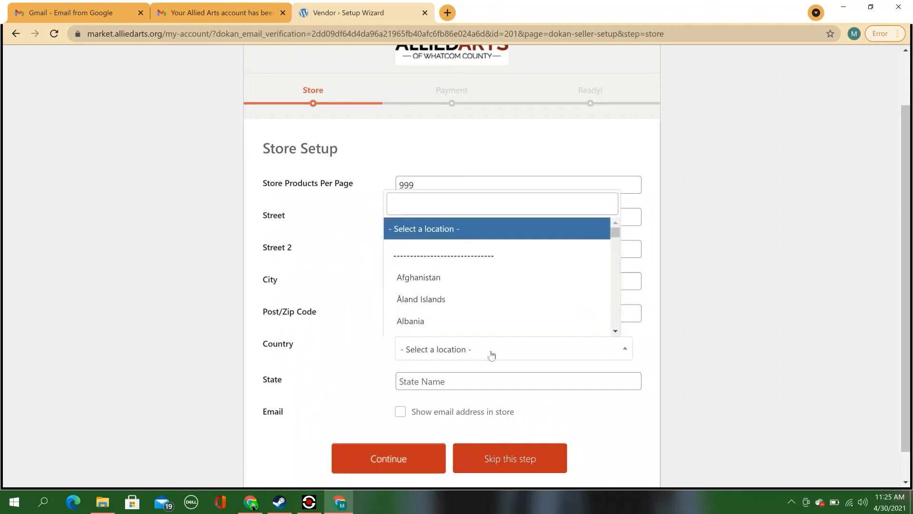
{"action": "left_click_drag", "start_coordinate": [616, 236], "coordinate": [614, 314]}
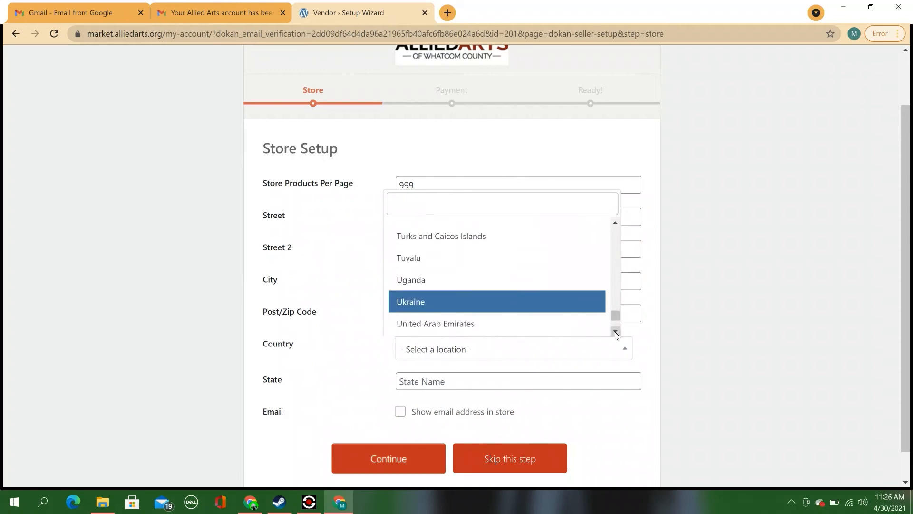
{"action": "scroll", "coordinate": [615, 330], "scroll_direction": "down", "scroll_amount": 1}
{"action": "left_click", "coordinate": [447, 323]}
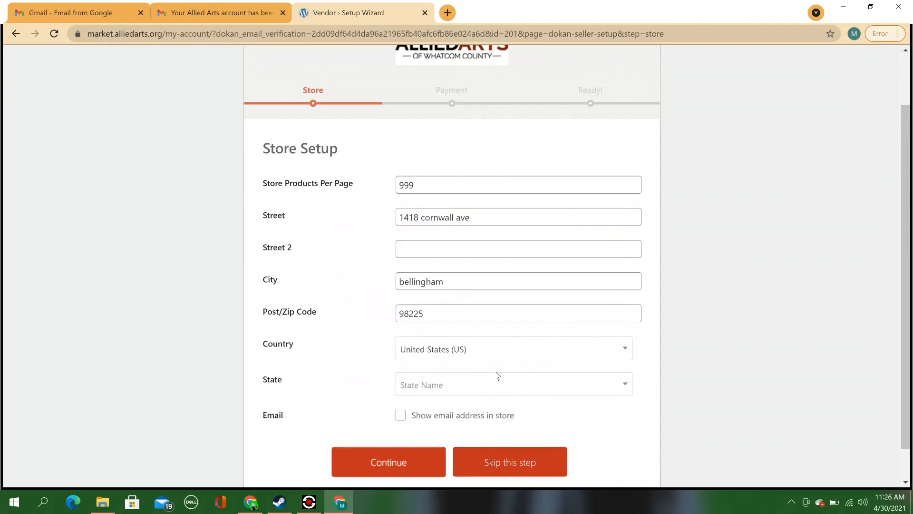
{"action": "left_click", "coordinate": [495, 384]}
{"action": "left_click_drag", "start_coordinate": [614, 265], "coordinate": [606, 380]}
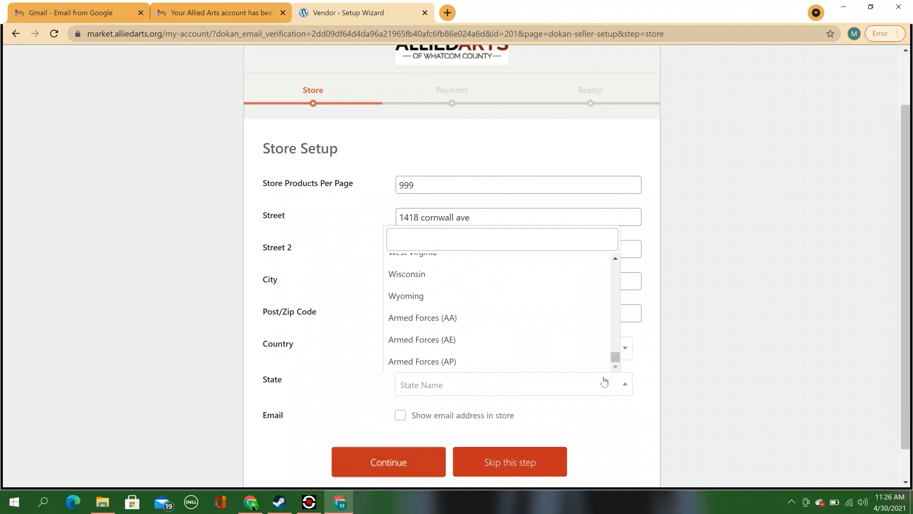
{"action": "left_click", "coordinate": [615, 259]}
{"action": "left_click", "coordinate": [615, 258]}
{"action": "left_click", "coordinate": [442, 304]}
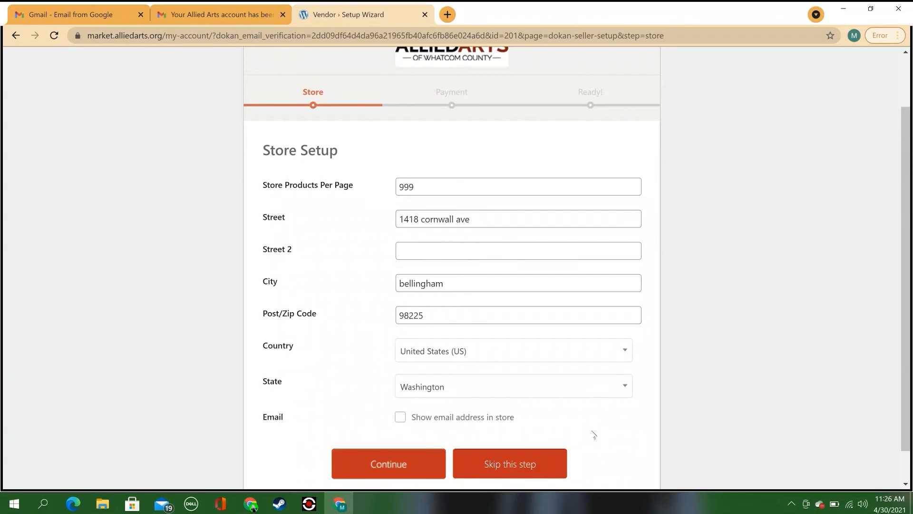
Step: Save the store details and skip Payment Setup to reach 'Your Store is Ready!'
{"action": "left_click", "coordinate": [388, 464]}
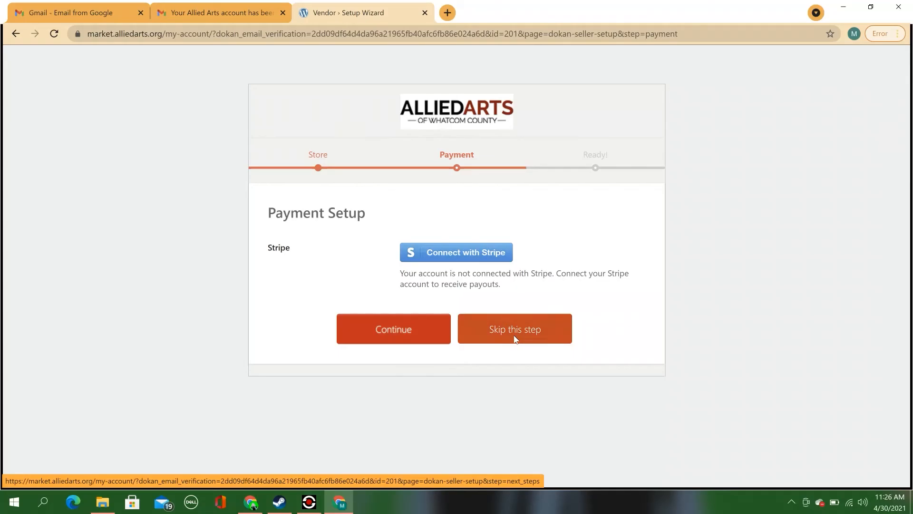
{"action": "left_click", "coordinate": [514, 333]}
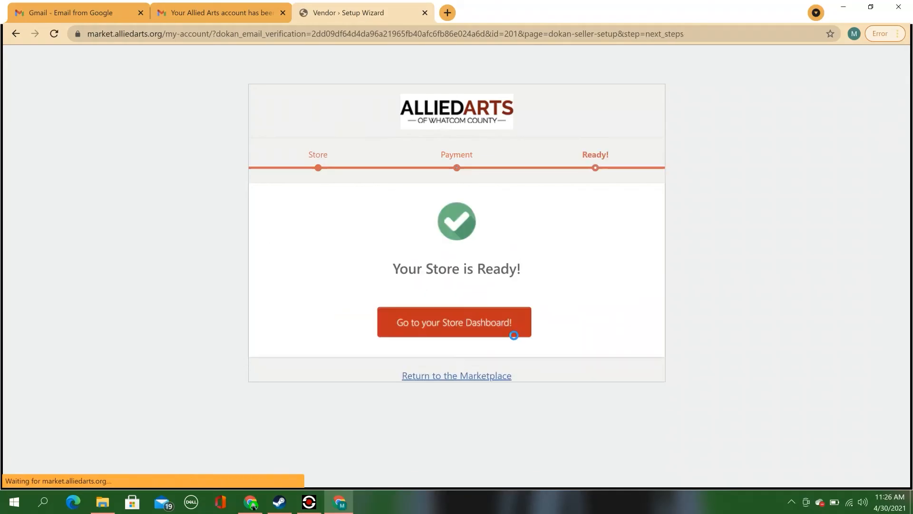
Step: Go to the store dashboard, open Settings and begin uploading a store banner
{"action": "left_click", "coordinate": [482, 332]}
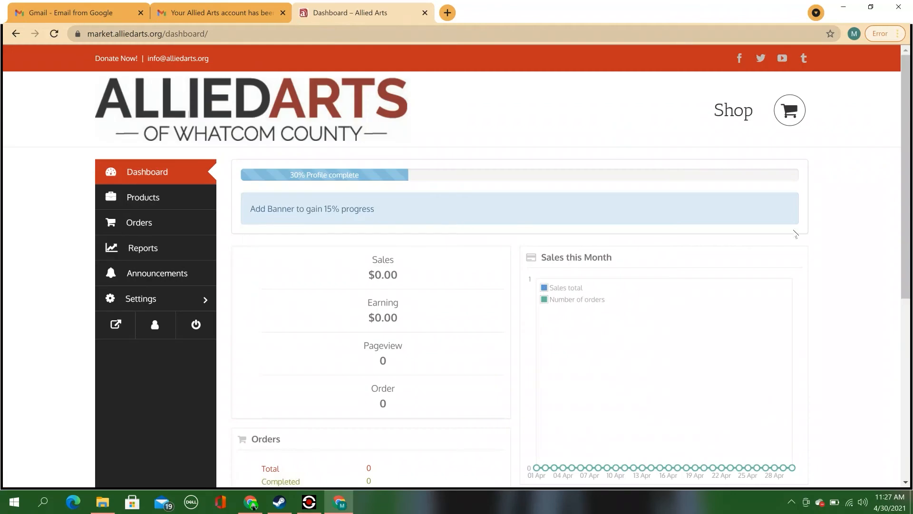
{"action": "left_click_drag", "start_coordinate": [908, 146], "coordinate": [907, 156]}
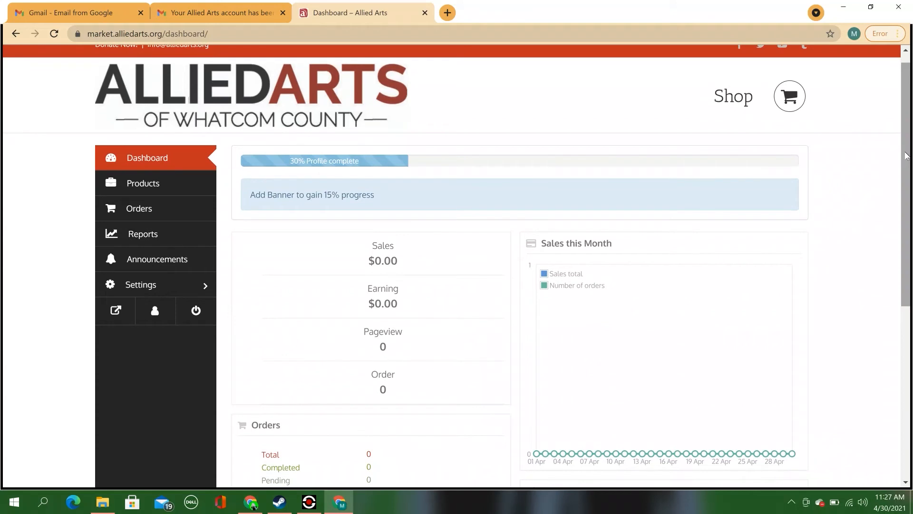
{"action": "left_click", "coordinate": [194, 288]}
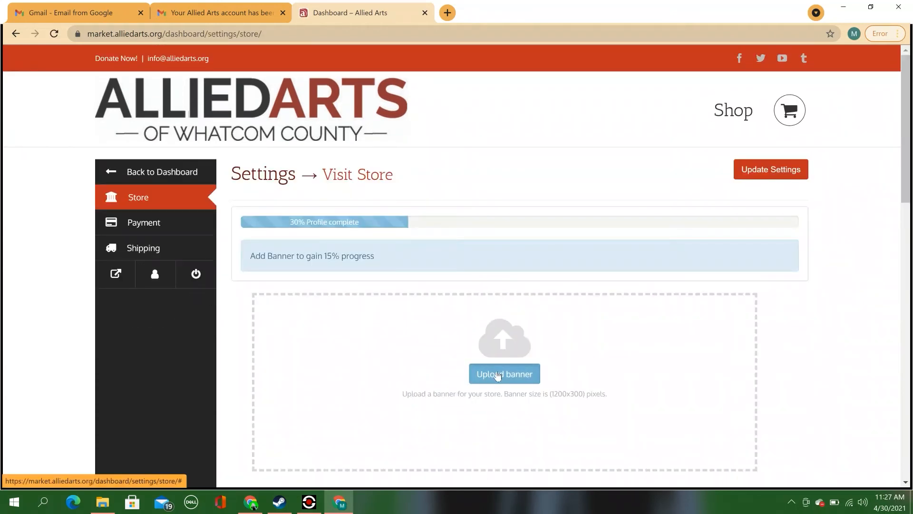
{"action": "left_click", "coordinate": [498, 376]}
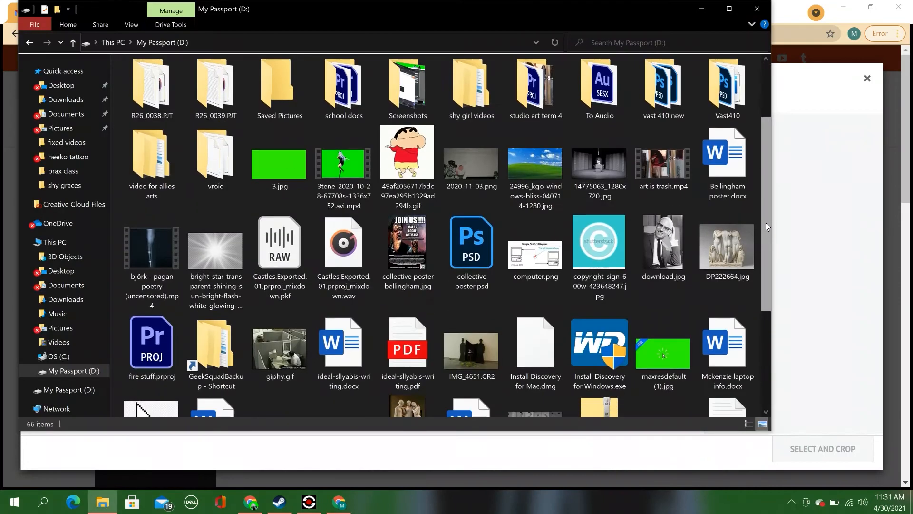
Step: Drag banner.jpg from the My Passport drive into the Choose Image dialog to upload it
{"action": "left_click_drag", "start_coordinate": [766, 223], "coordinate": [783, 365]}
{"action": "left_click_drag", "start_coordinate": [475, 388], "coordinate": [807, 355]}
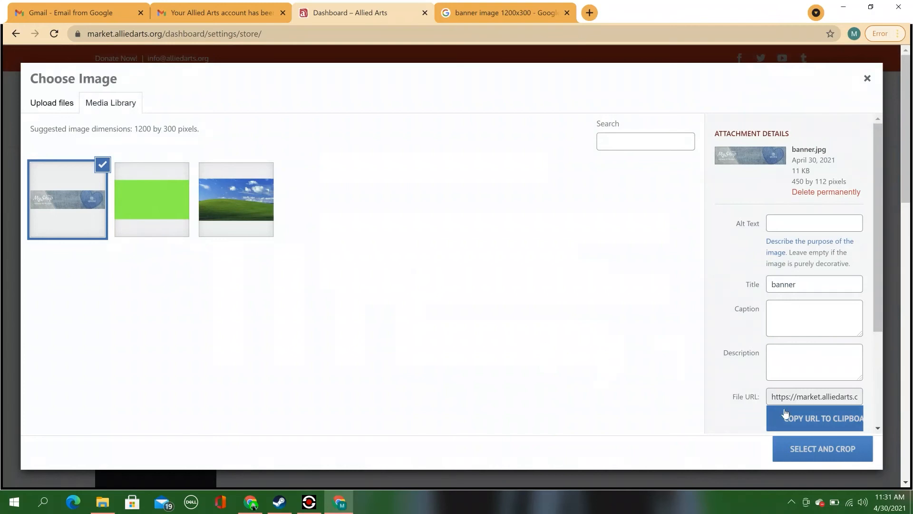
Step: Crop the MyShop banner to a smaller area, then reopen Settings down to Profile Picture
{"action": "left_click", "coordinate": [818, 447]}
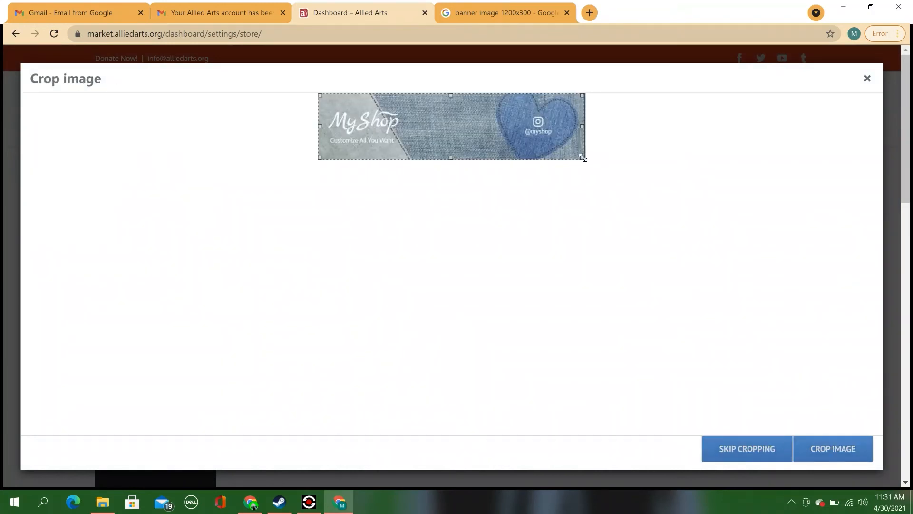
{"action": "mouse_move", "coordinate": [582, 157]}
{"action": "left_mouse_down"}
{"action": "mouse_move", "coordinate": [472, 143]}
{"action": "mouse_move", "coordinate": [583, 167]}
{"action": "mouse_move", "coordinate": [455, 148]}
{"action": "mouse_move", "coordinate": [575, 163]}
{"action": "left_mouse_up"}
{"action": "left_click_drag", "start_coordinate": [451, 95], "coordinate": [469, 92]}
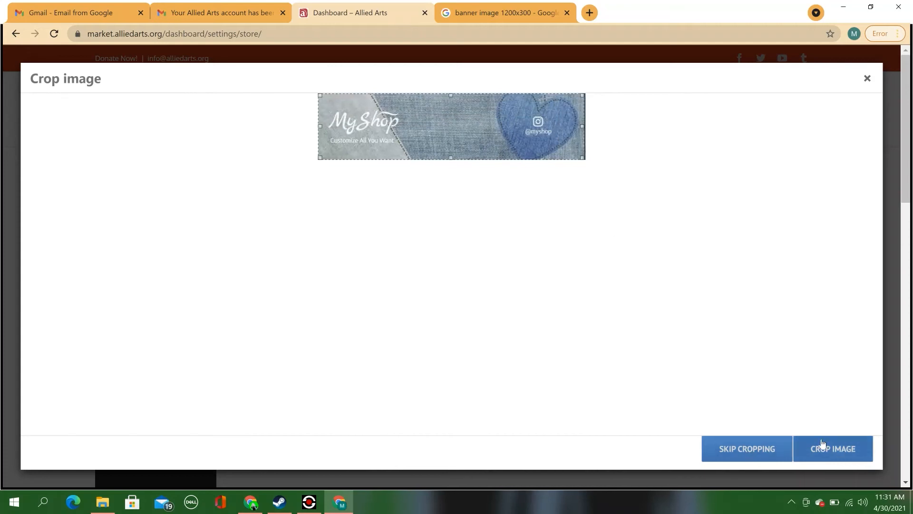
{"action": "right_click", "coordinate": [838, 448]}
{"action": "left_click", "coordinate": [662, 395]}
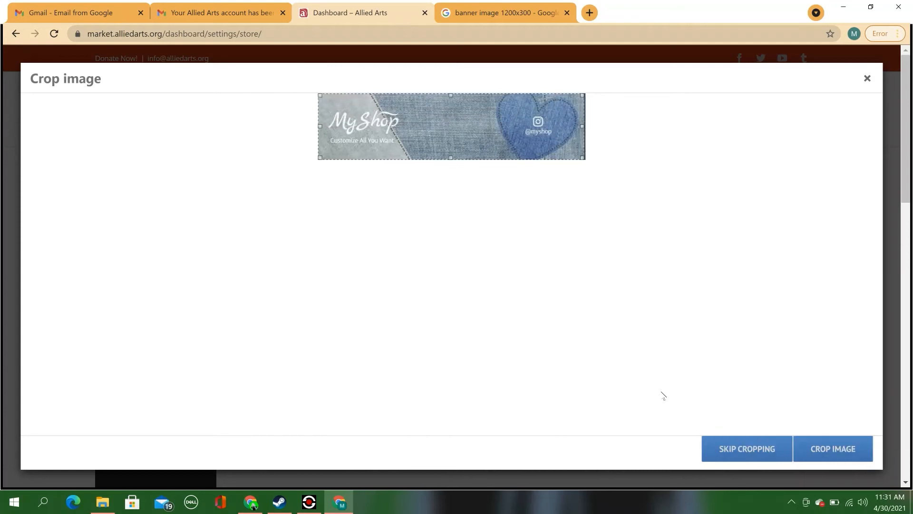
{"action": "left_click", "coordinate": [839, 447]}
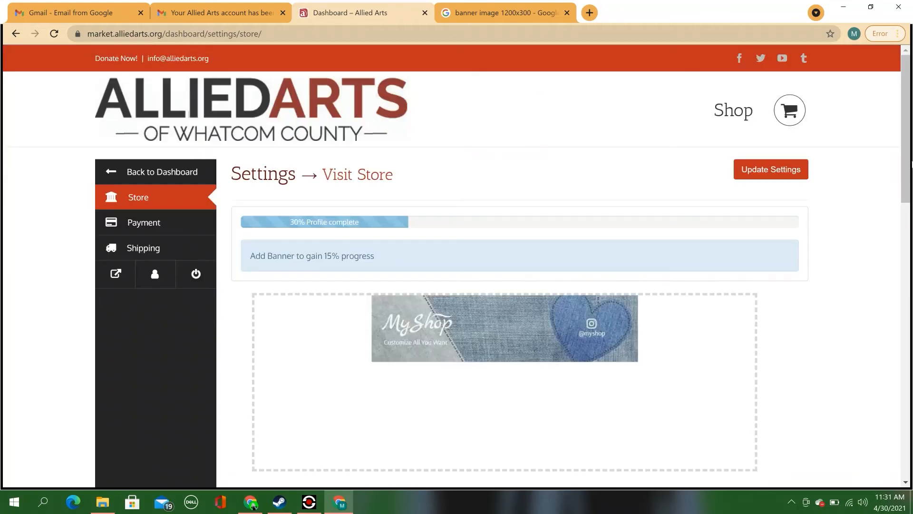
{"action": "left_click_drag", "start_coordinate": [906, 141], "coordinate": [906, 185]}
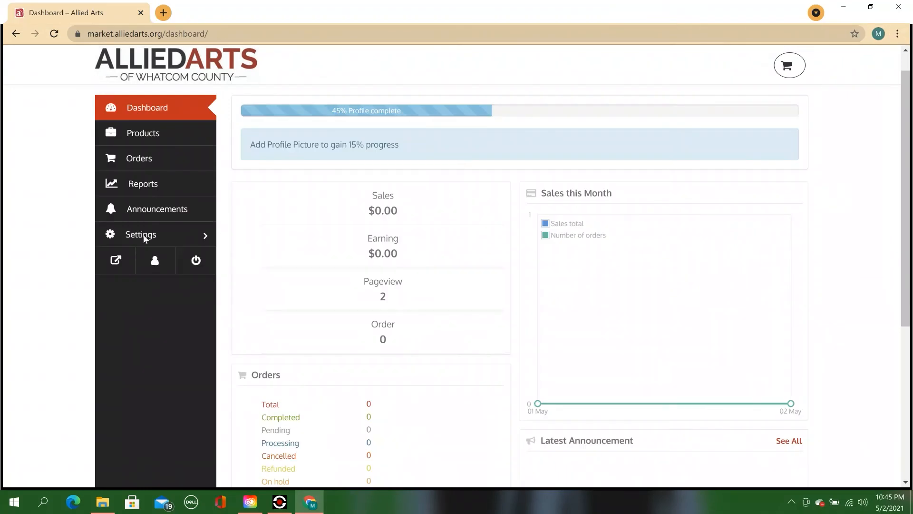
{"action": "left_click", "coordinate": [111, 237]}
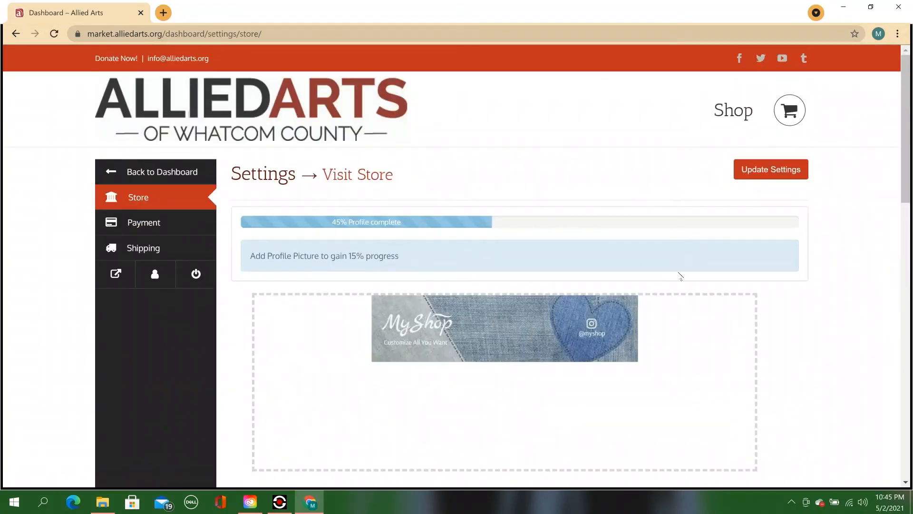
{"action": "left_click_drag", "start_coordinate": [906, 142], "coordinate": [907, 216]}
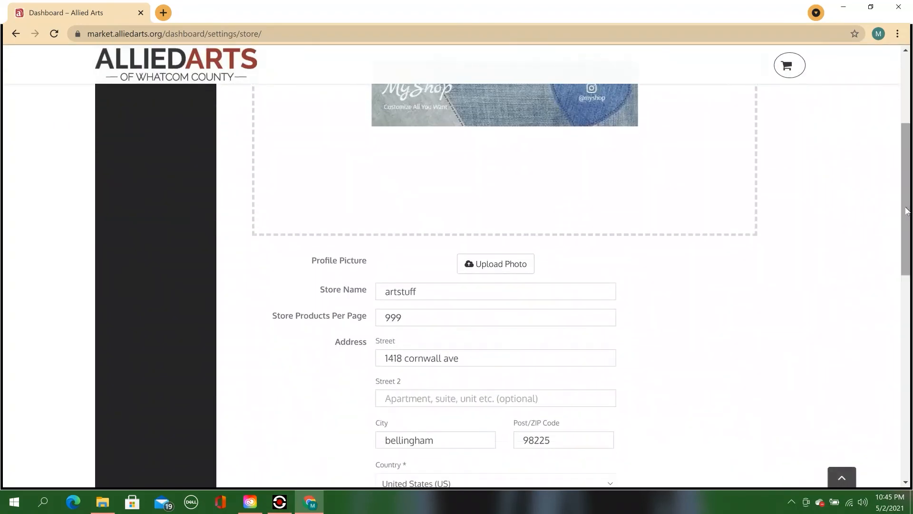
Step: Upload the goggled worm drawing from the prax class folder as the profile photo
{"action": "left_click", "coordinate": [497, 268]}
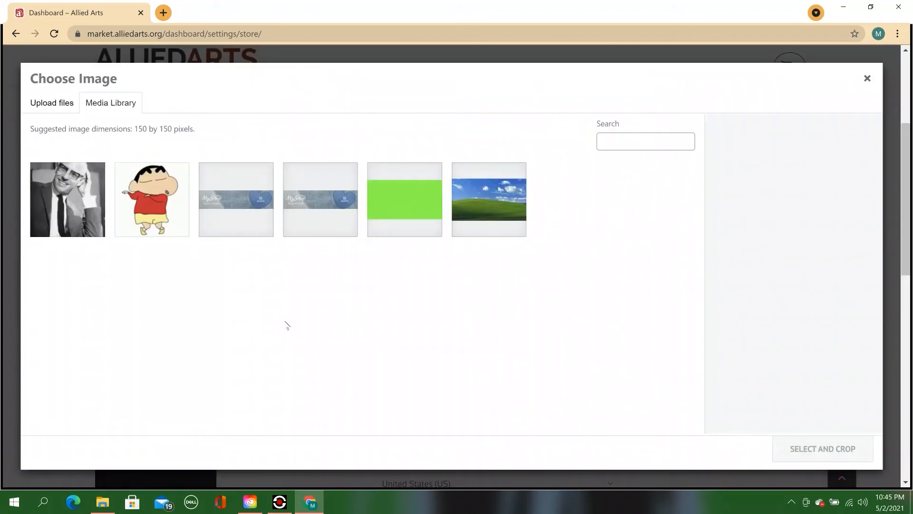
{"action": "left_click", "coordinate": [73, 214]}
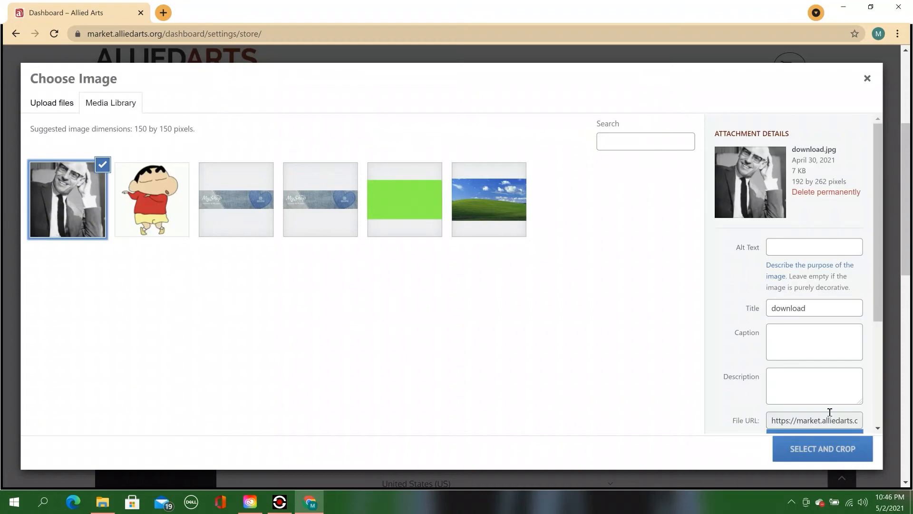
{"action": "left_click", "coordinate": [151, 214]}
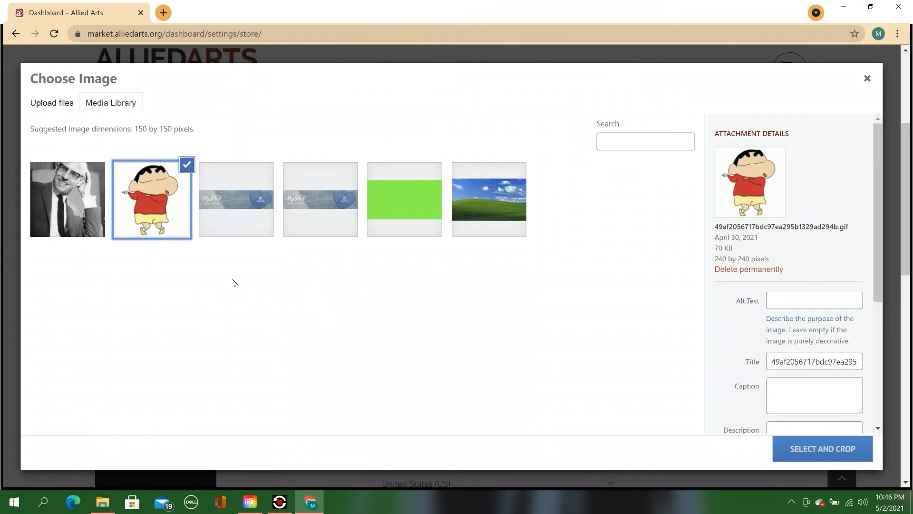
{"action": "left_click", "coordinate": [66, 107]}
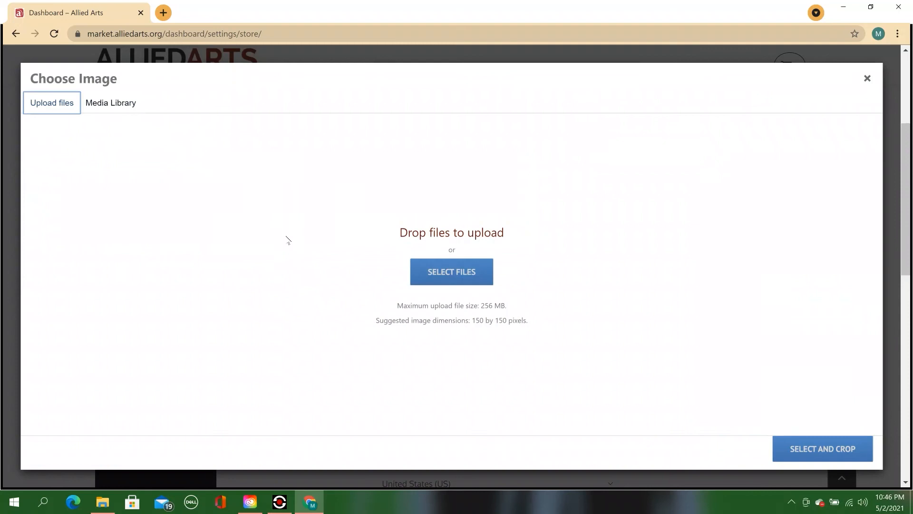
{"action": "left_click", "coordinate": [469, 275]}
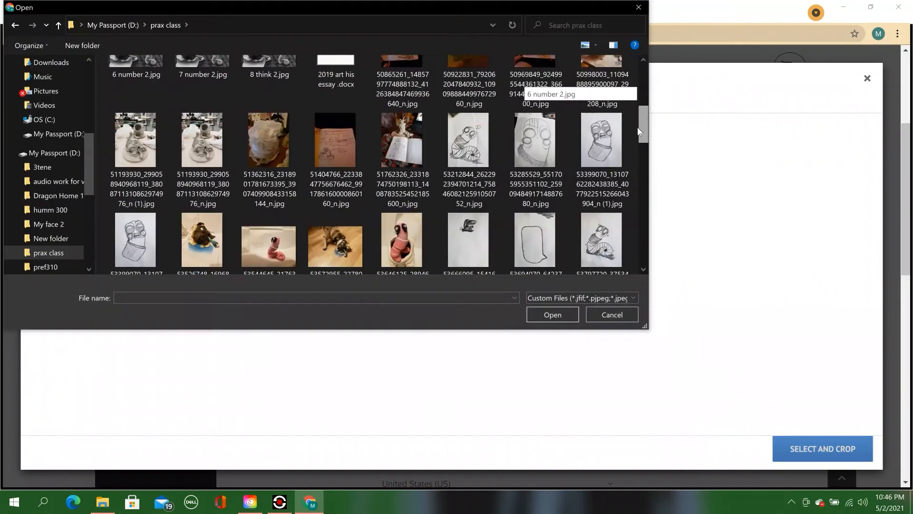
{"action": "mouse_move", "coordinate": [638, 126]}
{"action": "left_mouse_down"}
{"action": "mouse_move", "coordinate": [637, 145]}
{"action": "mouse_move", "coordinate": [637, 132]}
{"action": "left_mouse_up"}
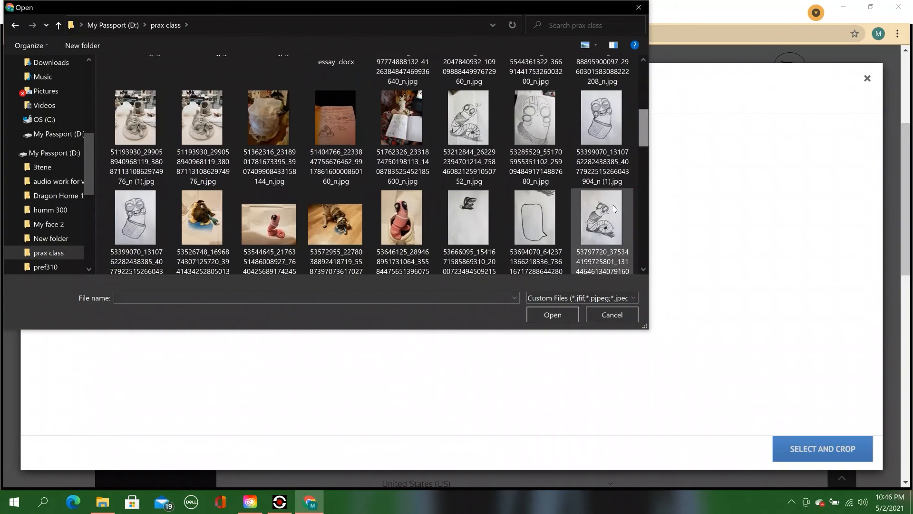
{"action": "left_click", "coordinate": [595, 229]}
{"action": "left_click", "coordinate": [551, 314]}
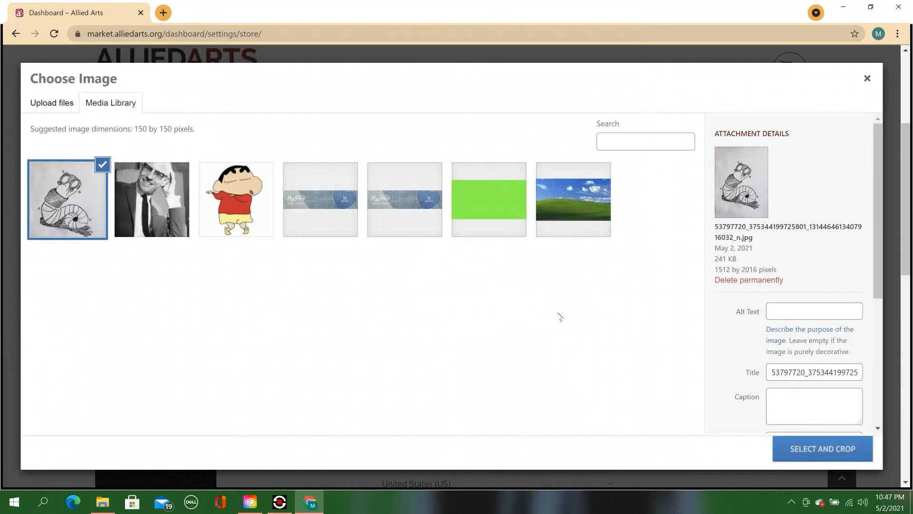
Step: Crop the worm drawing to a square positioned over the figure and apply it
{"action": "left_click", "coordinate": [809, 448]}
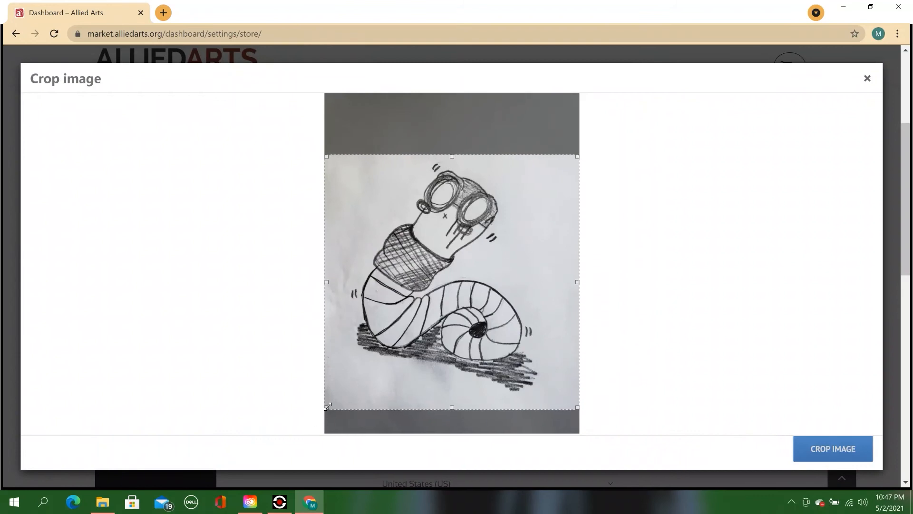
{"action": "left_click_drag", "start_coordinate": [326, 407], "coordinate": [356, 381]}
{"action": "left_click_drag", "start_coordinate": [534, 265], "coordinate": [521, 272]}
{"action": "left_click", "coordinate": [819, 453]}
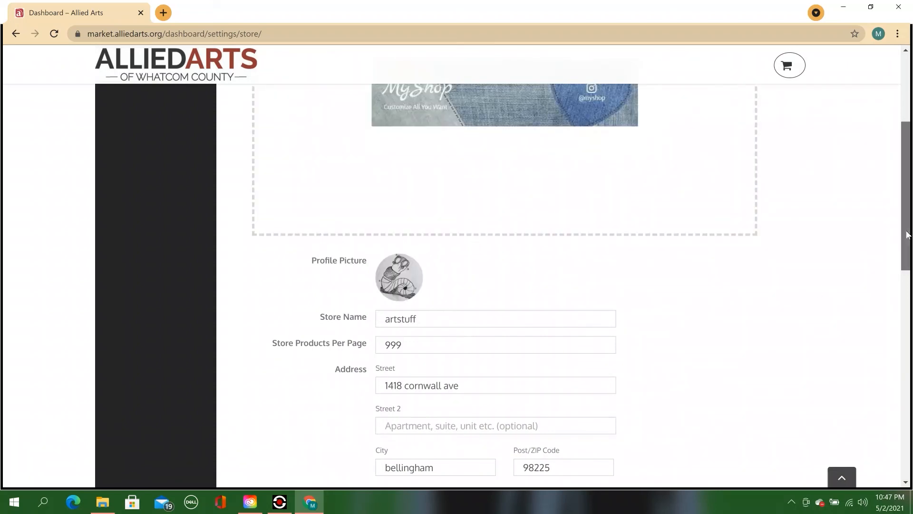
{"action": "scroll", "coordinate": [903, 259], "scroll_direction": "down", "scroll_amount": 1}
Step: Save the store settings with Update Settings at the bottom of the form
{"action": "left_click_drag", "start_coordinate": [904, 260], "coordinate": [881, 448]}
{"action": "left_click", "coordinate": [420, 424]}
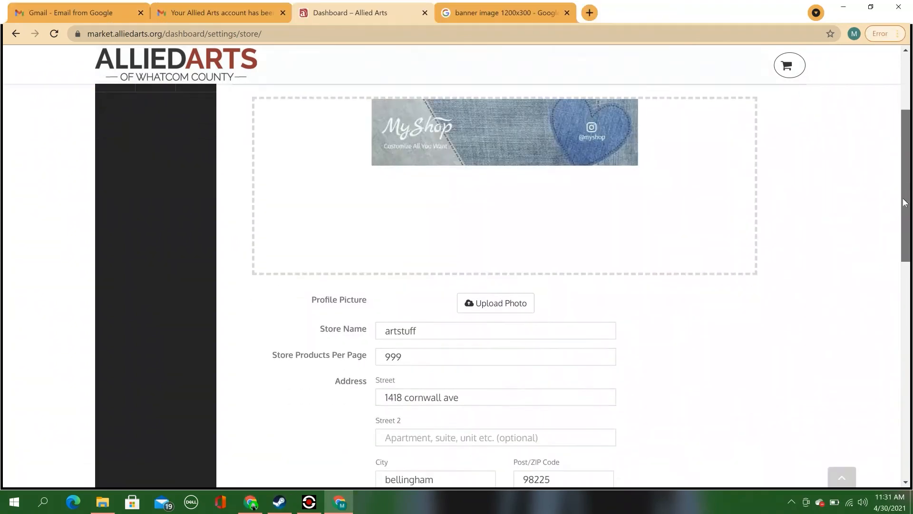
{"action": "scroll", "coordinate": [908, 324], "scroll_direction": "down", "scroll_amount": 6}
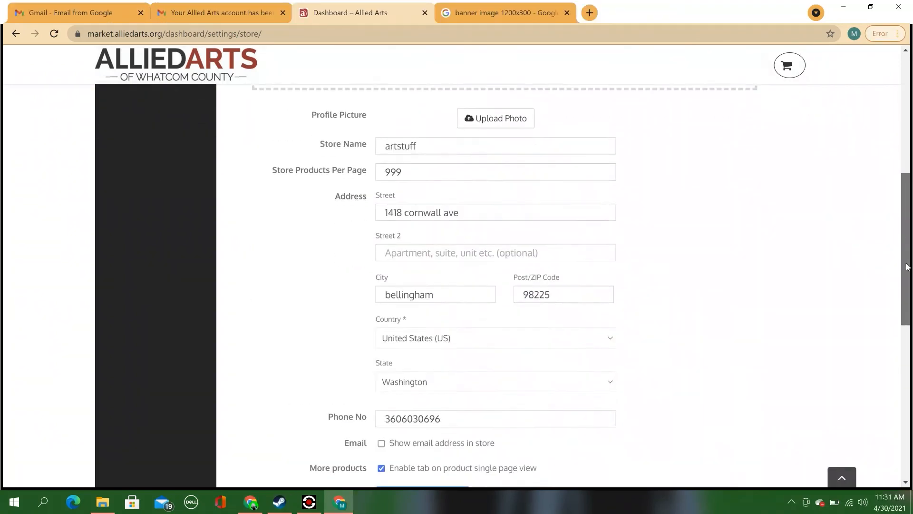
{"action": "left_click_drag", "start_coordinate": [908, 323], "coordinate": [910, 438]}
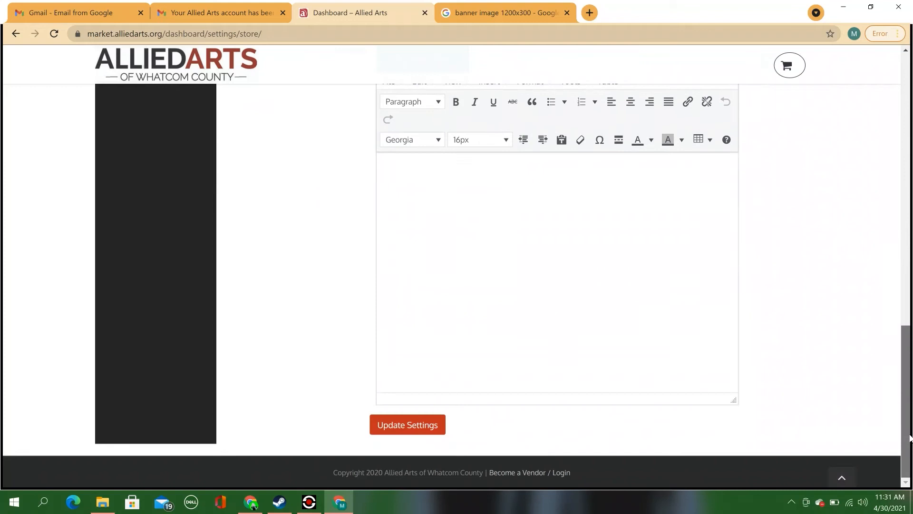
{"action": "left_click", "coordinate": [435, 430]}
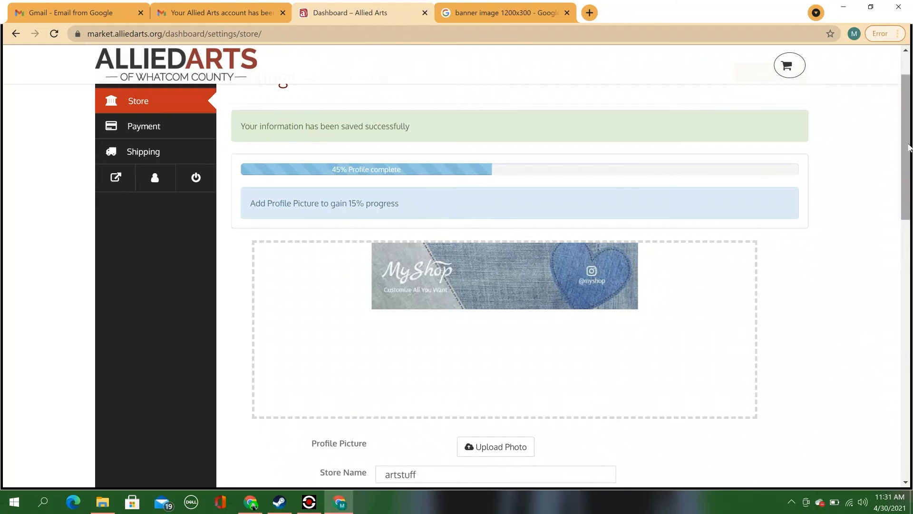
{"action": "left_click_drag", "start_coordinate": [907, 151], "coordinate": [910, 397]}
Step: Save the biography 'bio here' and open the Shipping settings showing the Local, North America zone
{"action": "left_click", "coordinate": [418, 212]}
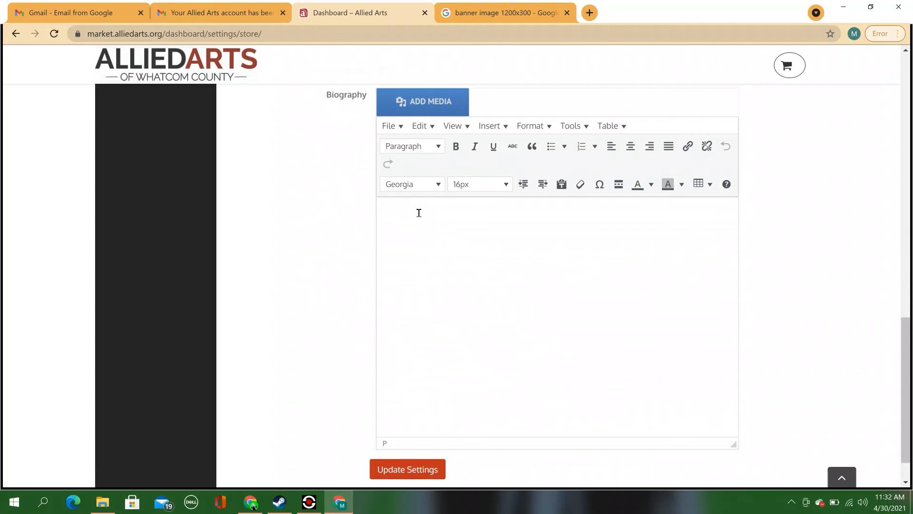
{"action": "type", "text": "bio here"}
{"action": "left_click", "coordinate": [417, 470]}
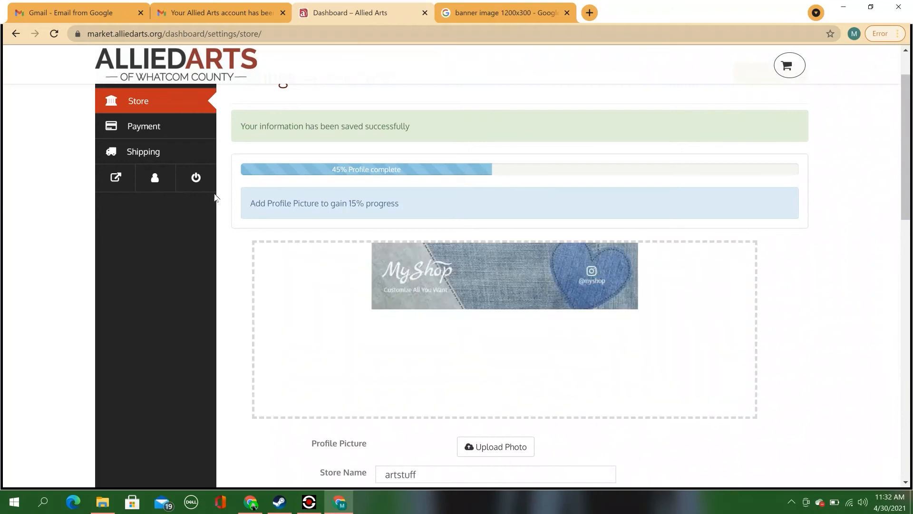
{"action": "left_click", "coordinate": [160, 148]}
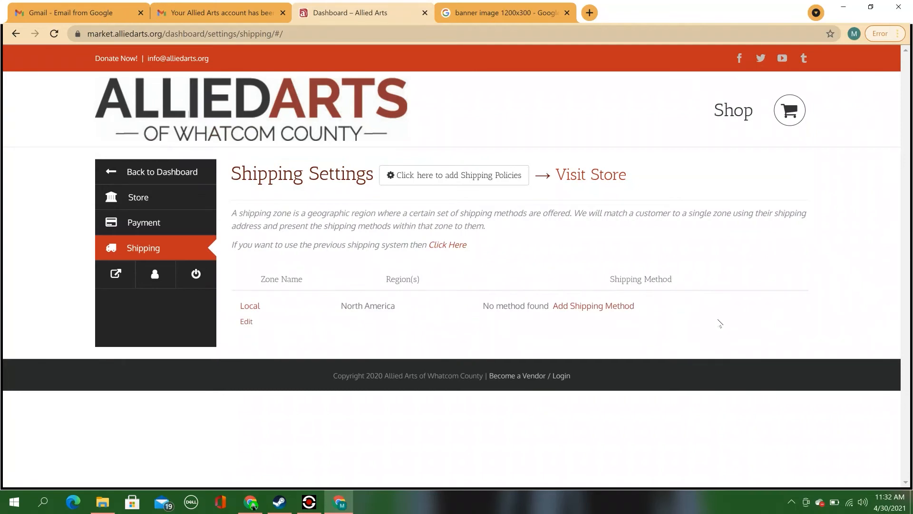
Step: Close the leftover banner image tab and scroll to the Local zone's empty Shipping Method section
{"action": "left_click", "coordinate": [601, 307]}
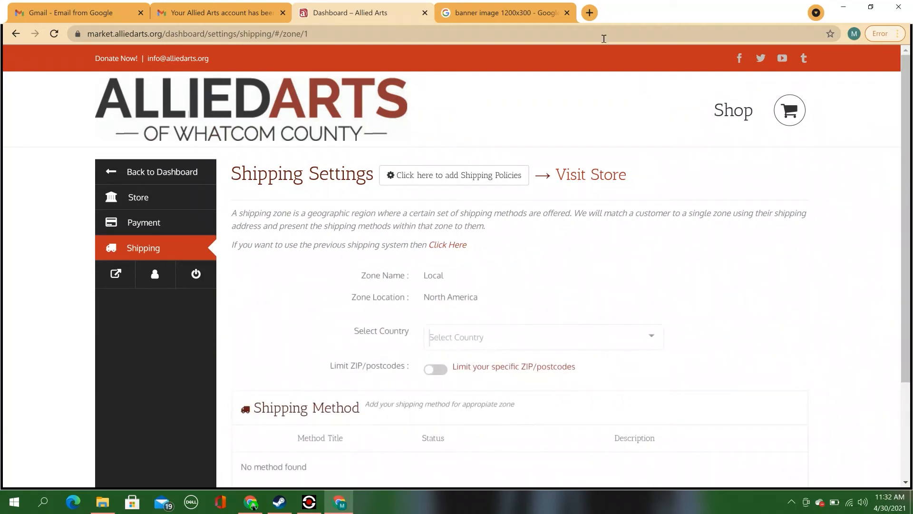
{"action": "left_click", "coordinate": [565, 17]}
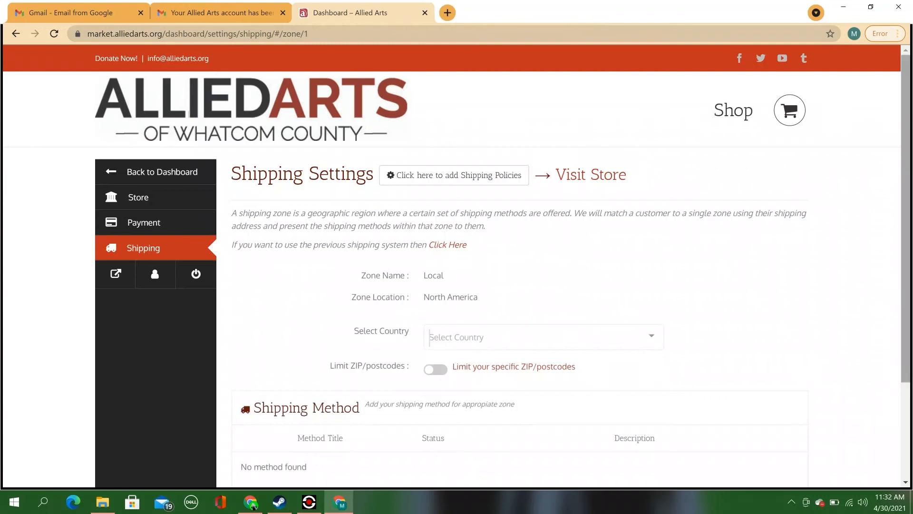
{"action": "left_click_drag", "start_coordinate": [909, 122], "coordinate": [909, 214]}
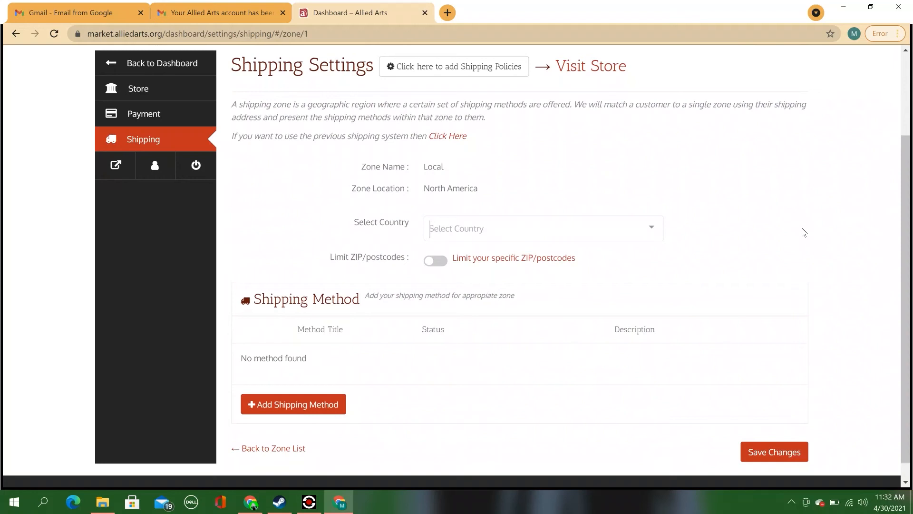
Step: Add an enabled Free Shipping method to the Local zone, with a 0.00 minimum order
{"action": "left_click", "coordinate": [324, 412]}
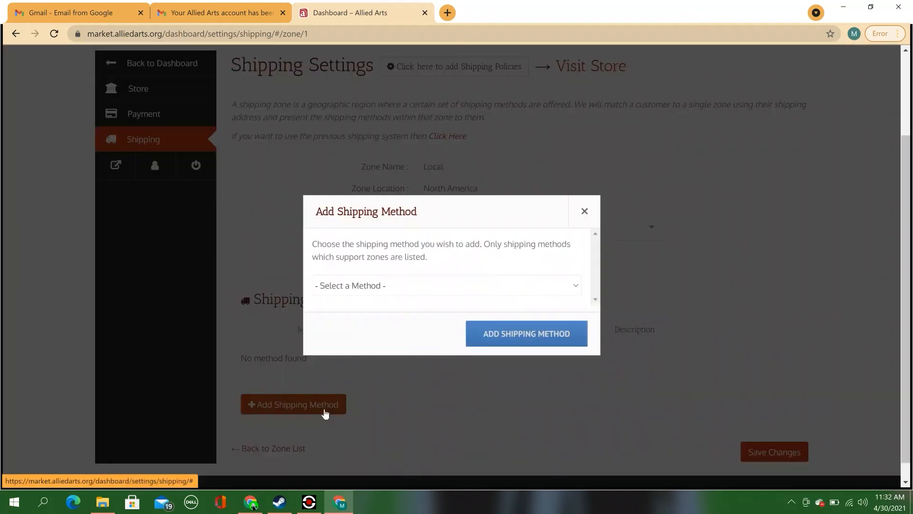
{"action": "left_click", "coordinate": [527, 289]}
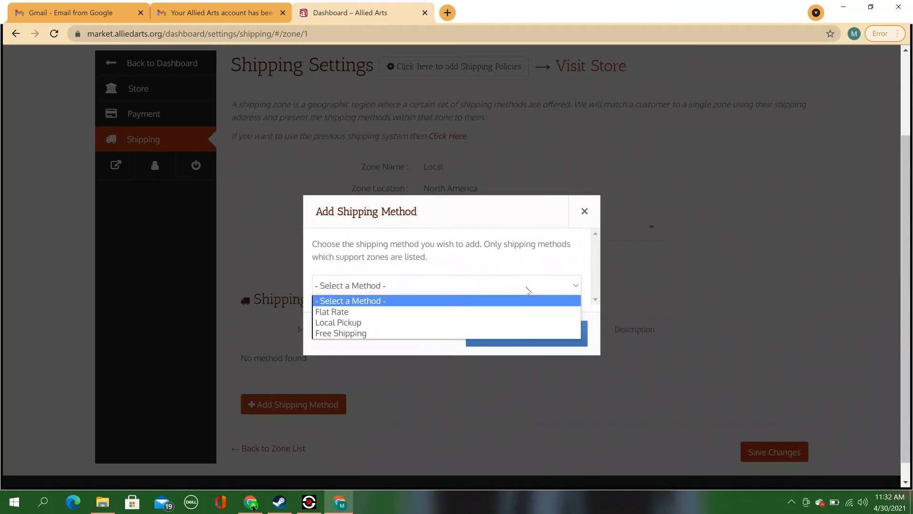
{"action": "left_click", "coordinate": [527, 287]}
{"action": "left_click", "coordinate": [527, 287]}
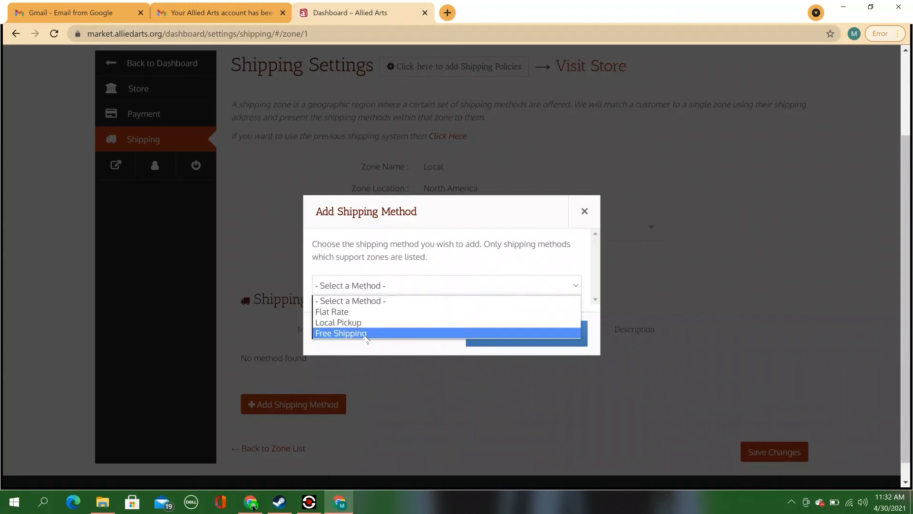
{"action": "left_click", "coordinate": [366, 333]}
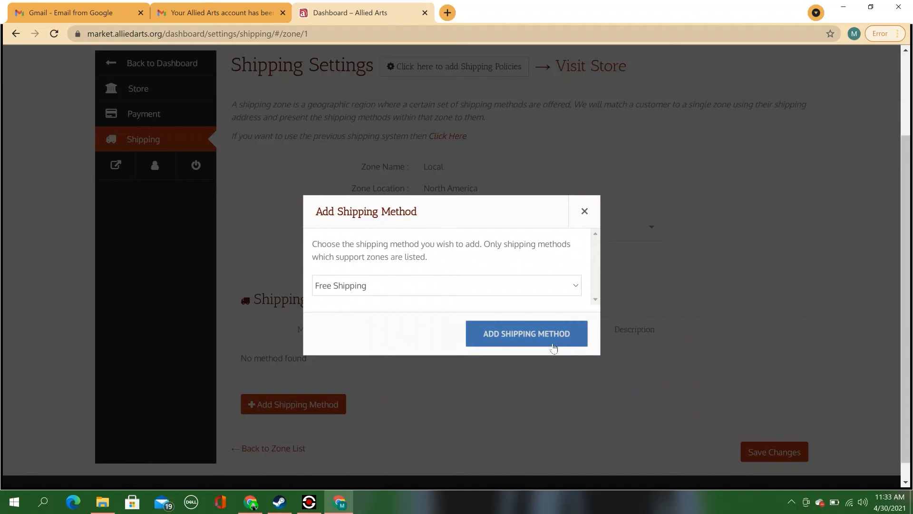
{"action": "left_click", "coordinate": [553, 347]}
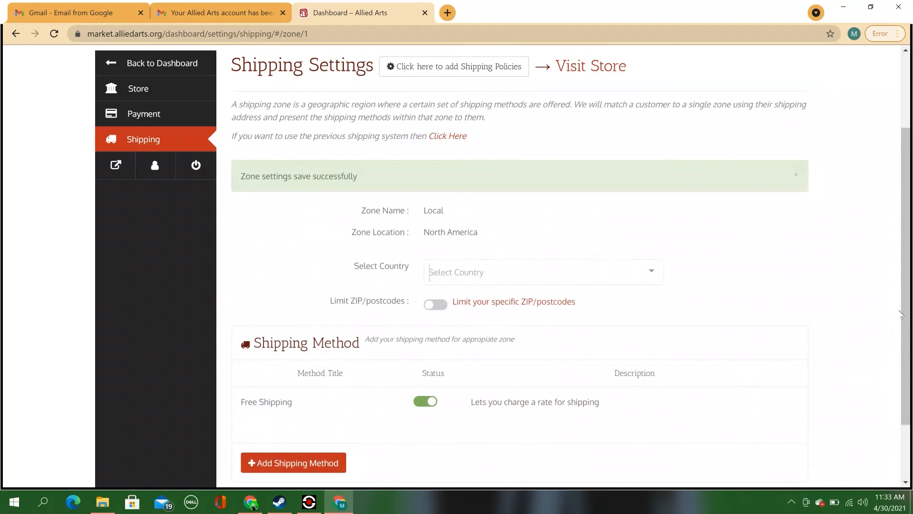
{"action": "left_click_drag", "start_coordinate": [901, 315], "coordinate": [906, 361]}
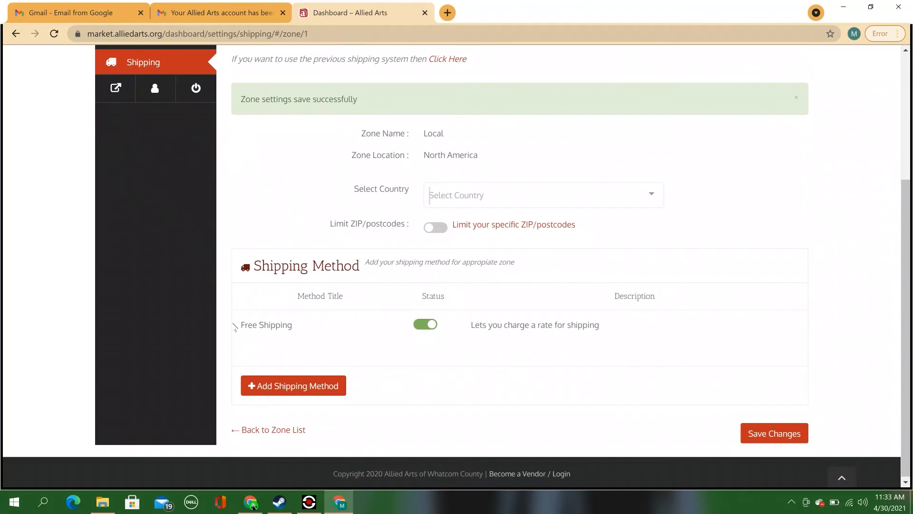
{"action": "mouse_move", "coordinate": [261, 323]}
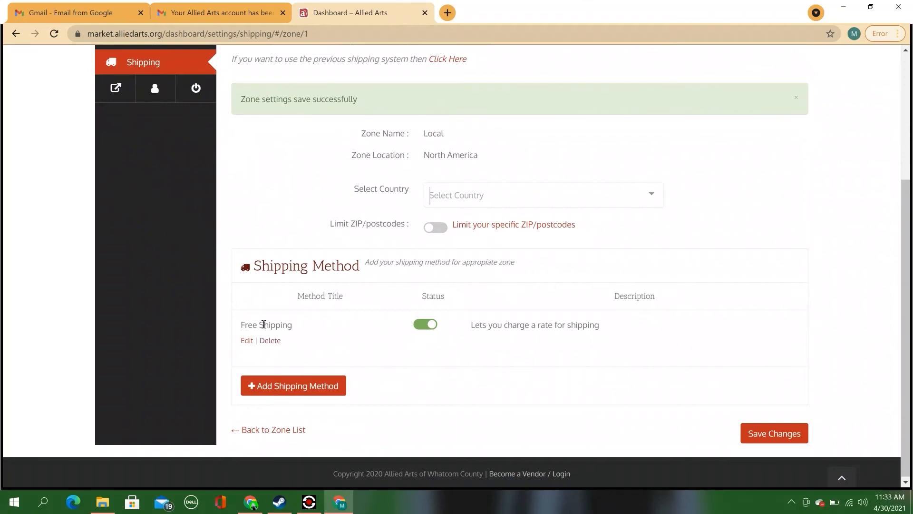
{"action": "left_click", "coordinate": [246, 340]}
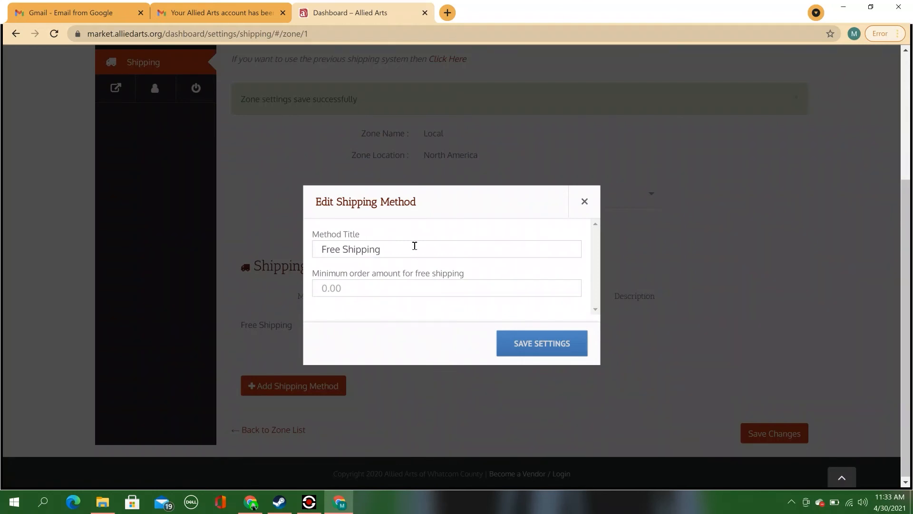
Step: Retitle the Free Shipping method to 'Free local delivery' and save its settings
{"action": "left_click_drag", "start_coordinate": [415, 245], "coordinate": [341, 244]}
{"action": "key", "text": "BackSpace"}
{"action": "type", "text": "t"}
{"action": "type", "text": "ocal d"}
{"action": "type", "text": "e"}
{"action": "type", "text": "live"}
{"action": "type", "text": "ry"}
{"action": "left_click_drag", "start_coordinate": [464, 274], "coordinate": [312, 278]}
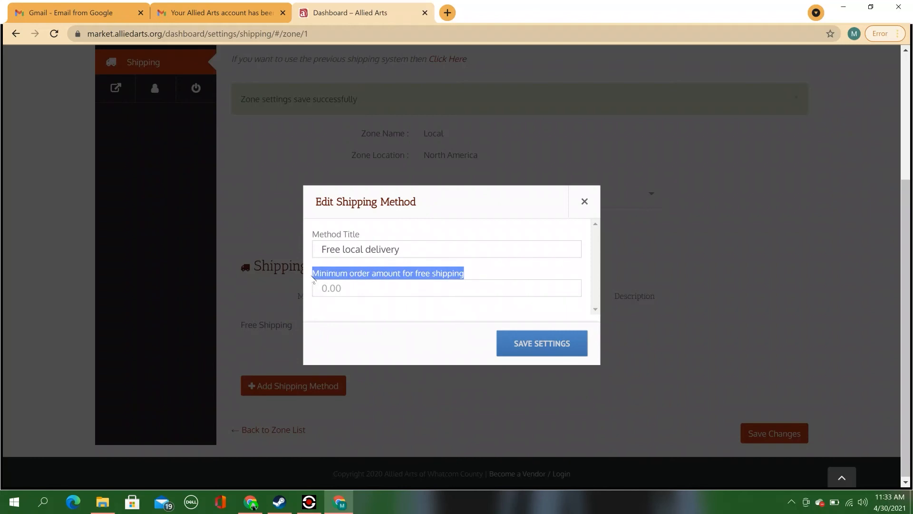
{"action": "left_click", "coordinate": [467, 287]}
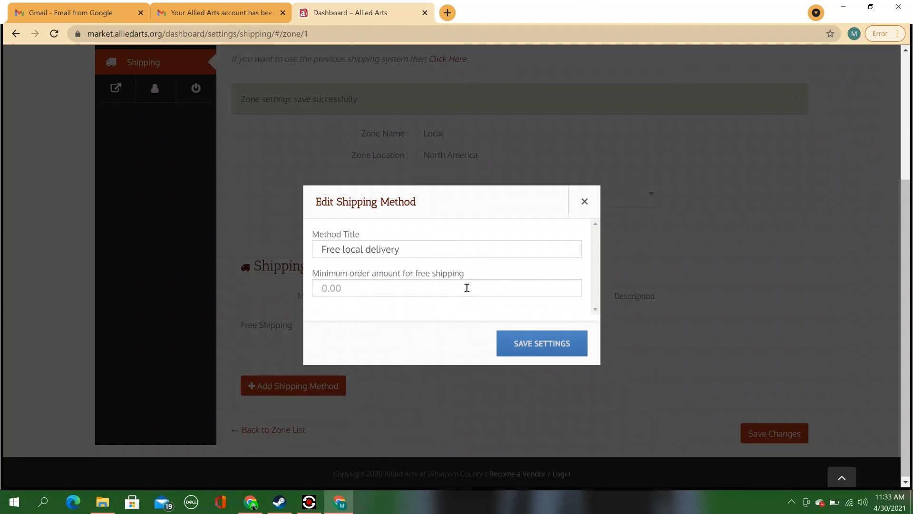
{"action": "left_click", "coordinate": [556, 344]}
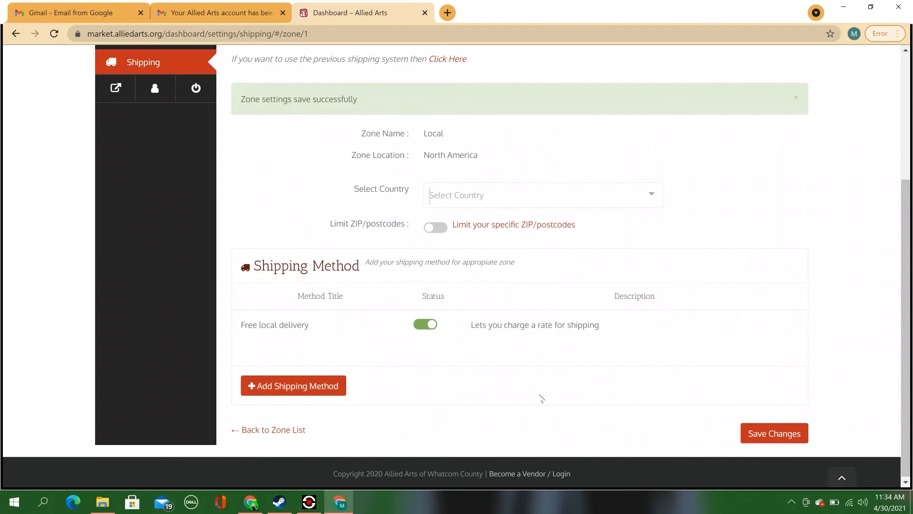
Step: Add a second shipping method, Flat Rate, below Free local delivery in the Local zone
{"action": "left_click", "coordinate": [326, 389]}
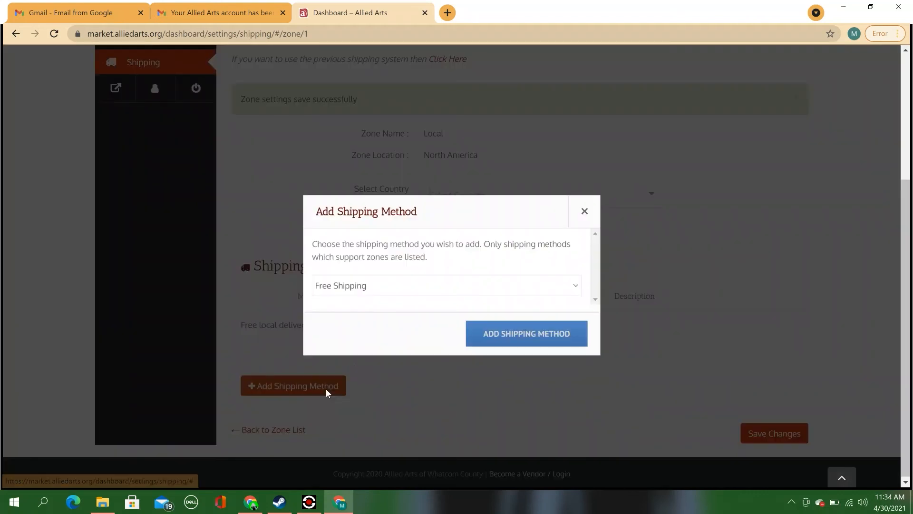
{"action": "left_click", "coordinate": [456, 288]}
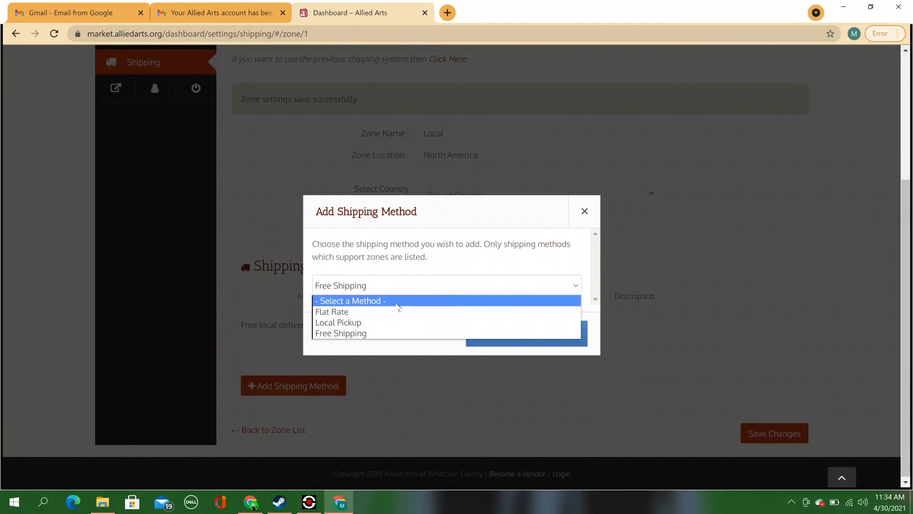
{"action": "left_click", "coordinate": [373, 312]}
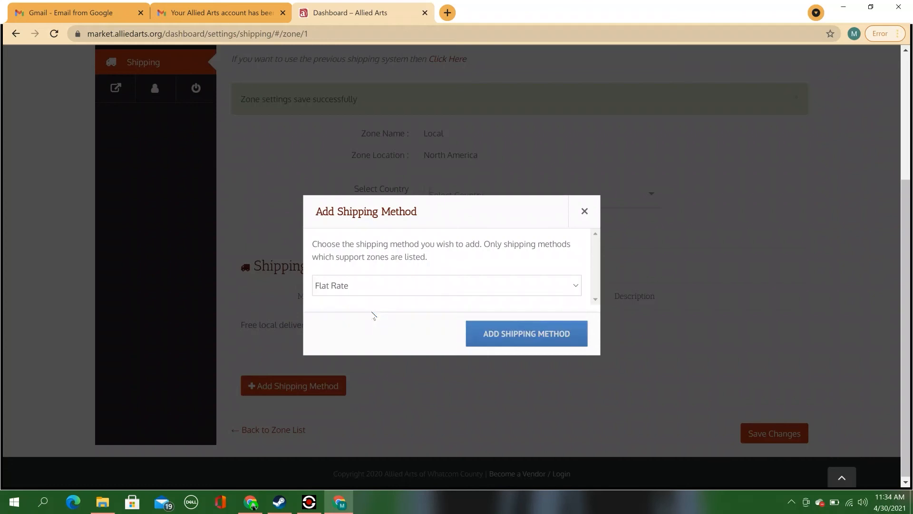
{"action": "left_click", "coordinate": [496, 344]}
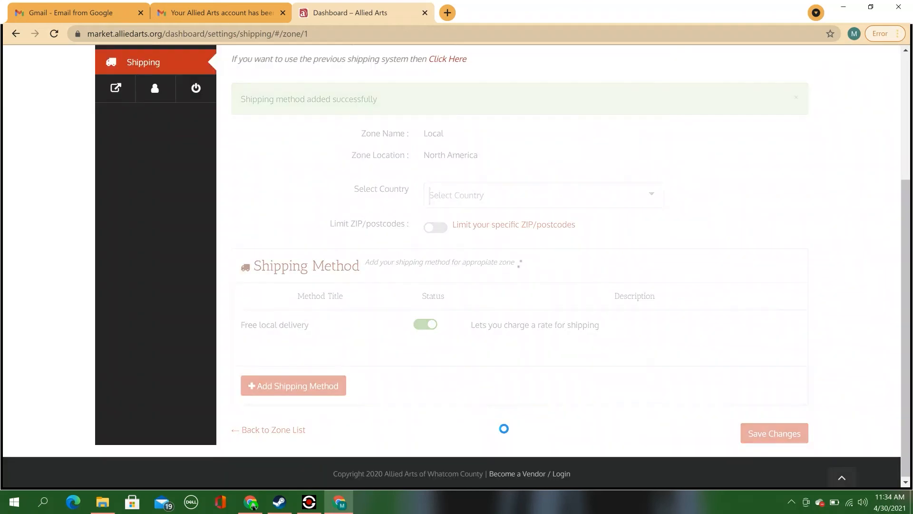
{"action": "mouse_move", "coordinate": [281, 371]}
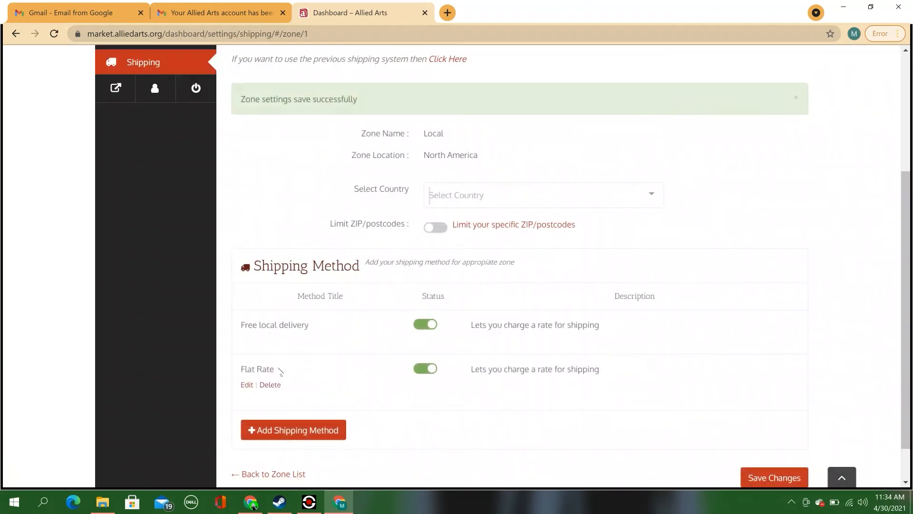
{"action": "left_click", "coordinate": [247, 385]}
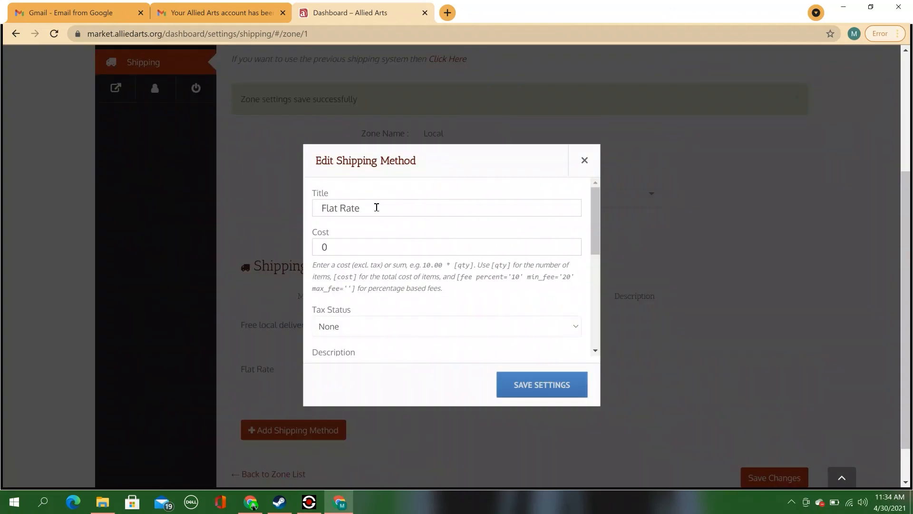
Step: Rename the Flat Rate method 'local delivery' with cost 20.00 and save its settings
{"action": "left_click_drag", "start_coordinate": [376, 206], "coordinate": [316, 208]}
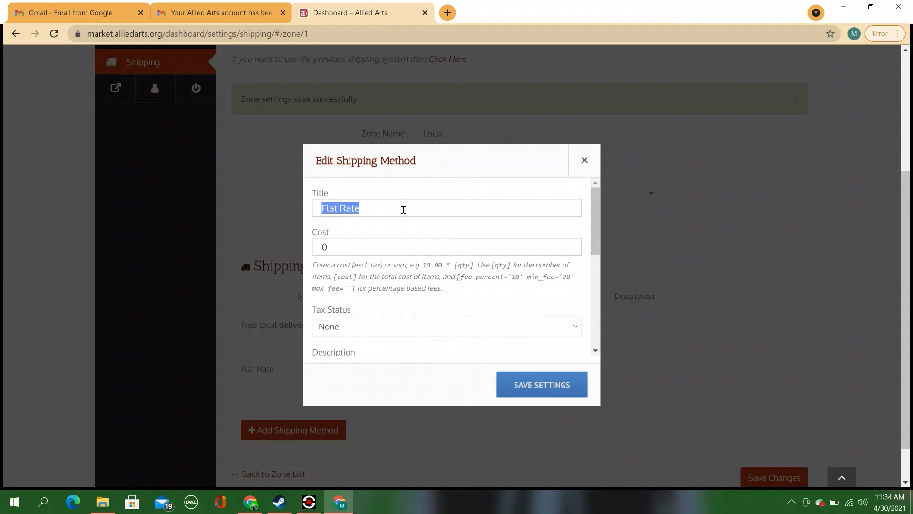
{"action": "type", "text": "local "}
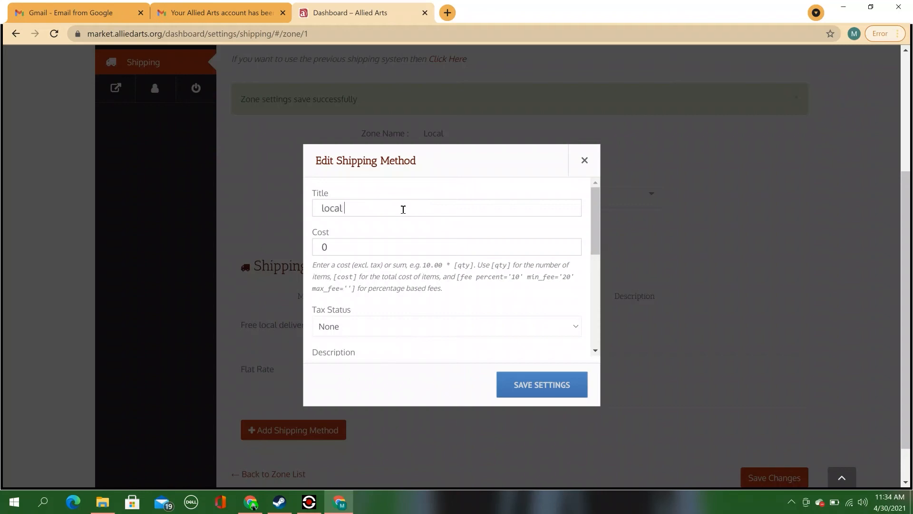
{"action": "type", "text": "del"}
{"action": "key", "text": "BackSpace"}
{"action": "type", "text": "livery"}
{"action": "left_click_drag", "start_coordinate": [336, 245], "coordinate": [321, 246]}
{"action": "type", "text": "20.00"}
{"action": "left_click", "coordinate": [544, 384]}
{"action": "left_click", "coordinate": [545, 383]}
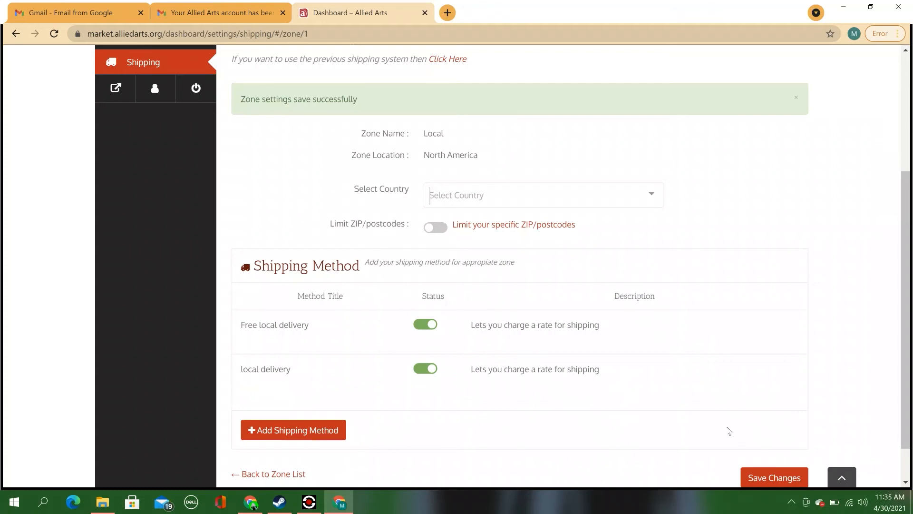
Step: Save the Local zone's shipping changes
{"action": "left_click", "coordinate": [767, 472]}
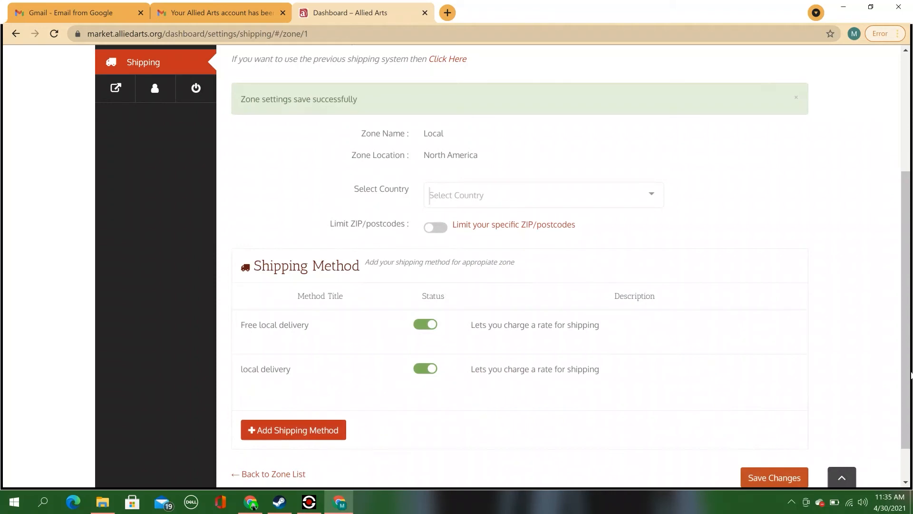
{"action": "left_click_drag", "start_coordinate": [904, 386], "coordinate": [899, 339]}
{"action": "scroll", "coordinate": [899, 338], "scroll_direction": "up", "scroll_amount": 3}
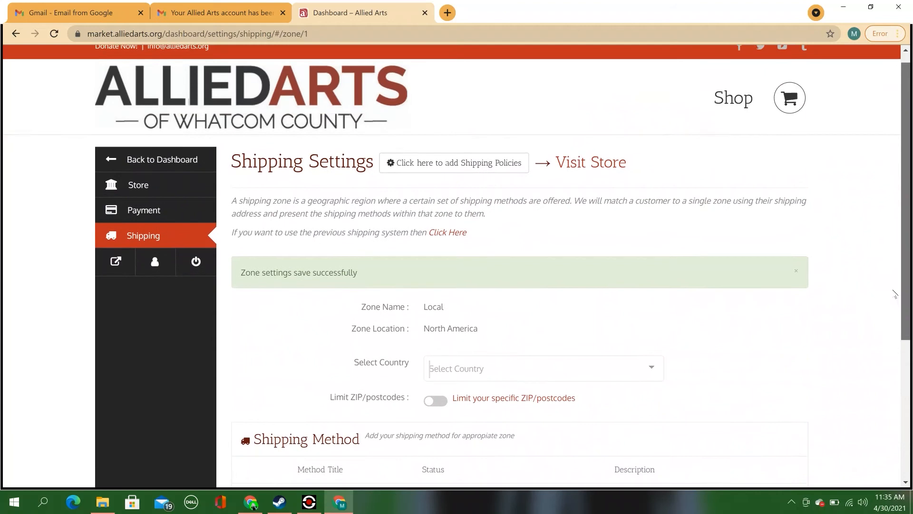
Step: Go from the dashboard to the product list and start a new product
{"action": "left_click", "coordinate": [164, 162]}
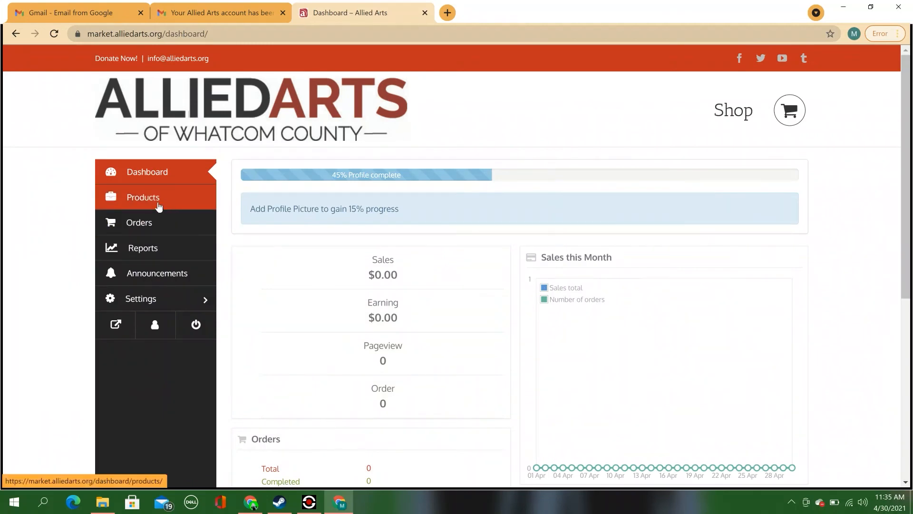
{"action": "left_click", "coordinate": [159, 207]}
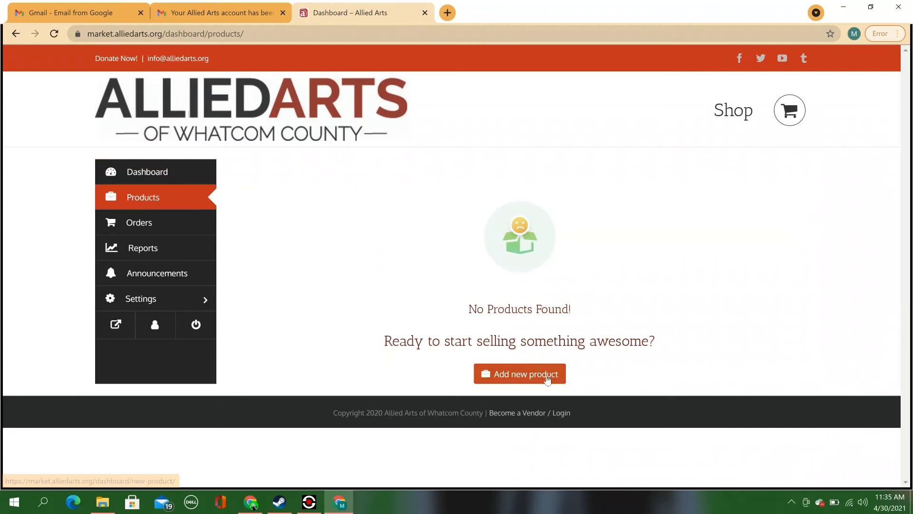
{"action": "left_click", "coordinate": [547, 375]}
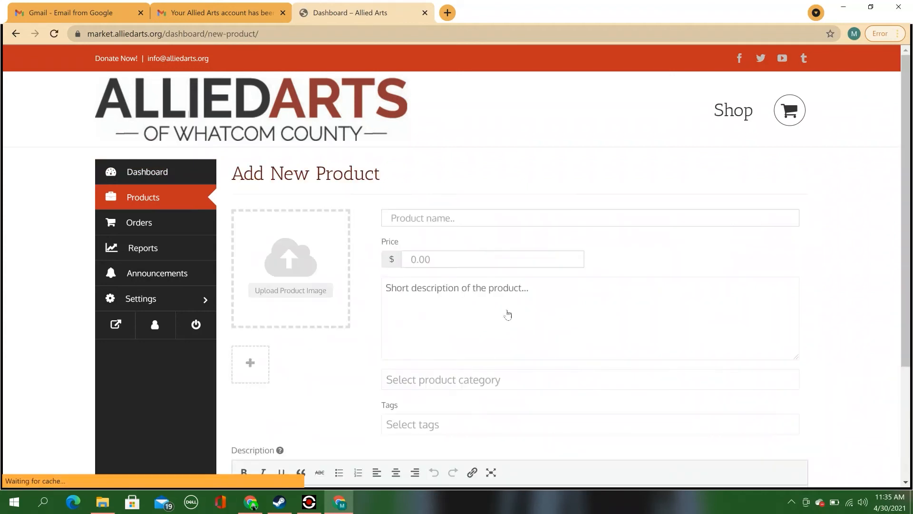
Step: Enter product name 'art thing', price 10.00 and short description 'art thing'
{"action": "left_click", "coordinate": [430, 219]}
{"action": "type", "text": "art thing"}
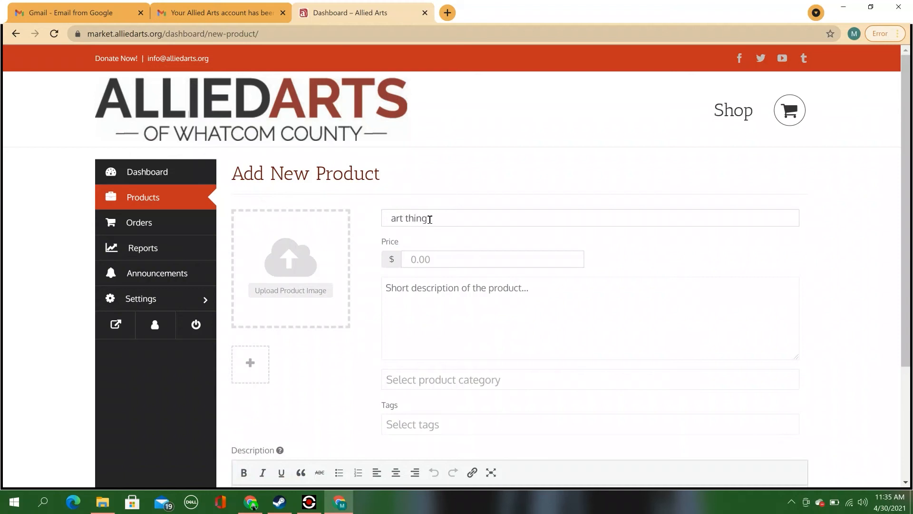
{"action": "left_click", "coordinate": [446, 265]}
{"action": "type", "text": "10.00"}
{"action": "left_click", "coordinate": [492, 328]}
{"action": "type", "text": "art thin"}
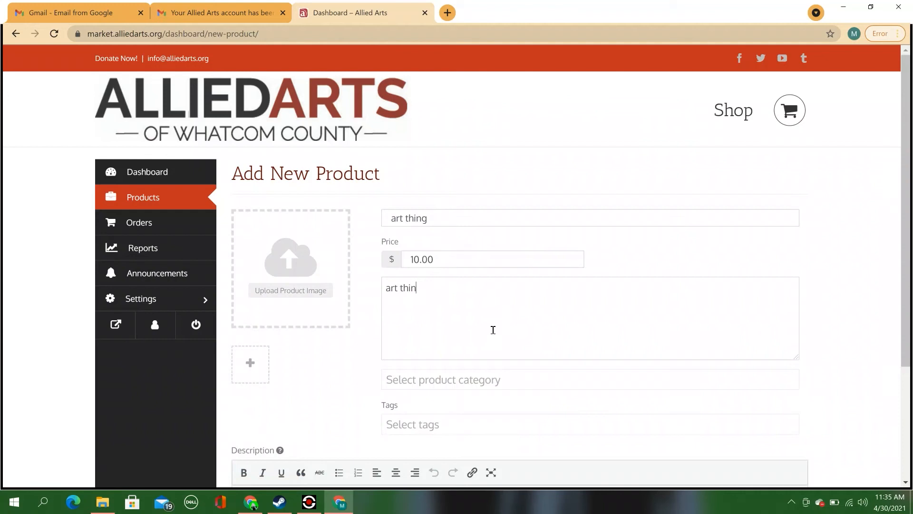
{"action": "type", "text": "g"}
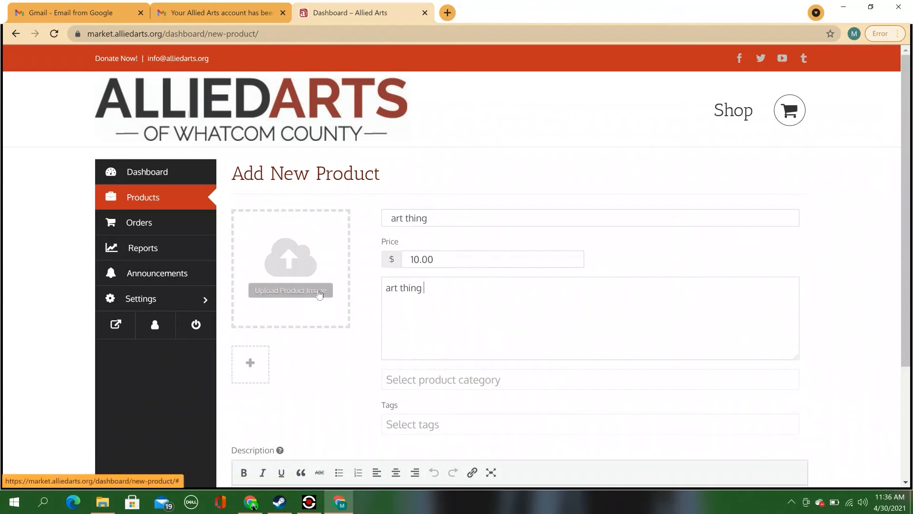
Step: Upload the cartoon gif and set it as the product's featured image
{"action": "left_click", "coordinate": [319, 294]}
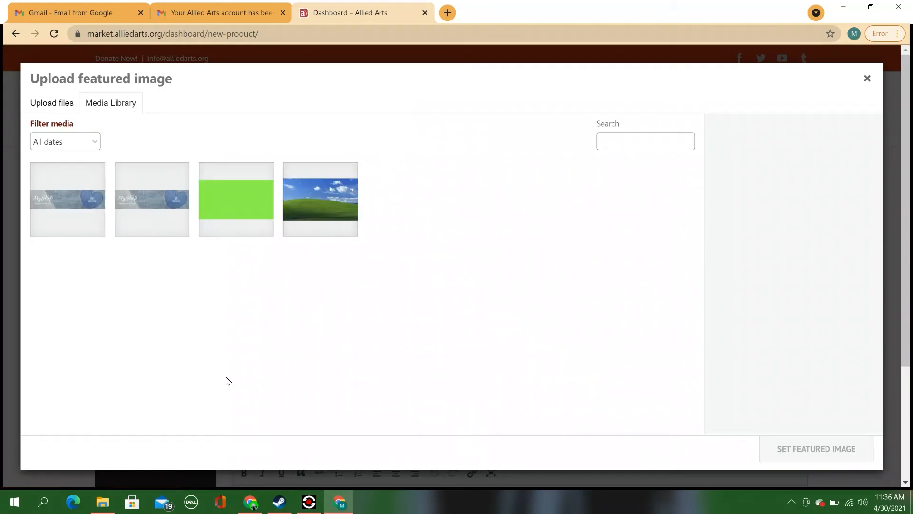
{"action": "left_click", "coordinate": [103, 502]}
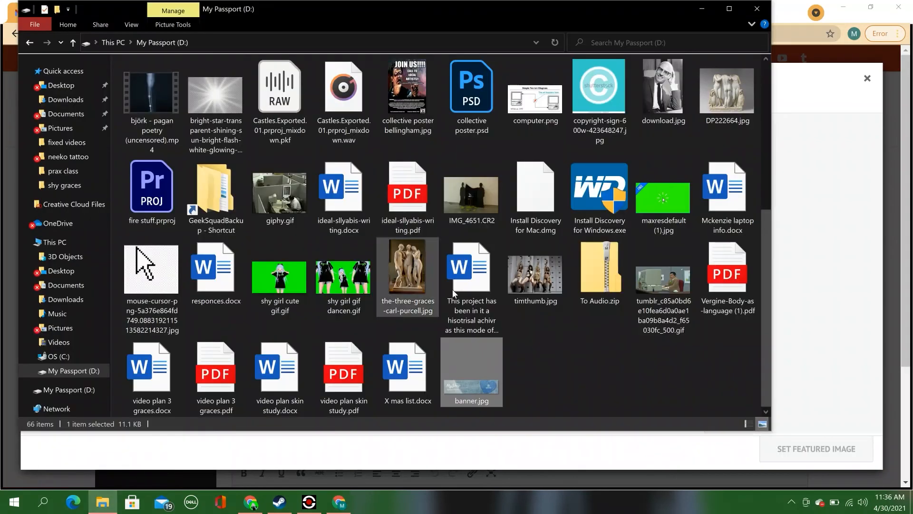
{"action": "left_click_drag", "start_coordinate": [767, 329], "coordinate": [768, 184]}
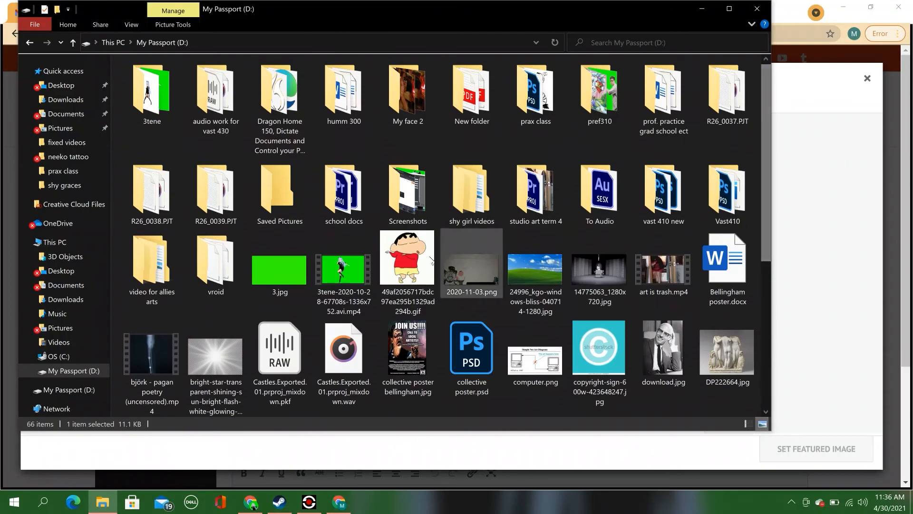
{"action": "left_click_drag", "start_coordinate": [407, 267], "coordinate": [795, 287]}
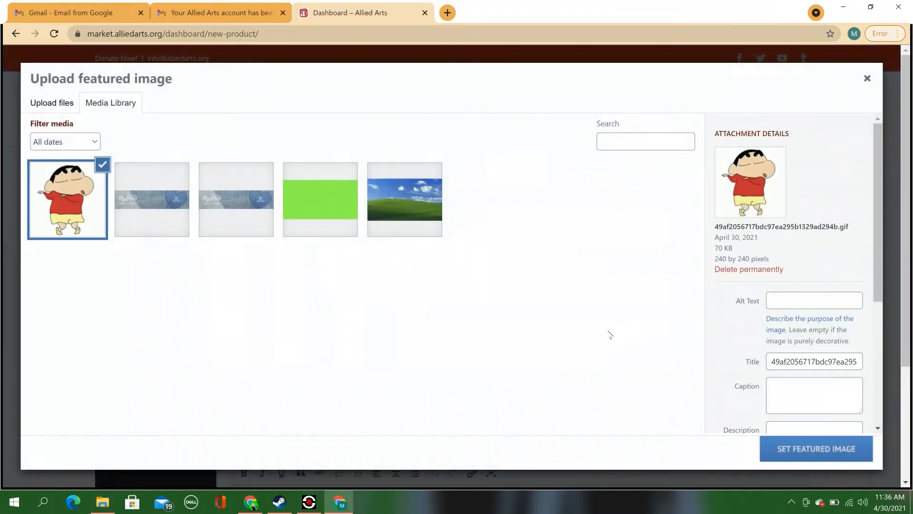
{"action": "left_click", "coordinate": [806, 452]}
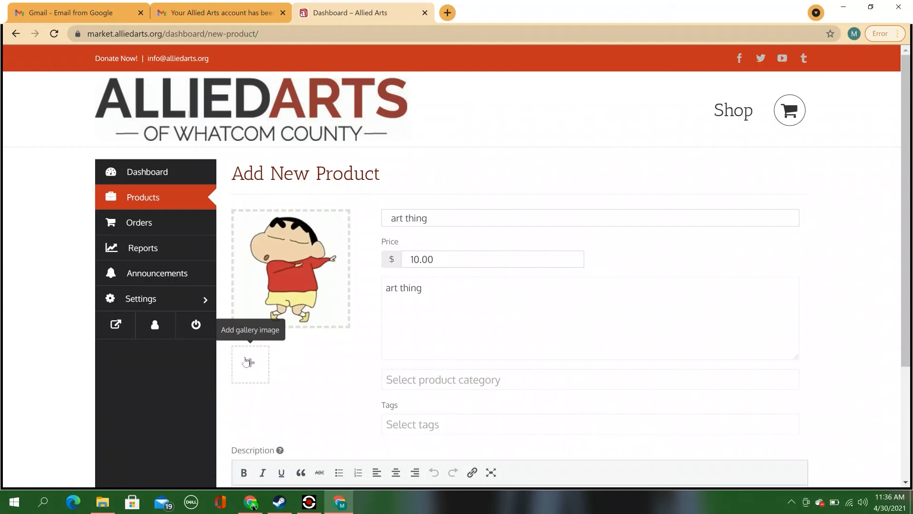
Step: Upload download.jpg and add it to the product gallery
{"action": "left_click", "coordinate": [248, 364]}
{"action": "left_click", "coordinate": [103, 501]}
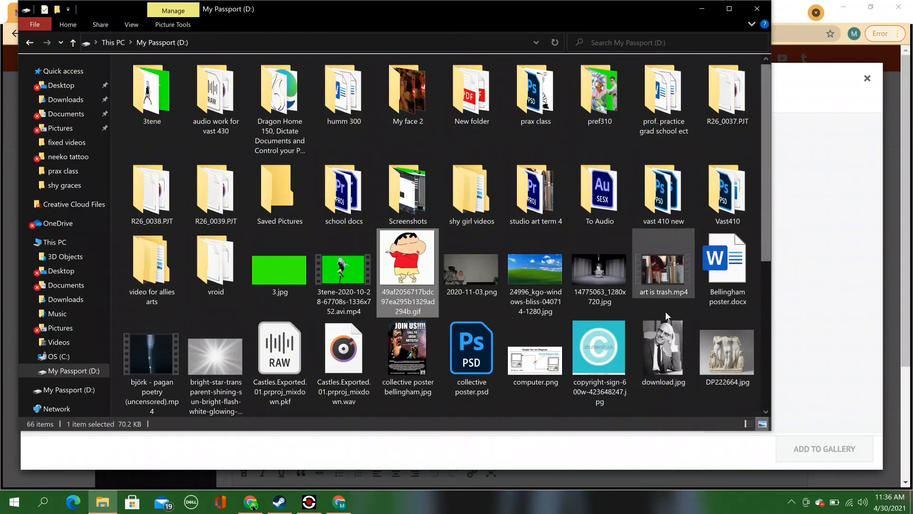
{"action": "left_click_drag", "start_coordinate": [663, 338], "coordinate": [604, 356]}
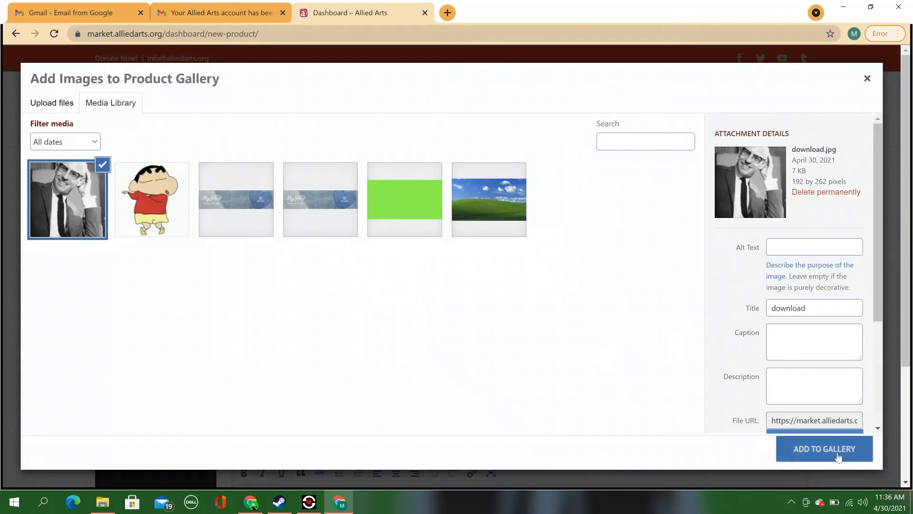
{"action": "left_click", "coordinate": [838, 457]}
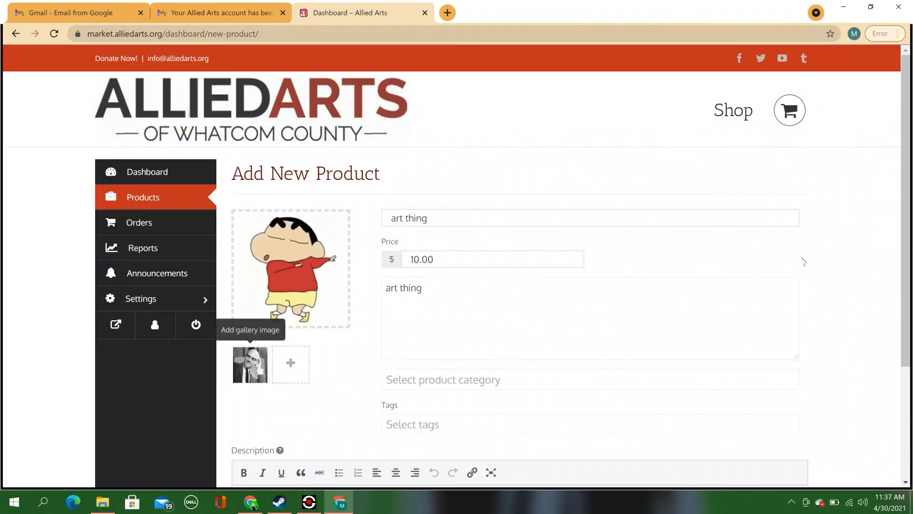
Step: Add description 'tell us about it !', choose category Painting & Drawing, and create the product
{"action": "scroll", "coordinate": [523, 309], "scroll_direction": "down", "scroll_amount": 3}
{"action": "left_click", "coordinate": [288, 370]}
{"action": "type", "text": "te"}
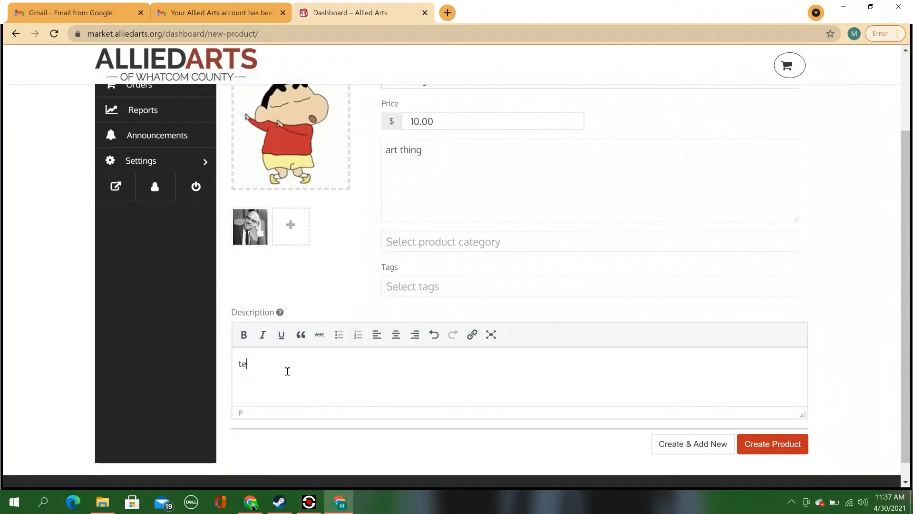
{"action": "type", "text": "ll us ab"}
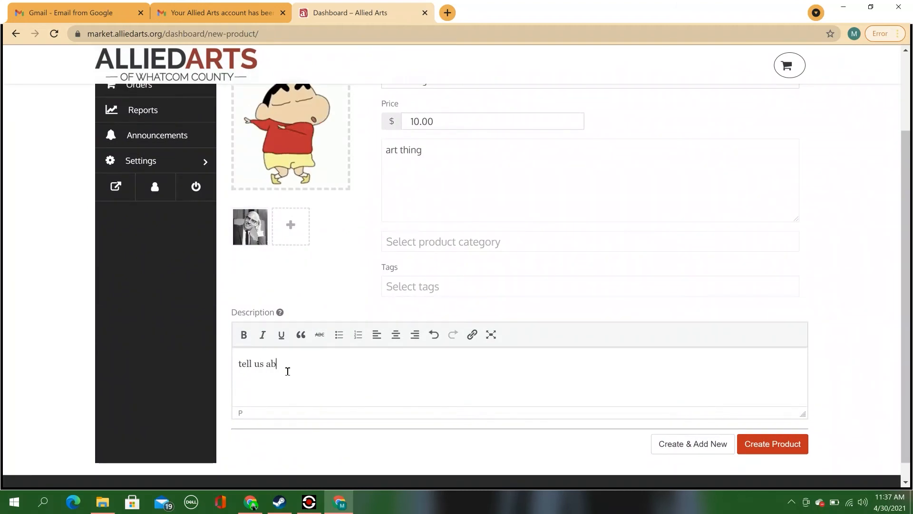
{"action": "type", "text": "out it !"}
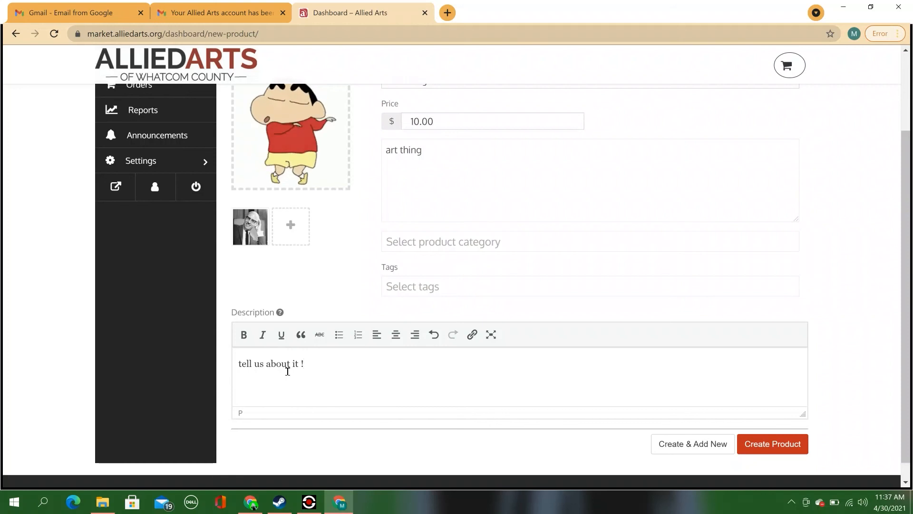
{"action": "left_click", "coordinate": [488, 242]}
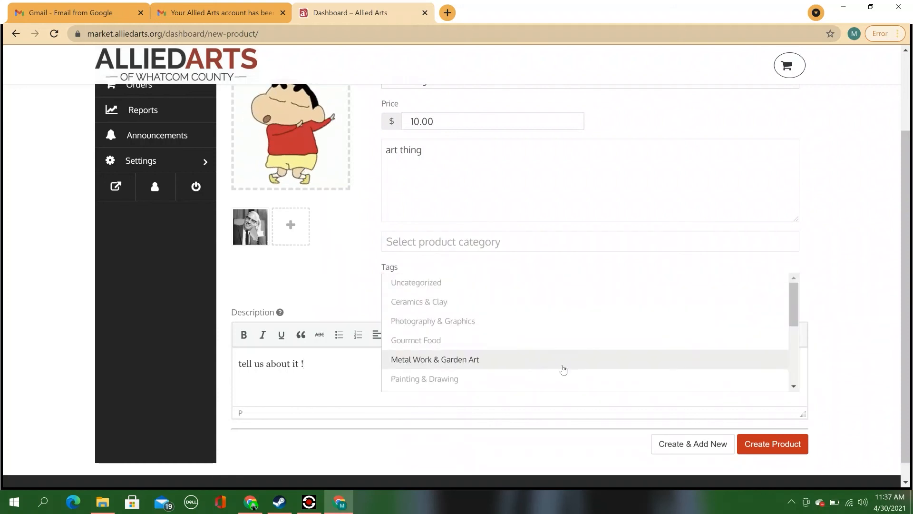
{"action": "left_click", "coordinate": [556, 381]}
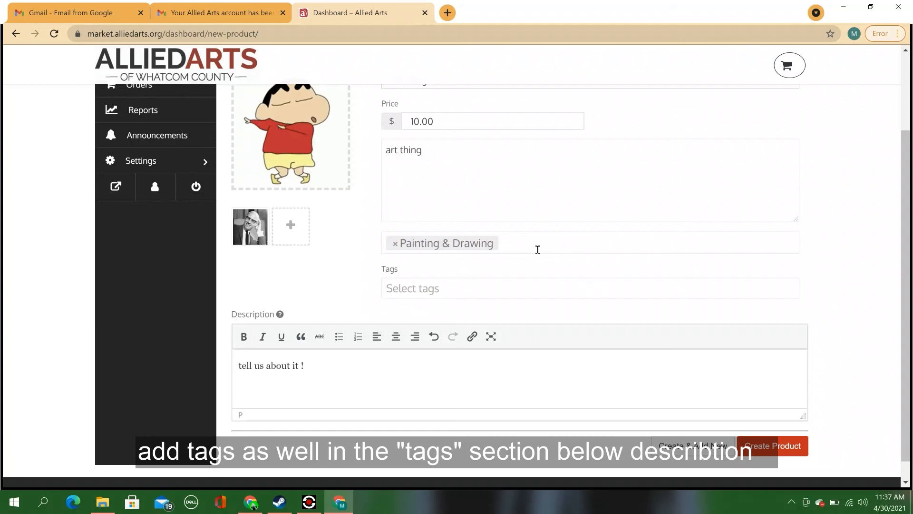
{"action": "left_click", "coordinate": [537, 249]}
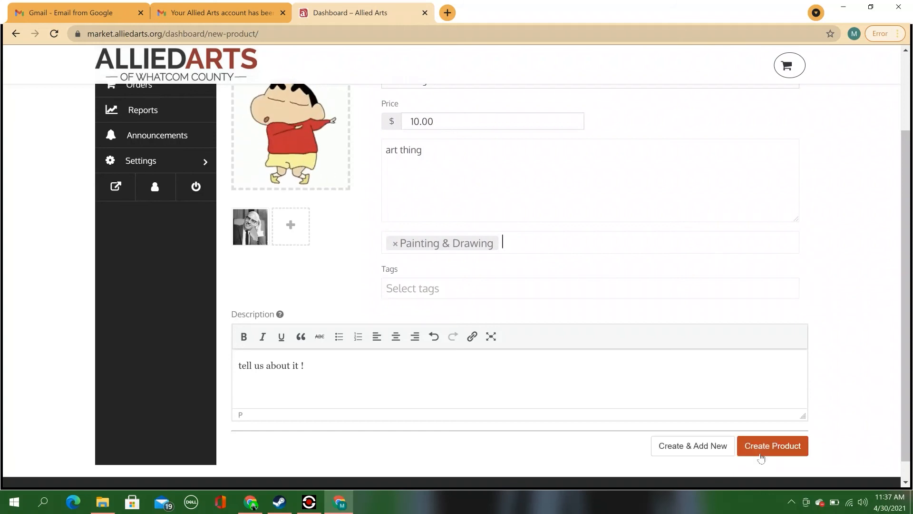
{"action": "left_click", "coordinate": [760, 455]}
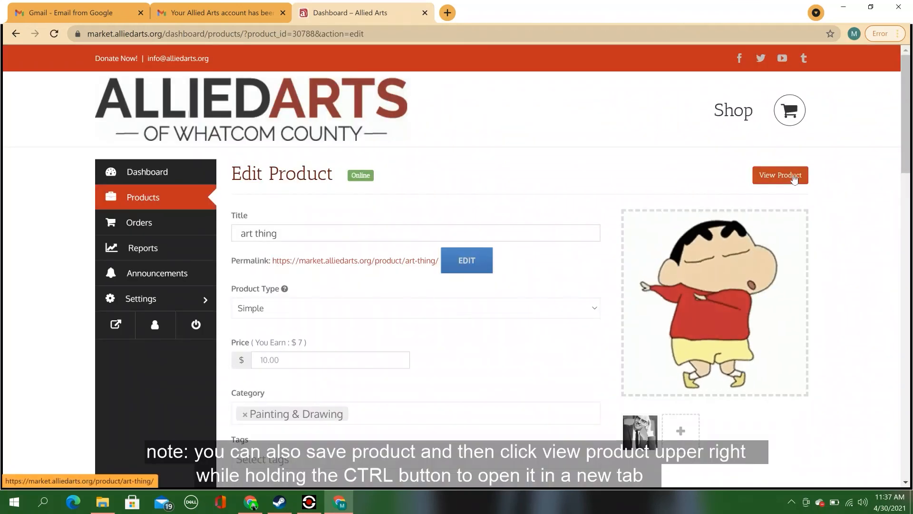
Step: Open the 'art thing' storefront page in a new tab, review it, and return to editing
{"action": "left_click", "coordinate": [793, 179], "text": "ctrl"}
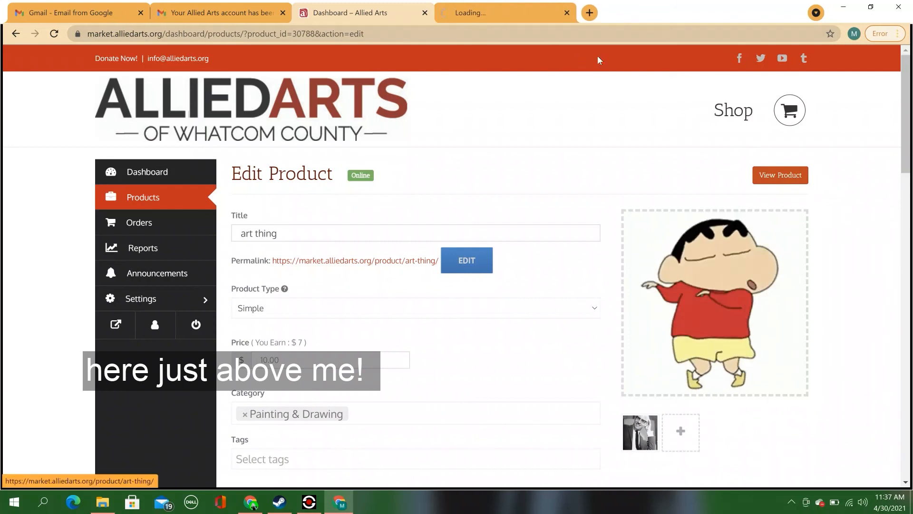
{"action": "key", "text": "ctrl+Tab"}
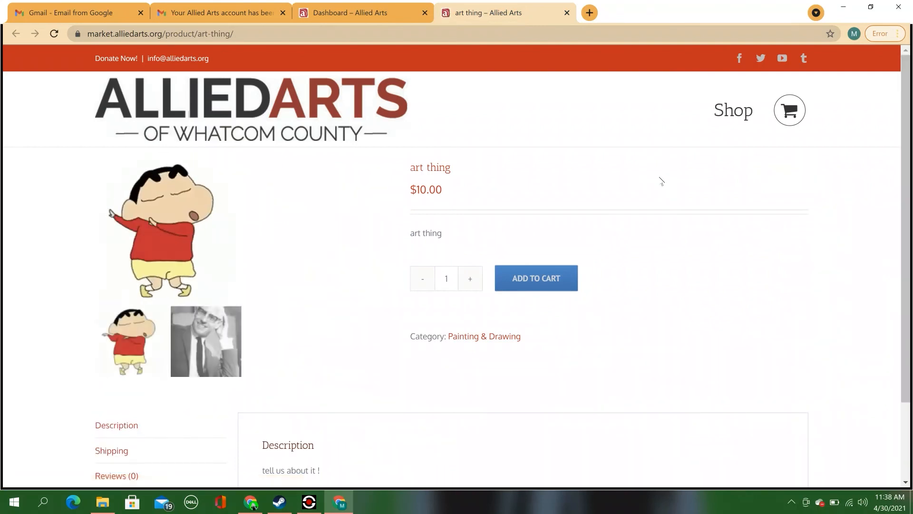
{"action": "left_click_drag", "start_coordinate": [907, 132], "coordinate": [906, 155]}
{"action": "mouse_move", "coordinate": [908, 154]}
{"action": "left_mouse_down"}
{"action": "mouse_move", "coordinate": [907, 223]}
{"action": "mouse_move", "coordinate": [906, 167]}
{"action": "left_mouse_up"}
{"action": "mouse_move", "coordinate": [908, 168]}
{"action": "left_mouse_down"}
{"action": "mouse_move", "coordinate": [908, 157]}
{"action": "mouse_move", "coordinate": [907, 223]}
{"action": "mouse_move", "coordinate": [906, 168]}
{"action": "left_mouse_up"}
{"action": "mouse_move", "coordinate": [907, 168]}
{"action": "left_mouse_down"}
{"action": "mouse_move", "coordinate": [908, 158]}
{"action": "mouse_move", "coordinate": [907, 223]}
{"action": "mouse_move", "coordinate": [906, 168]}
{"action": "left_mouse_up"}
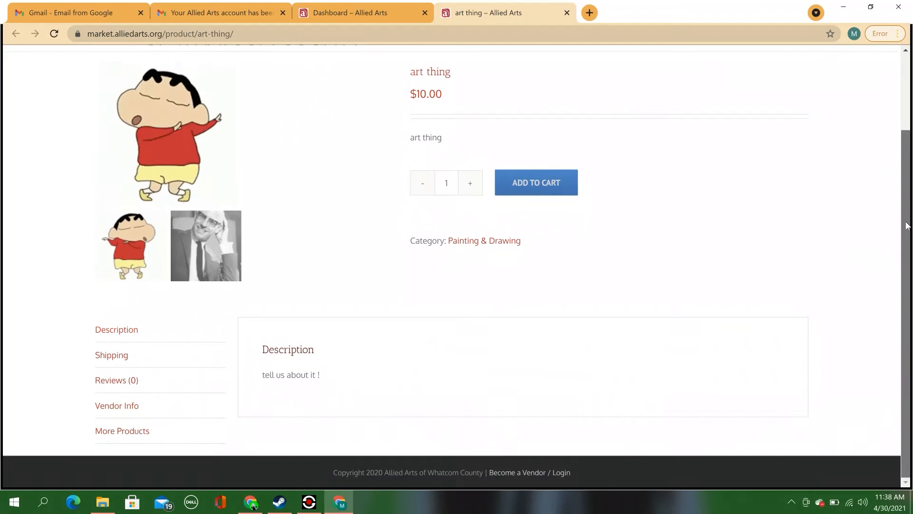
{"action": "left_click", "coordinate": [367, 13]}
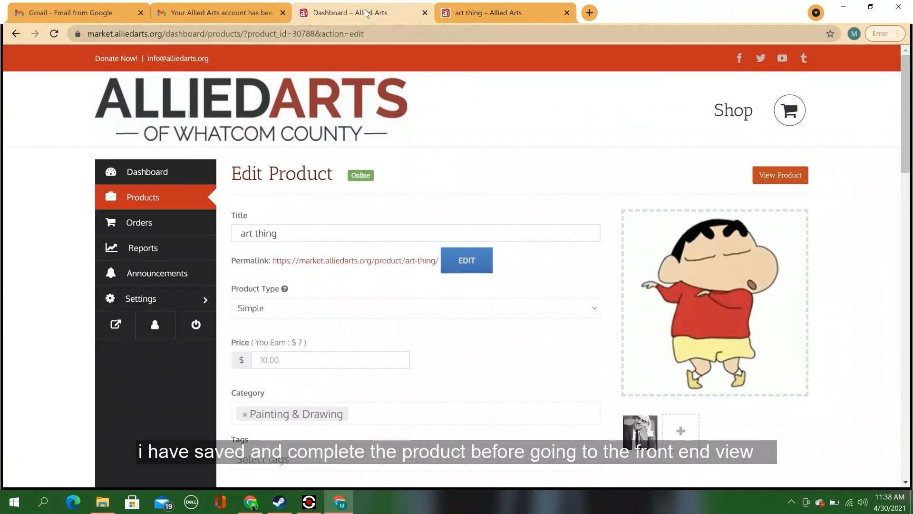
{"action": "scroll", "coordinate": [830, 60], "scroll_direction": "down", "scroll_amount": 15}
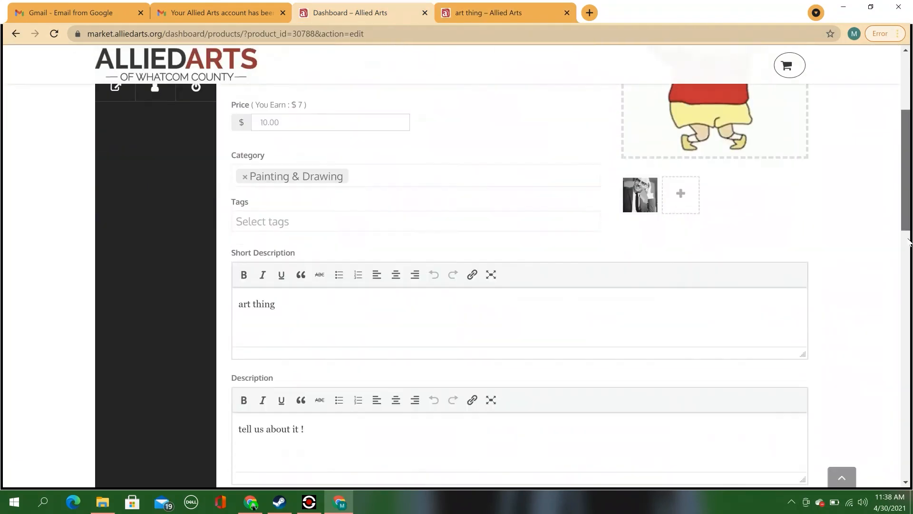
{"action": "scroll", "coordinate": [838, 421], "scroll_direction": "down", "scroll_amount": 5}
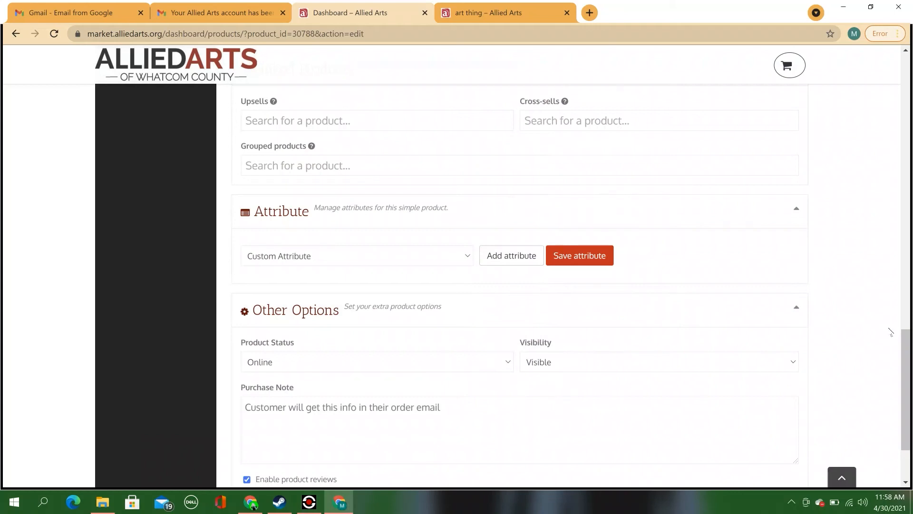
{"action": "left_click_drag", "start_coordinate": [908, 369], "coordinate": [909, 349]}
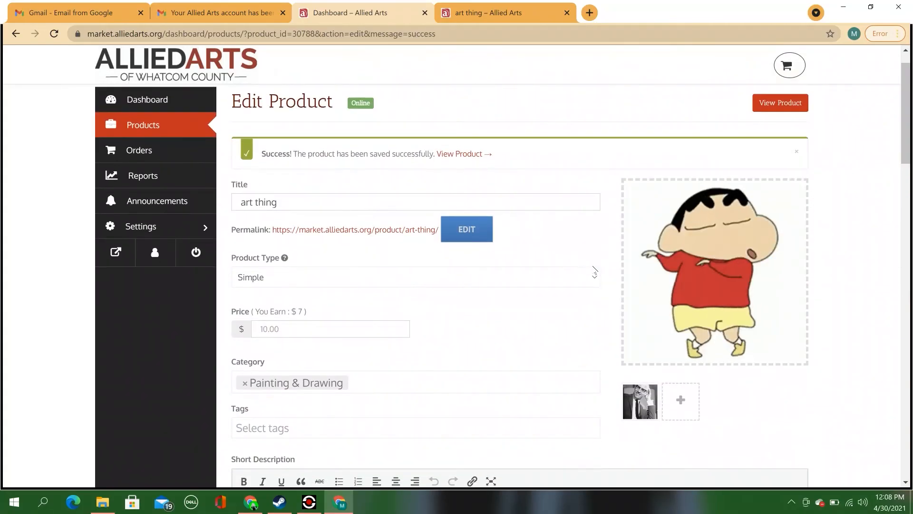
Step: Change the 'art thing' product type from Simple to Variable and scroll to Inventory
{"action": "left_click", "coordinate": [596, 277]}
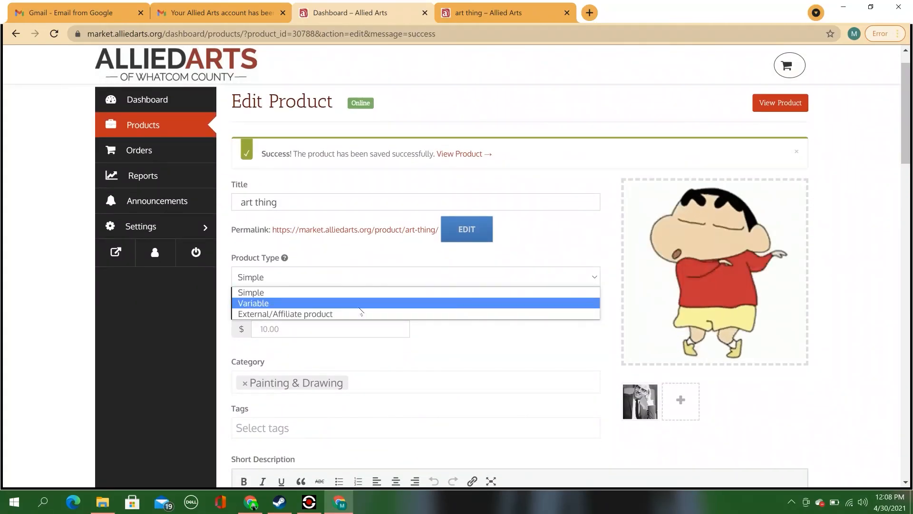
{"action": "left_click", "coordinate": [359, 304]}
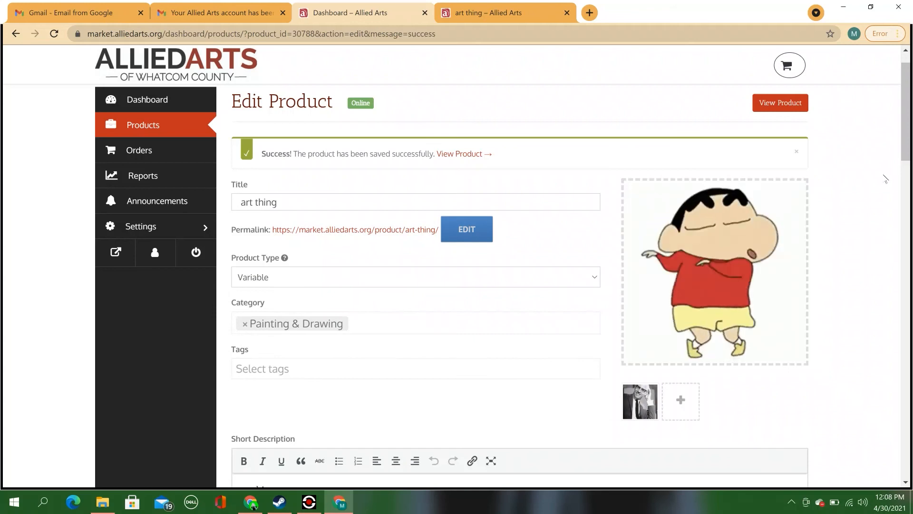
{"action": "left_click_drag", "start_coordinate": [906, 112], "coordinate": [907, 347]}
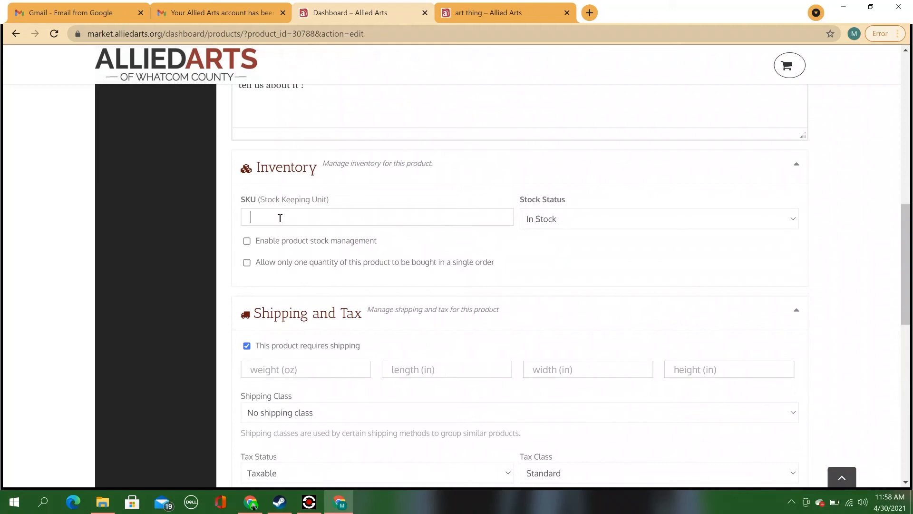
Step: Set the product SKU to MCK-12345 in uppercase
{"action": "type", "text": "mck-12345"}
{"action": "left_click_drag", "start_coordinate": [267, 217], "coordinate": [249, 218]}
{"action": "type", "text": "MCK"}
Step: Enable product stock management and set the stock quantity to 10
{"action": "left_click", "coordinate": [247, 242]}
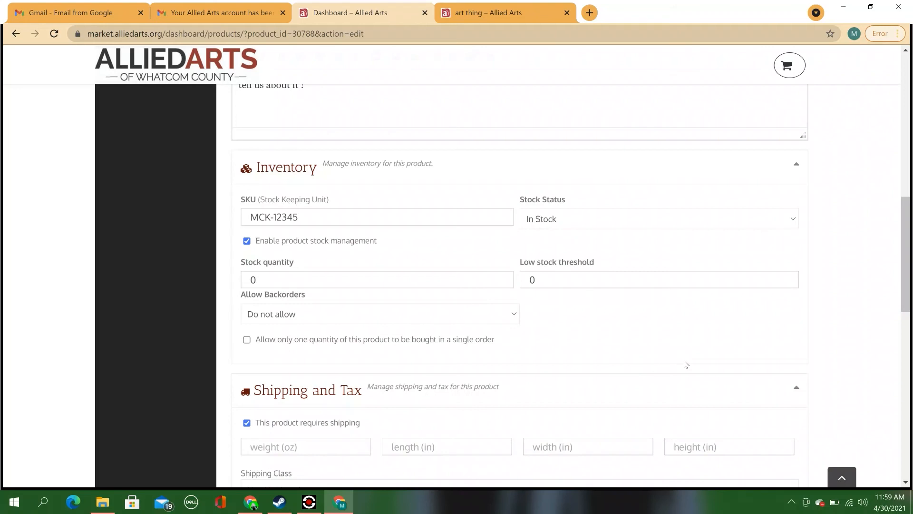
{"action": "left_click", "coordinate": [265, 281]}
{"action": "double_click", "coordinate": [243, 281]}
{"action": "type", "text": "10"}
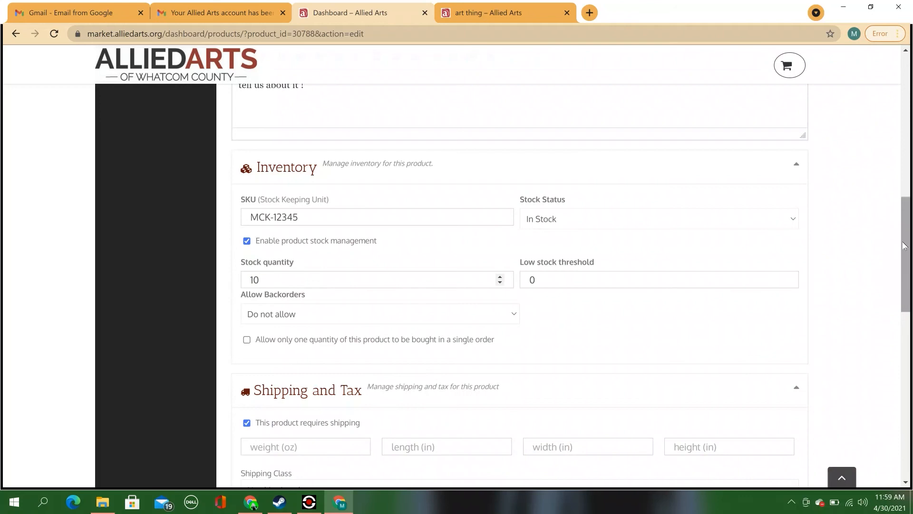
{"action": "left_click_drag", "start_coordinate": [904, 246], "coordinate": [904, 301]}
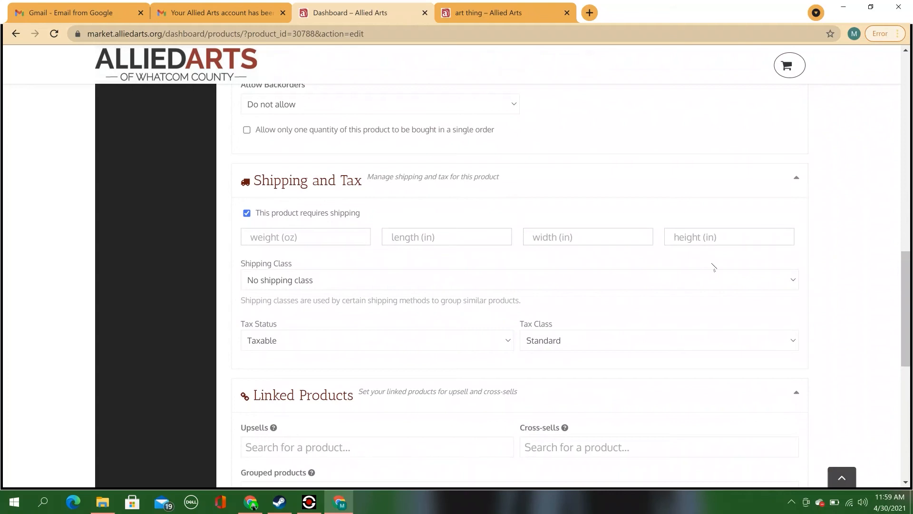
{"action": "left_click_drag", "start_coordinate": [908, 307], "coordinate": [905, 370]}
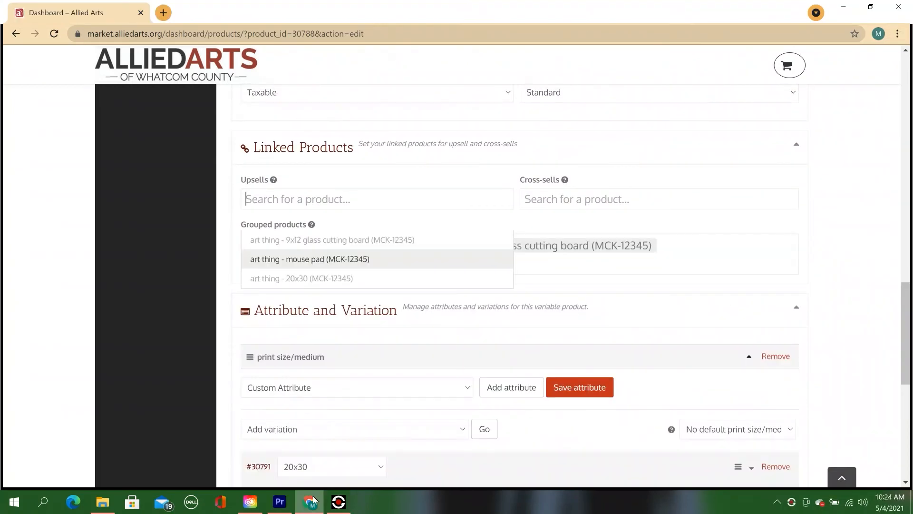
Step: Add the mouse pad product as an upsell, found by searching 'art'
{"action": "left_click", "coordinate": [765, 177]}
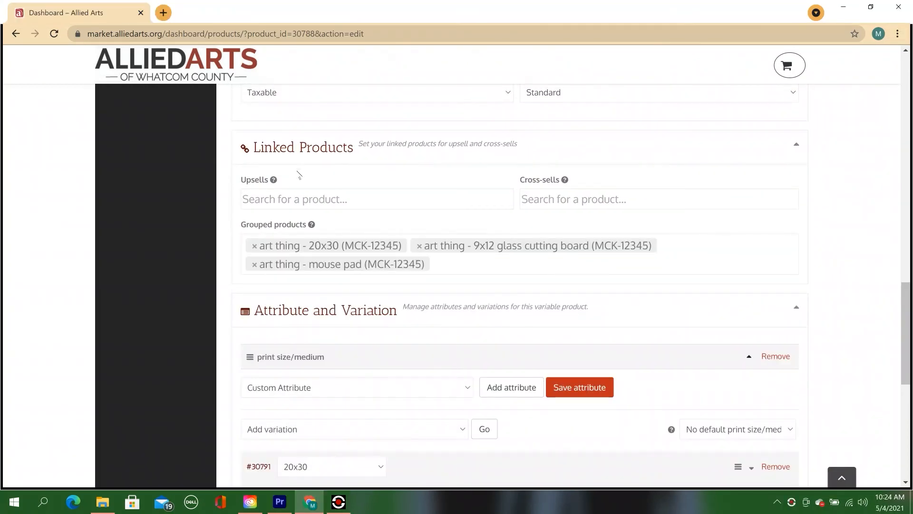
{"action": "left_click", "coordinate": [319, 199]}
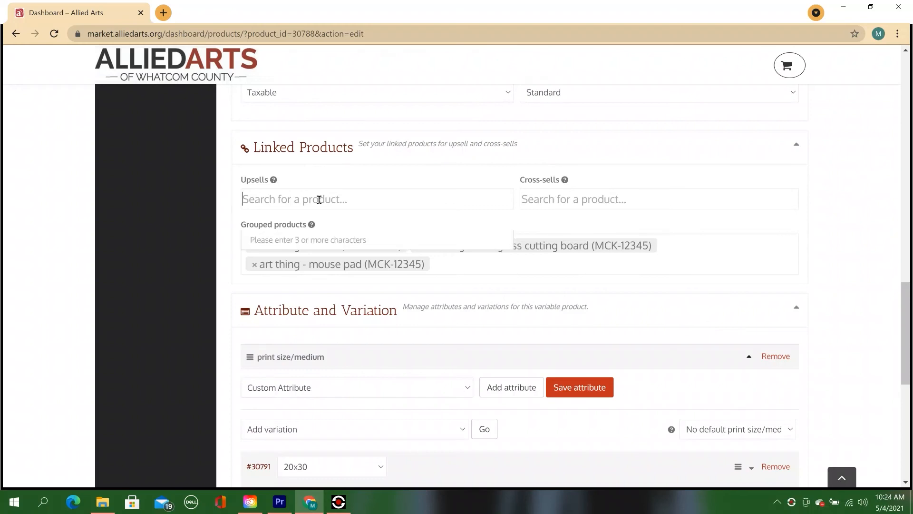
{"action": "type", "text": "ar"}
{"action": "key", "text": "BackSpace"}
{"action": "key", "text": "BackSpace"}
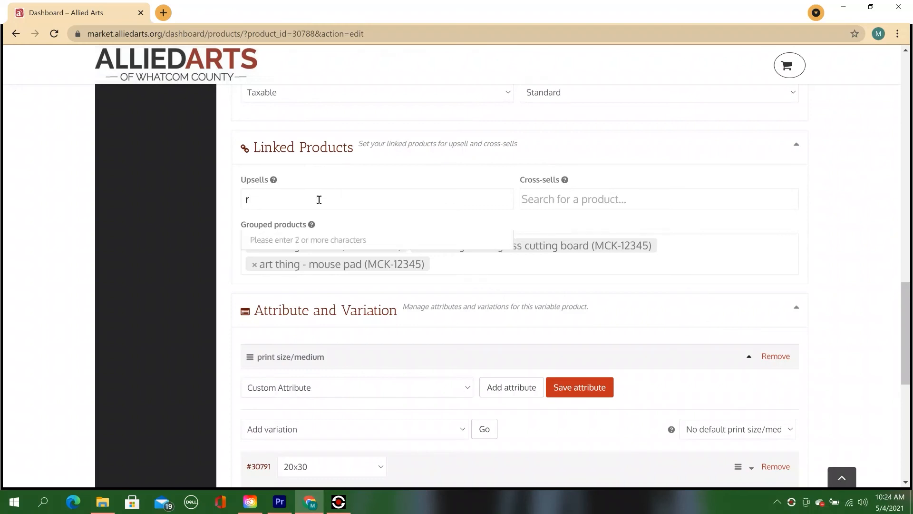
{"action": "type", "text": "art"}
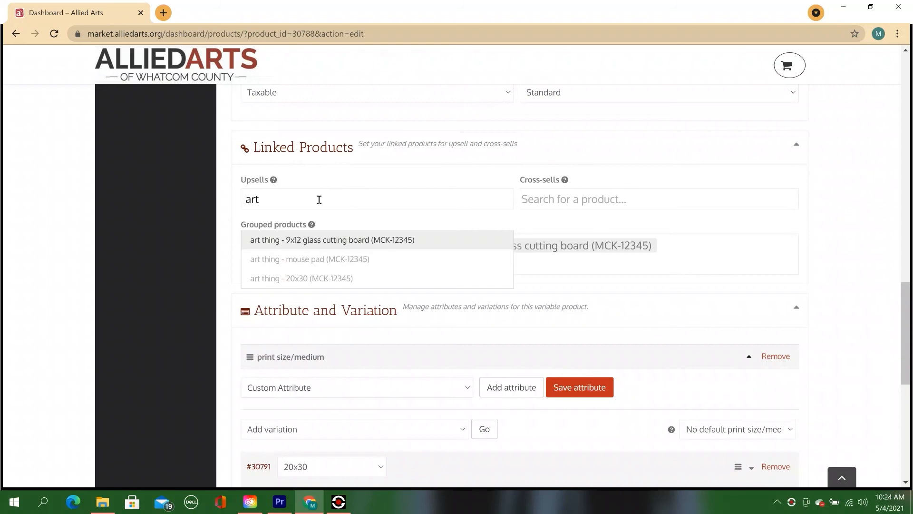
{"action": "left_click", "coordinate": [325, 261]}
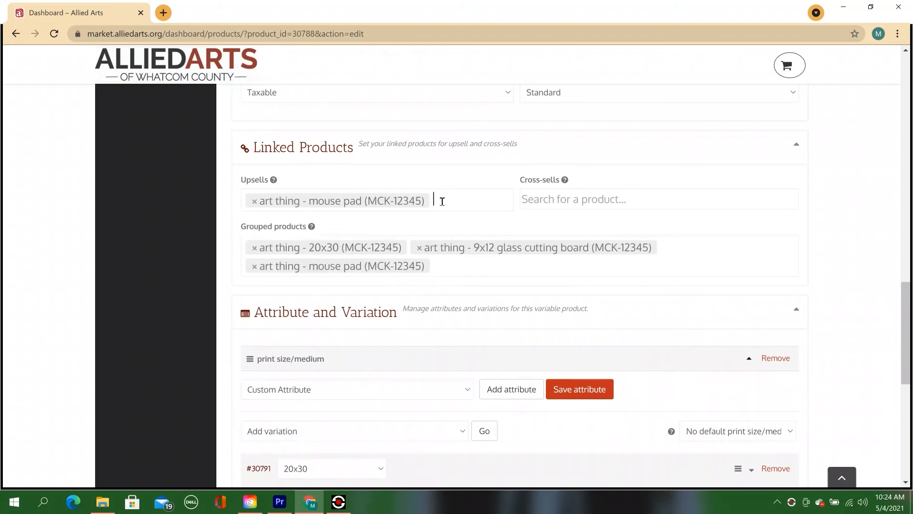
Step: Add the 20x30 product as a cross-sell
{"action": "left_click", "coordinate": [621, 199]}
{"action": "type", "text": "art"}
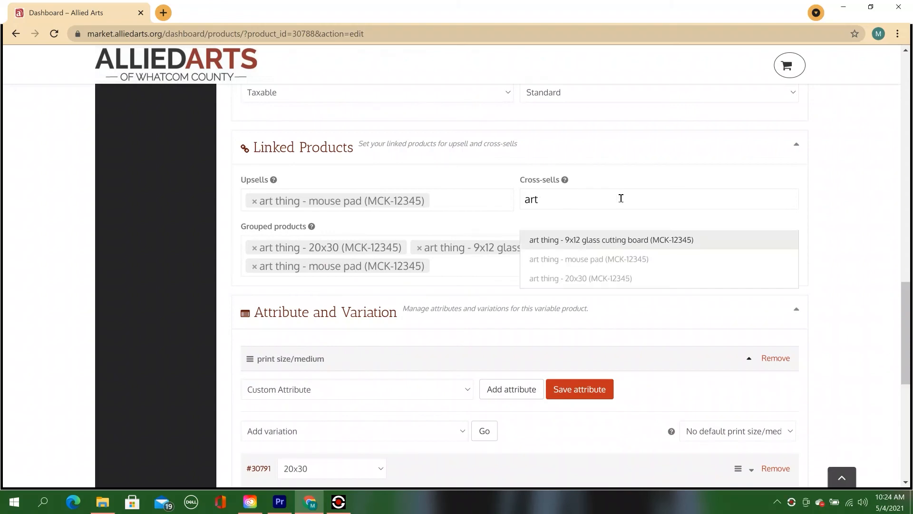
{"action": "left_click", "coordinate": [613, 280]}
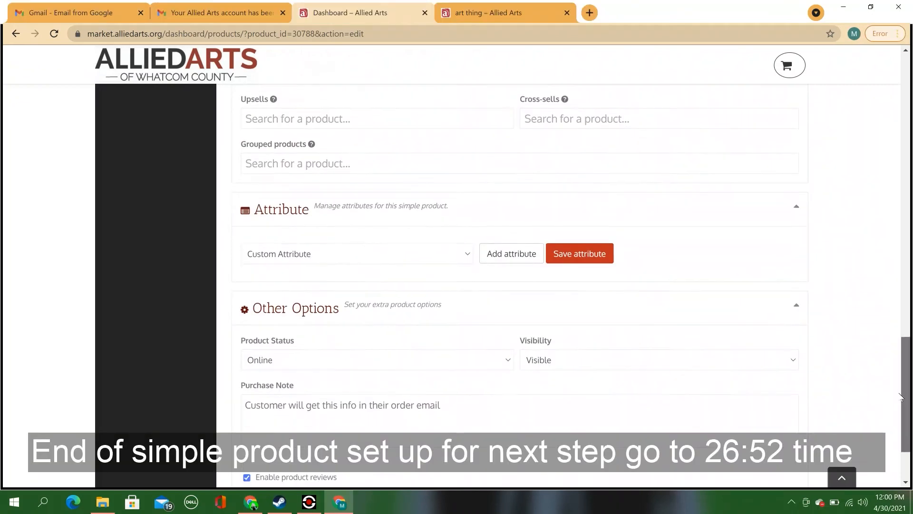
{"action": "scroll", "coordinate": [900, 399], "scroll_direction": "down", "scroll_amount": 1}
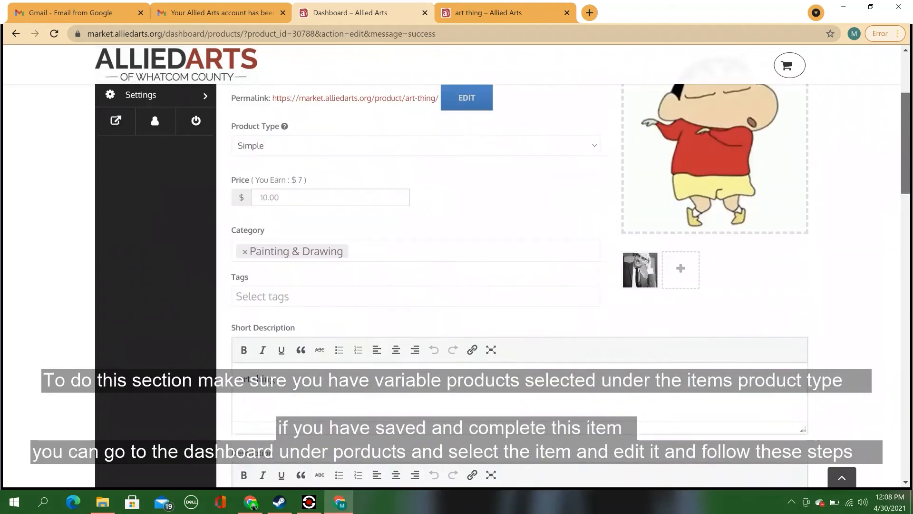
Step: Change the art thing's Product Type from Simple to Variable
{"action": "scroll", "coordinate": [519, 286], "scroll_direction": "up", "scroll_amount": 3}
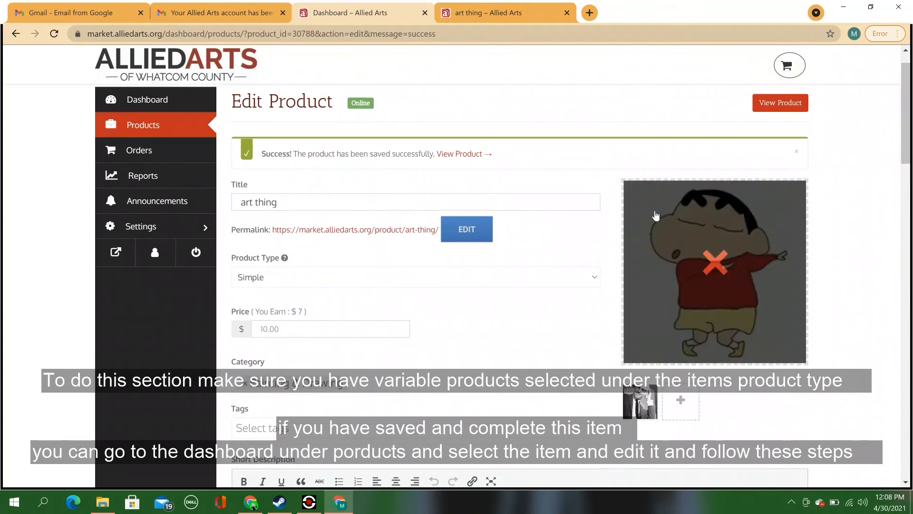
{"action": "left_click", "coordinate": [595, 276]}
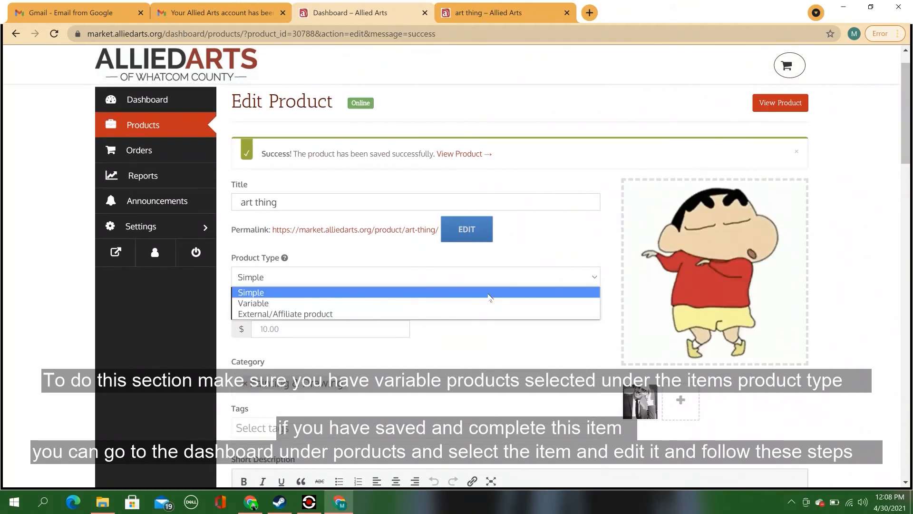
{"action": "left_click", "coordinate": [359, 304]}
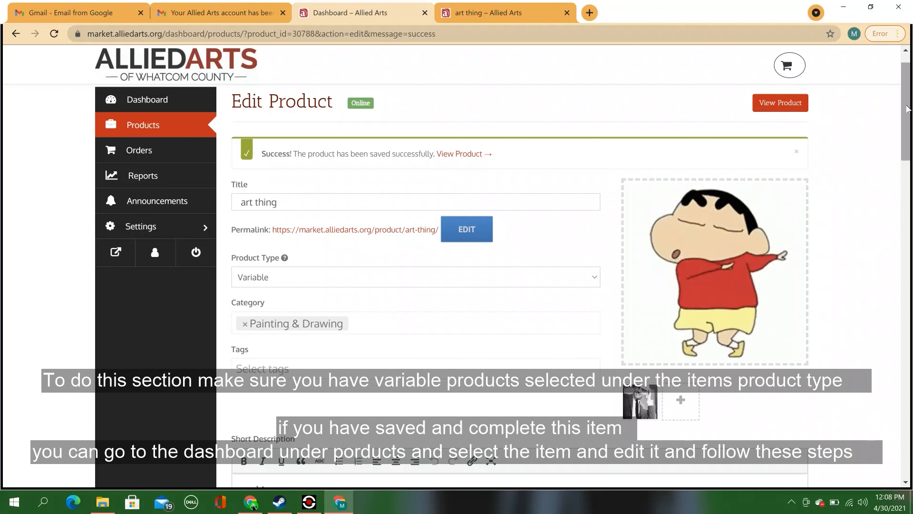
{"action": "left_click_drag", "start_coordinate": [906, 143], "coordinate": [910, 309]}
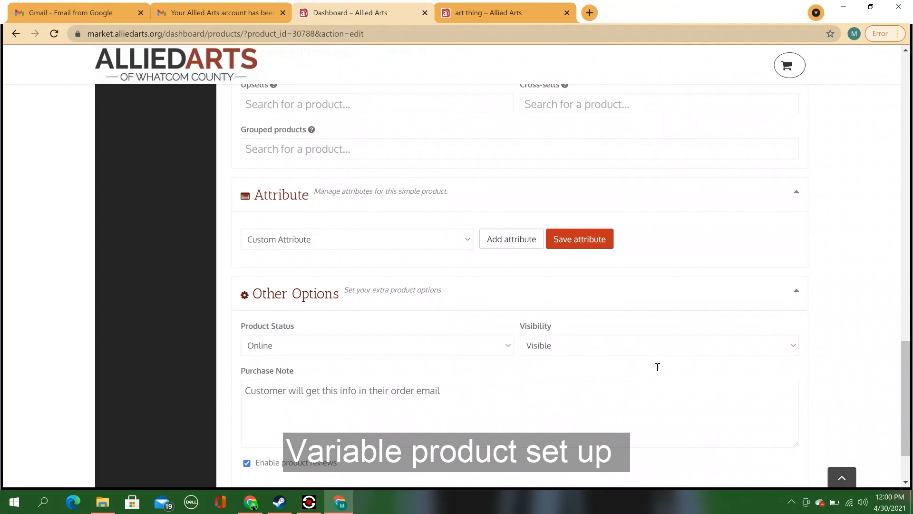
Step: Add a blank custom attribute row and place the cursor in its Name field
{"action": "left_click", "coordinate": [491, 243]}
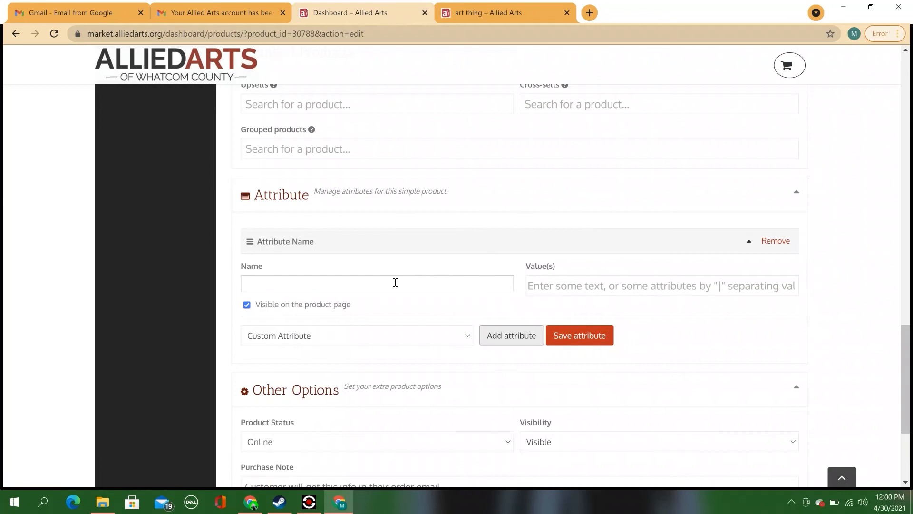
{"action": "left_click", "coordinate": [394, 282]}
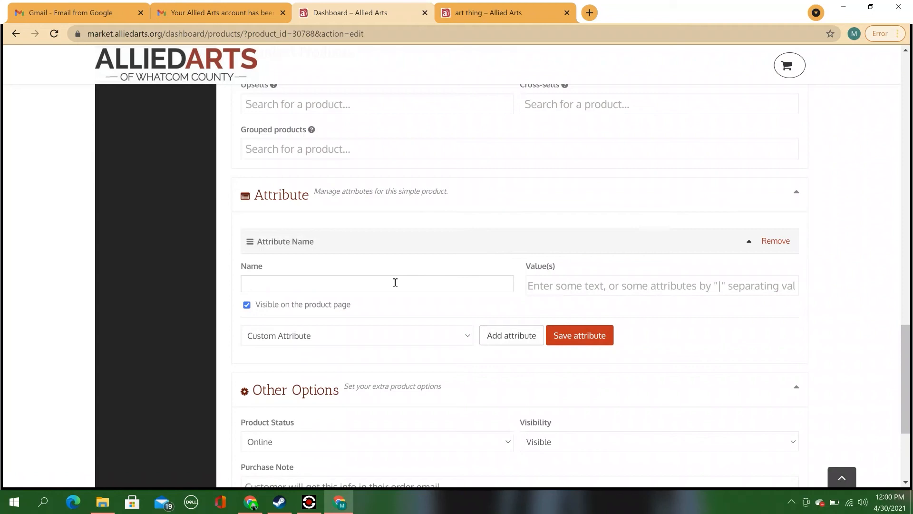
Step: Save attribute 'print size/medium' with values 20x30, mouse pad, 9x12 glass cutting board
{"action": "type", "text": "print size/"}
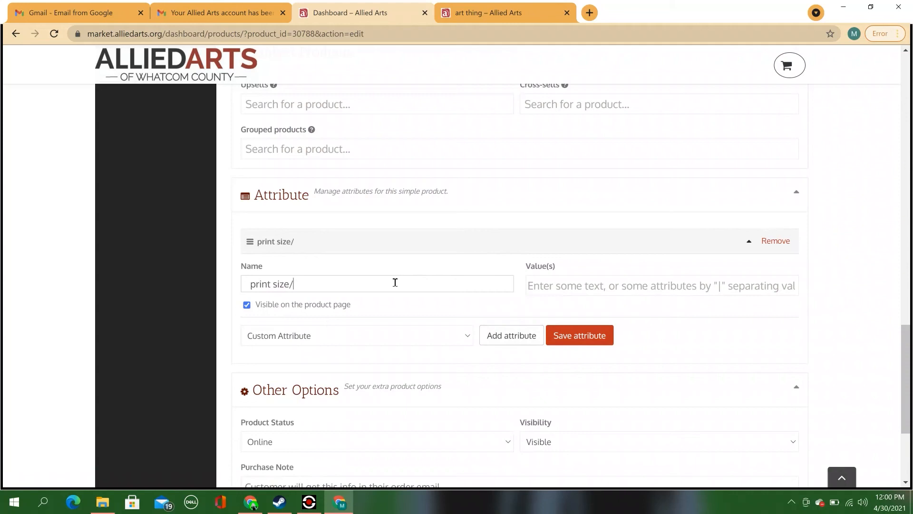
{"action": "type", "text": "medium"}
{"action": "left_click", "coordinate": [539, 285]}
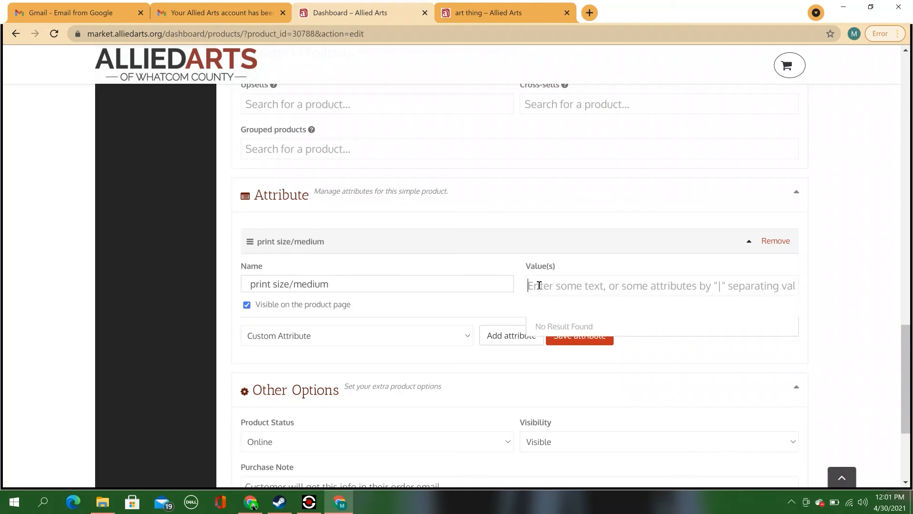
{"action": "type", "text": "20"}
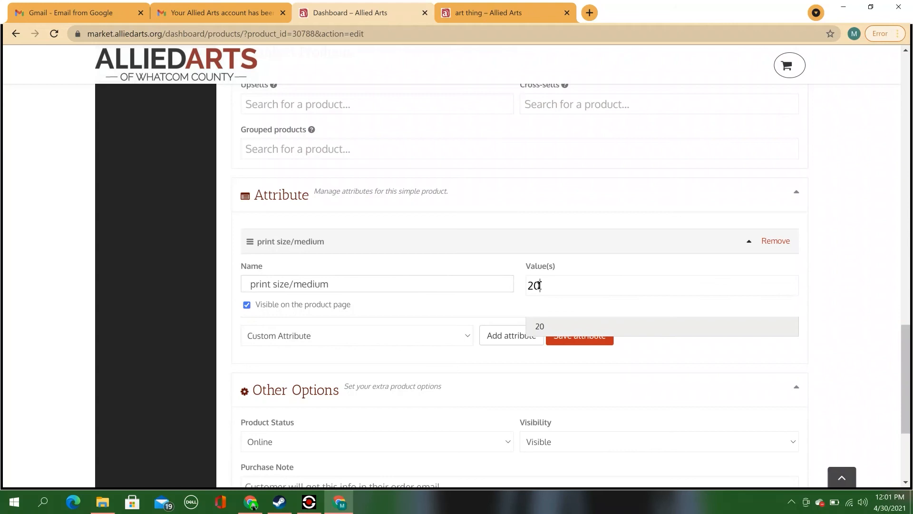
{"action": "type", "text": "x30"}
{"action": "key", "text": "Return"}
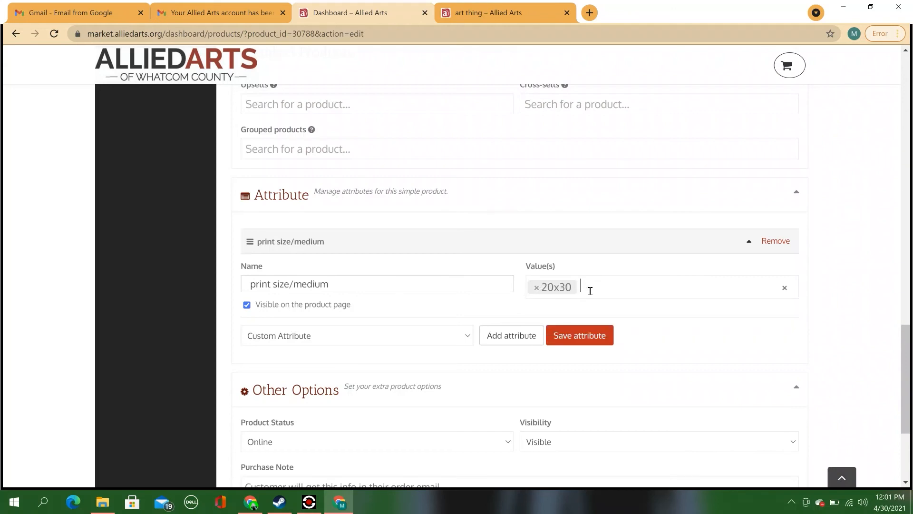
{"action": "type", "text": "mous"}
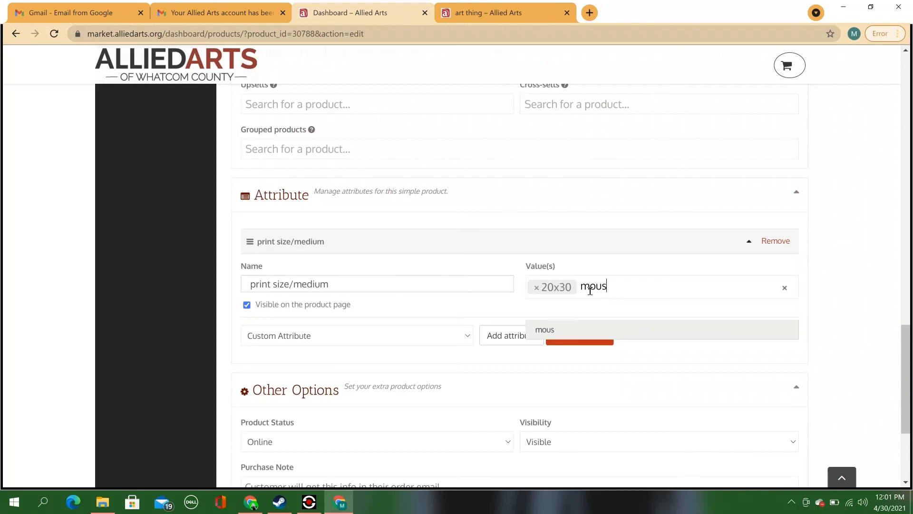
{"action": "type", "text": "e pad"}
{"action": "key", "text": "Return"}
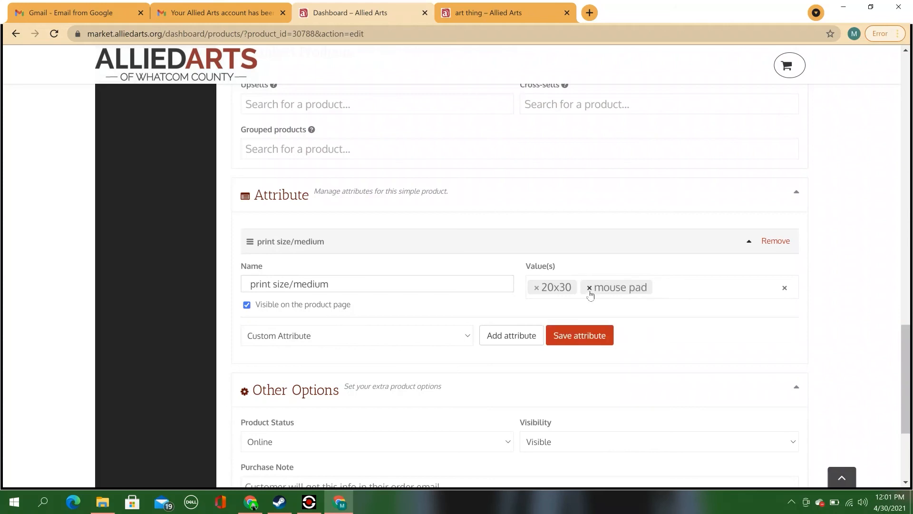
{"action": "type", "text": "9x12"}
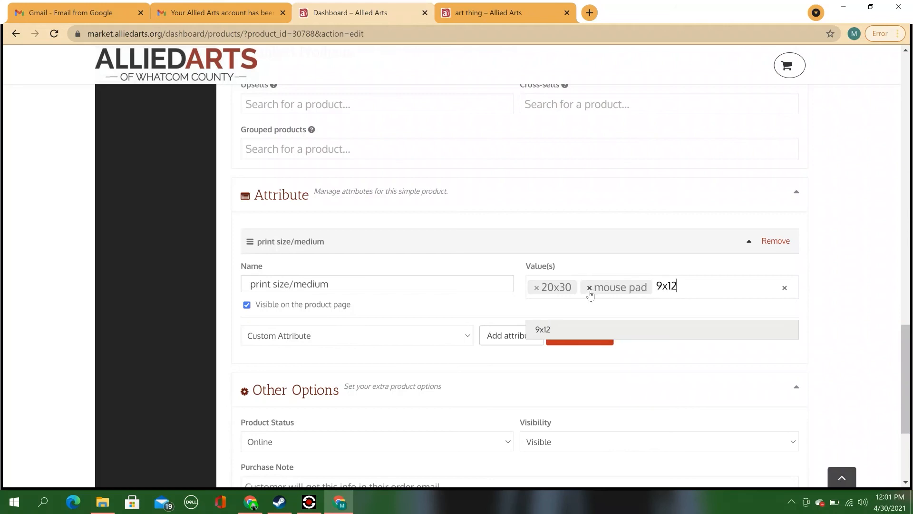
{"action": "type", "text": " glass cutting board"}
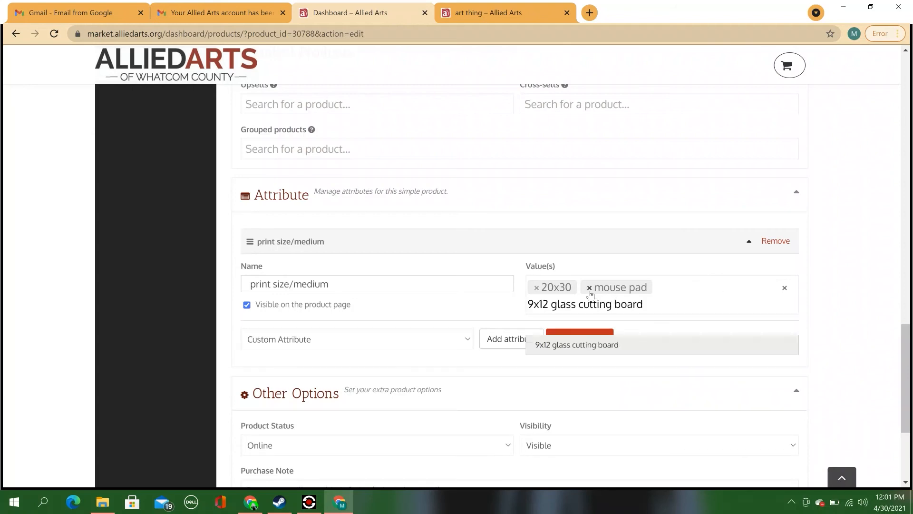
{"action": "key", "text": "Return"}
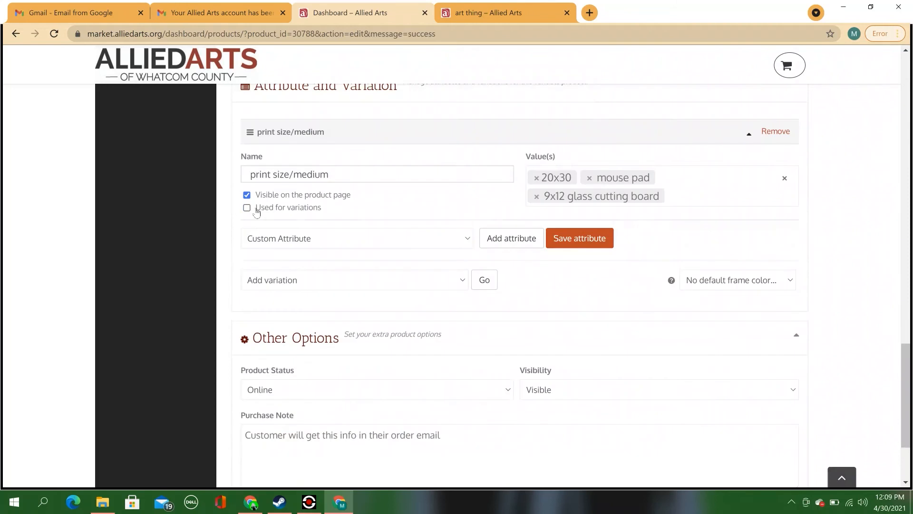
{"action": "left_click", "coordinate": [257, 210]}
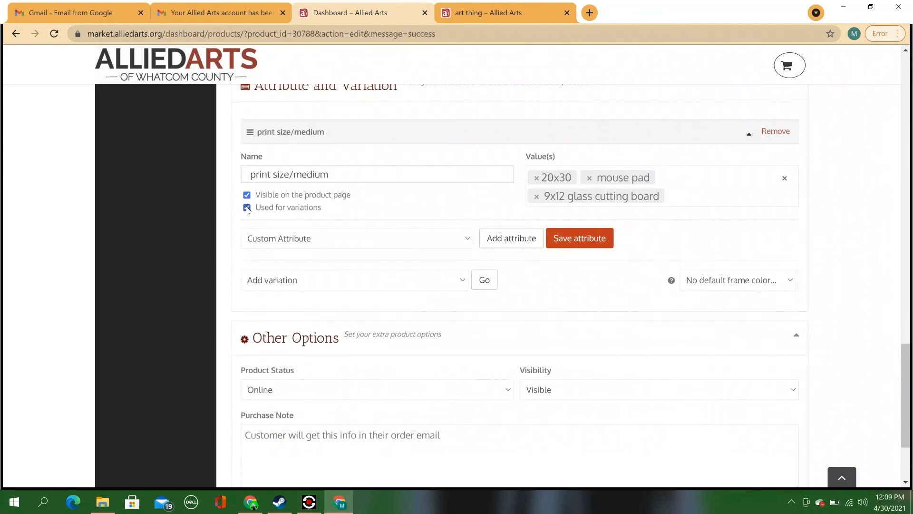
Step: Generate three variations from all attributes, confirming both pop-ups
{"action": "left_click", "coordinate": [585, 237]}
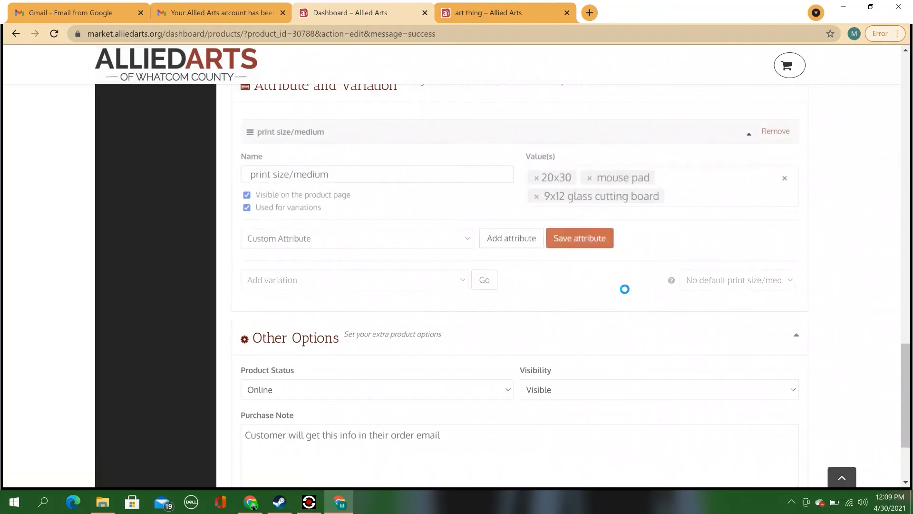
{"action": "left_click", "coordinate": [464, 284]}
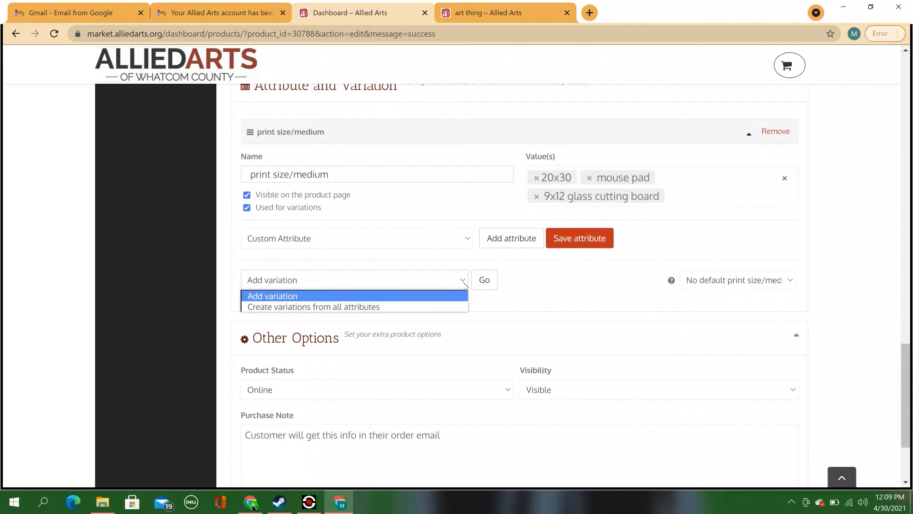
{"action": "left_click", "coordinate": [312, 307]}
{"action": "left_click", "coordinate": [494, 280]}
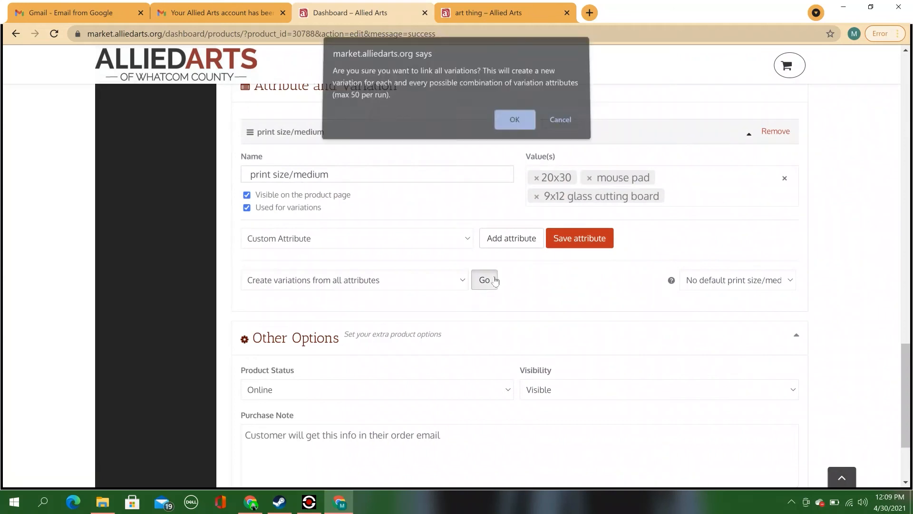
{"action": "left_click", "coordinate": [508, 127]}
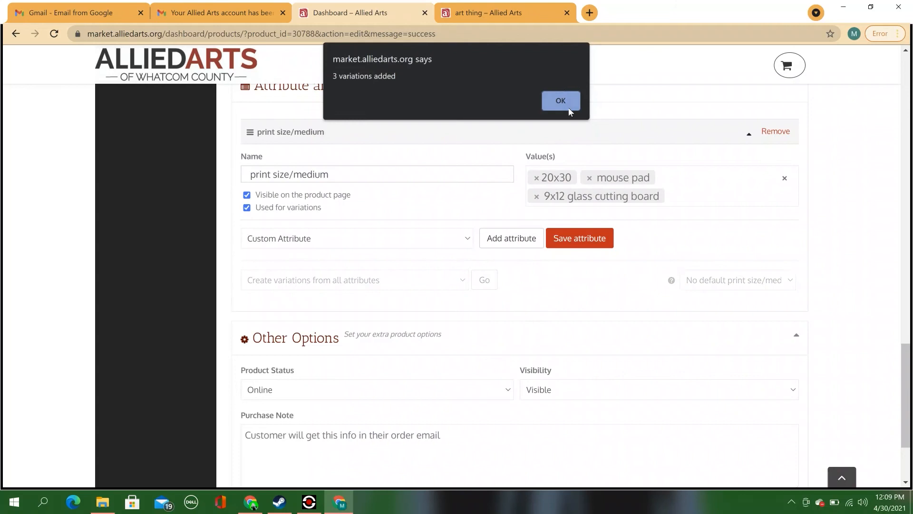
{"action": "left_click", "coordinate": [561, 101]}
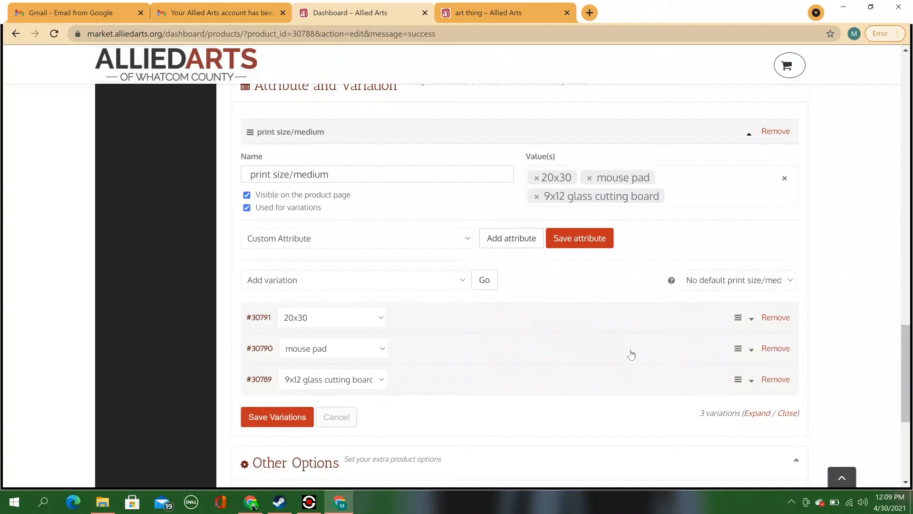
Step: Expand the #30791 20x30 variation to show its SKU, stock, price and shipping fields
{"action": "left_click", "coordinate": [752, 320]}
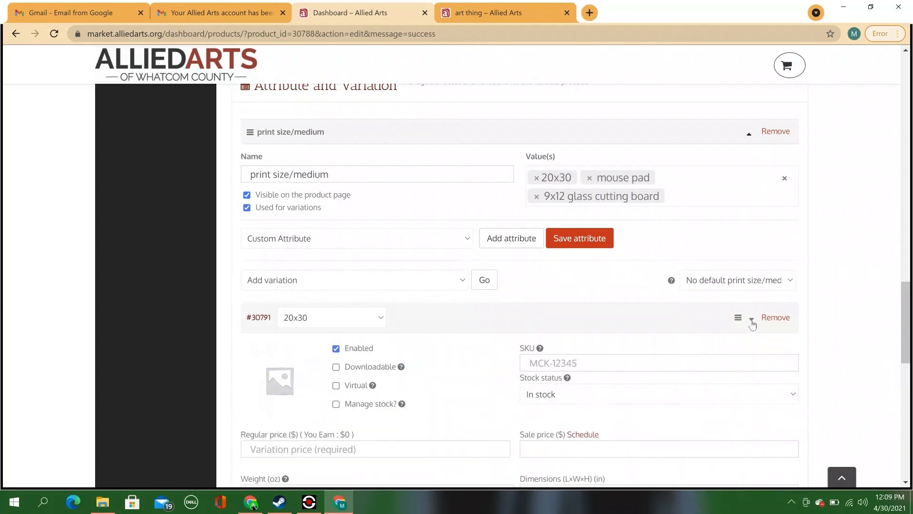
{"action": "left_click_drag", "start_coordinate": [907, 312], "coordinate": [907, 344]}
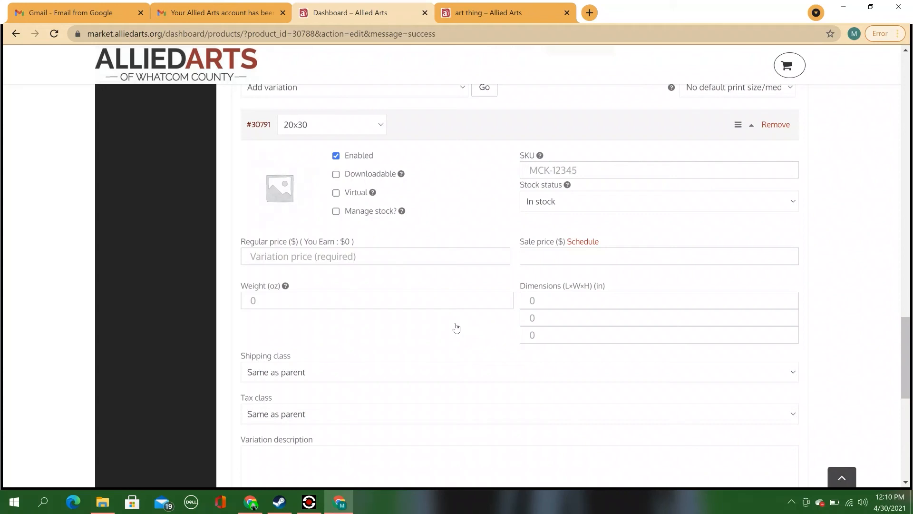
Step: Set the cartoon picture as the 20x30 variation image and enable its stock management
{"action": "left_click", "coordinate": [285, 204]}
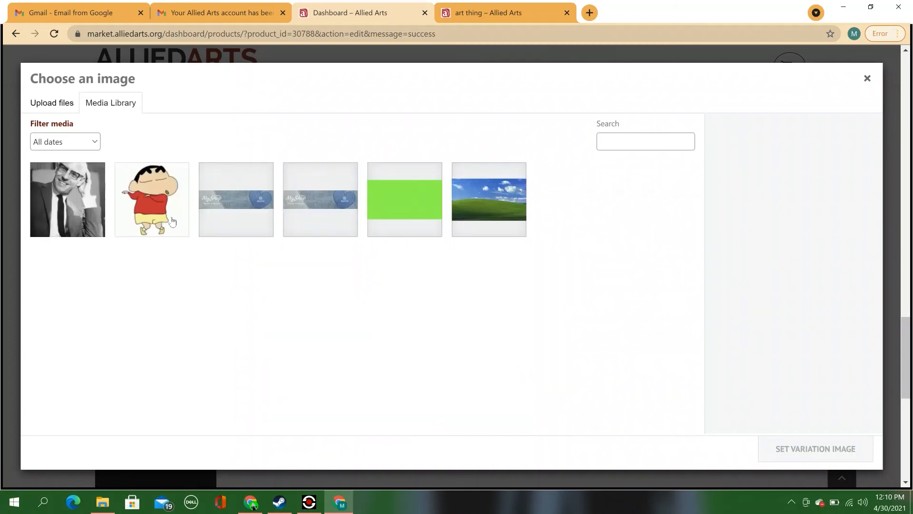
{"action": "left_click", "coordinate": [172, 221]}
{"action": "left_click", "coordinate": [835, 448]}
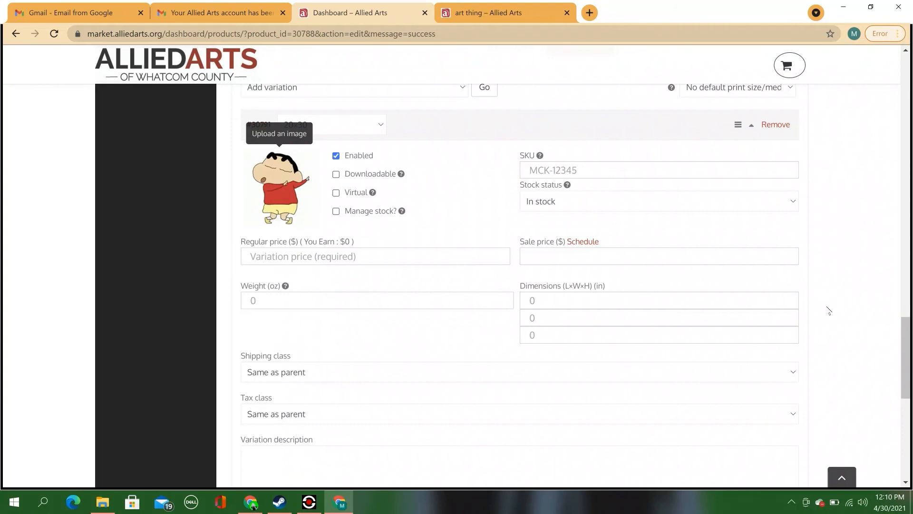
{"action": "left_click", "coordinate": [340, 212]}
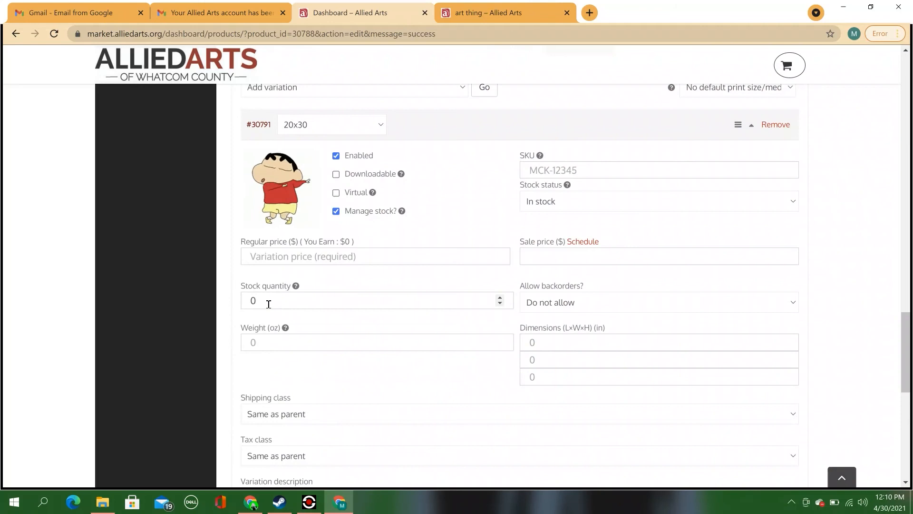
Step: Change the 20x30 variation's stock quantity from 0 to 4
{"action": "left_click_drag", "start_coordinate": [269, 303], "coordinate": [237, 305]}
{"action": "type", "text": "4"}
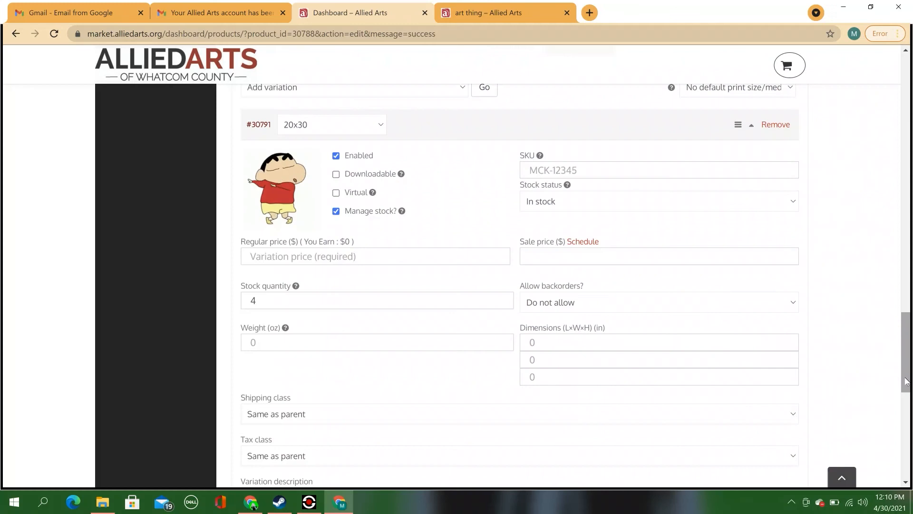
{"action": "right_click", "coordinate": [906, 380]}
{"action": "left_click", "coordinate": [906, 381]}
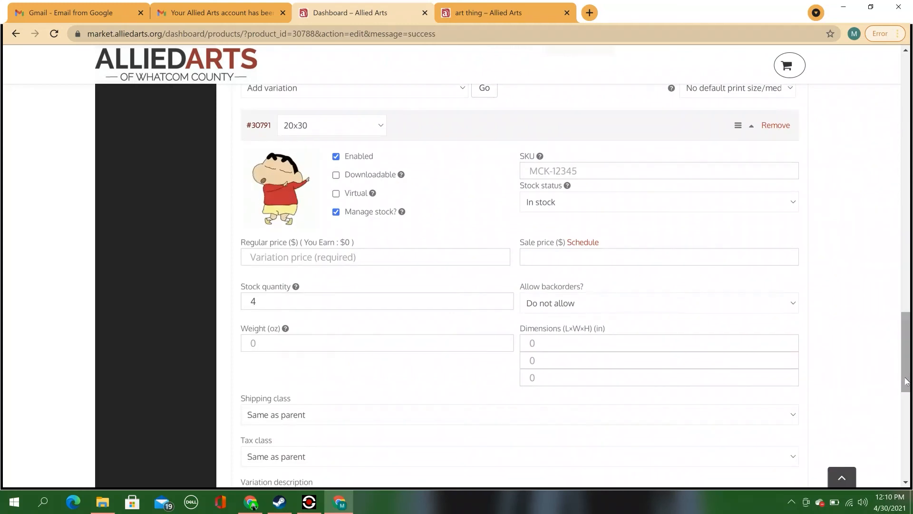
{"action": "left_click_drag", "start_coordinate": [906, 380], "coordinate": [904, 404]}
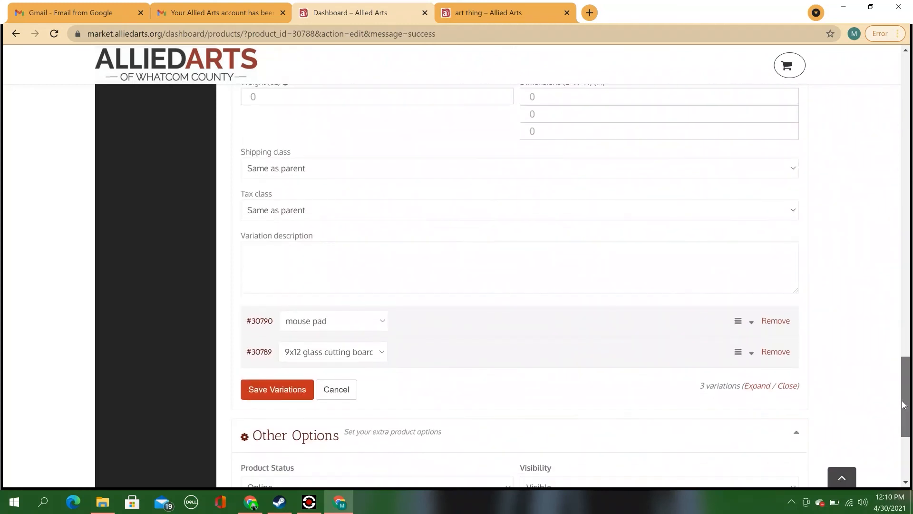
{"action": "left_click", "coordinate": [282, 270]}
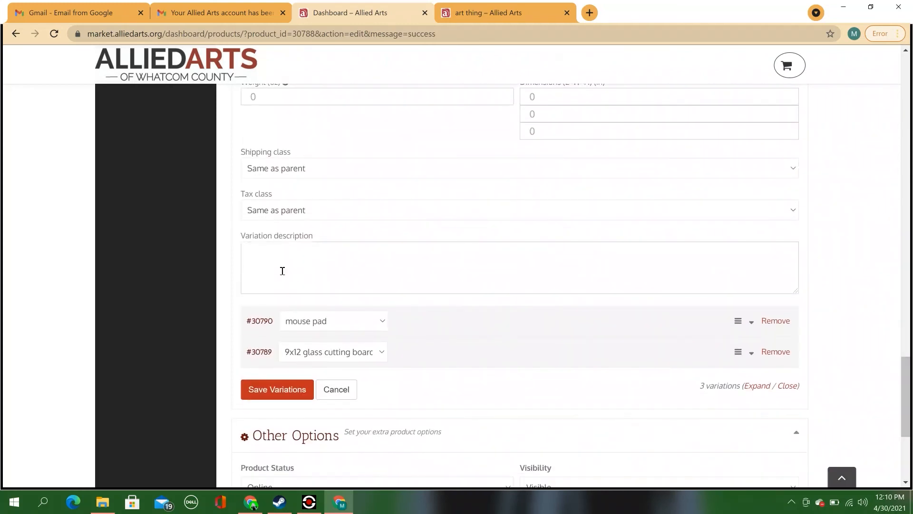
{"action": "type", "text": "tell us about it !"}
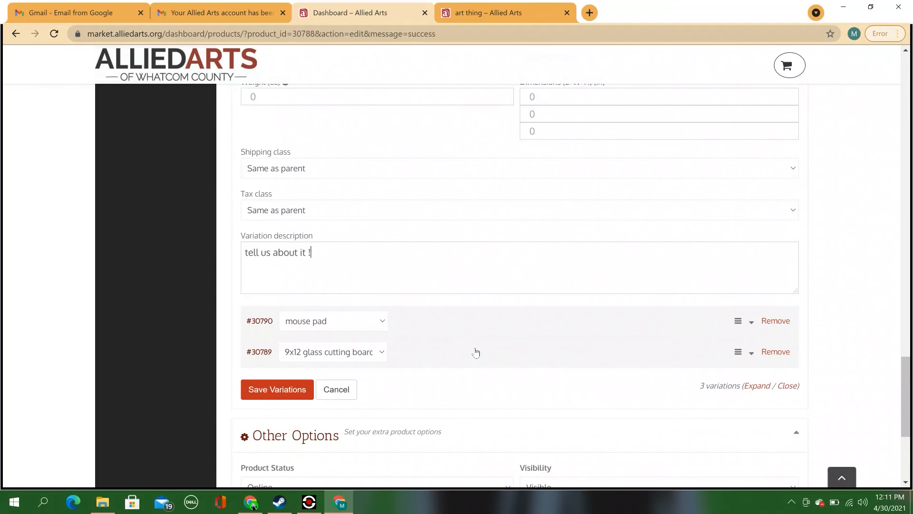
{"action": "left_click_drag", "start_coordinate": [476, 352], "coordinate": [648, 253]}
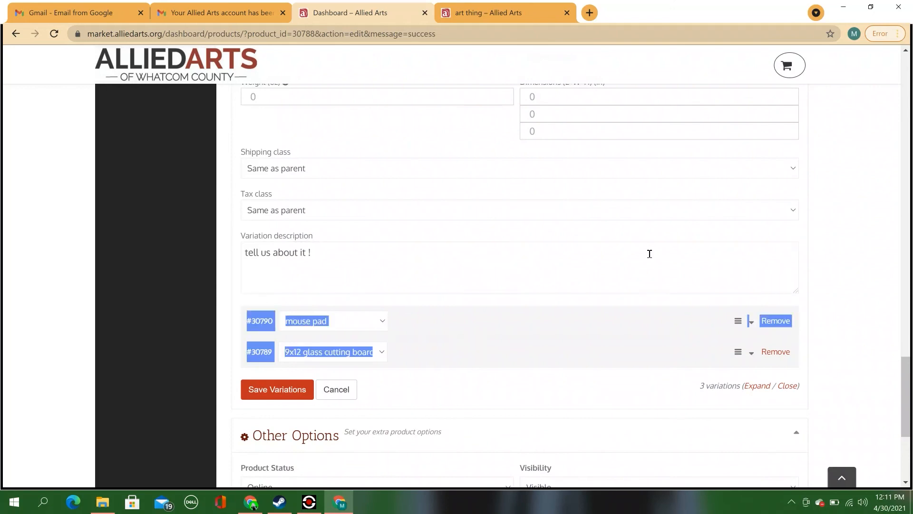
{"action": "left_click", "coordinate": [849, 261]}
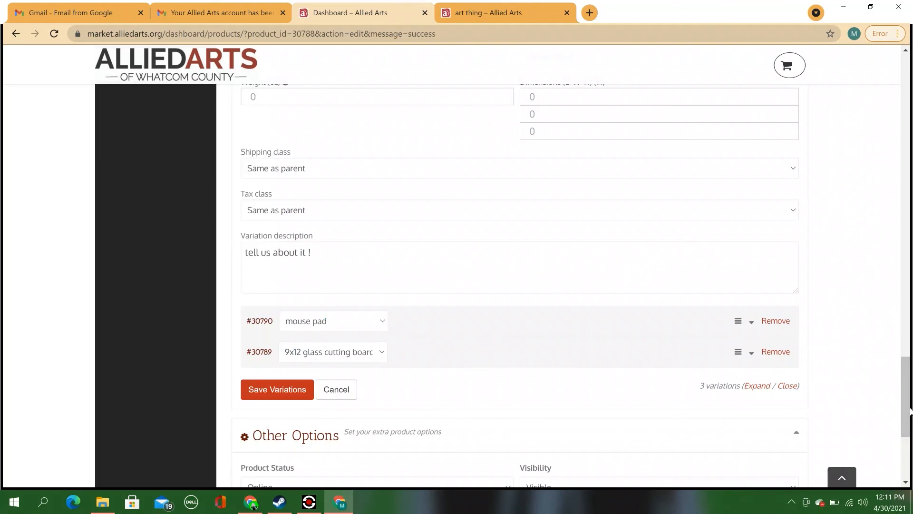
{"action": "left_click_drag", "start_coordinate": [911, 409], "coordinate": [910, 356]}
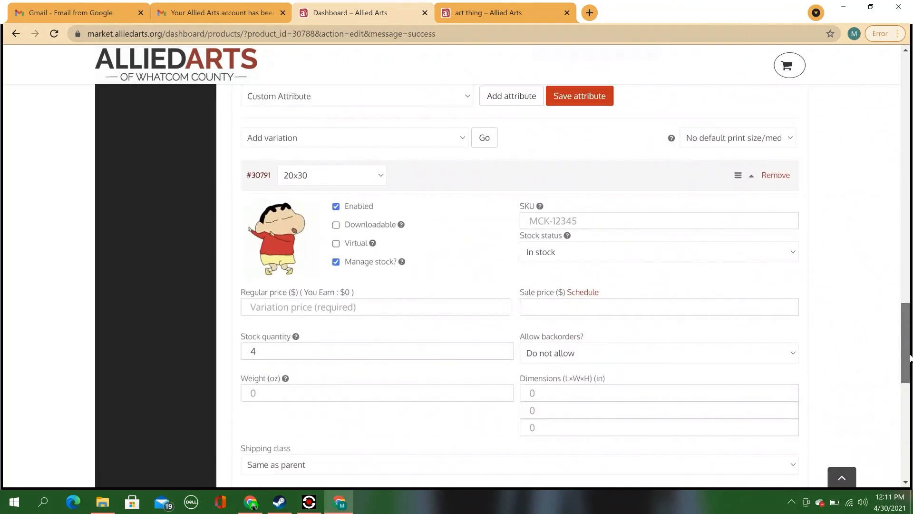
Step: Save the art thing product with its three variations
{"action": "left_click_drag", "start_coordinate": [910, 356], "coordinate": [909, 420]}
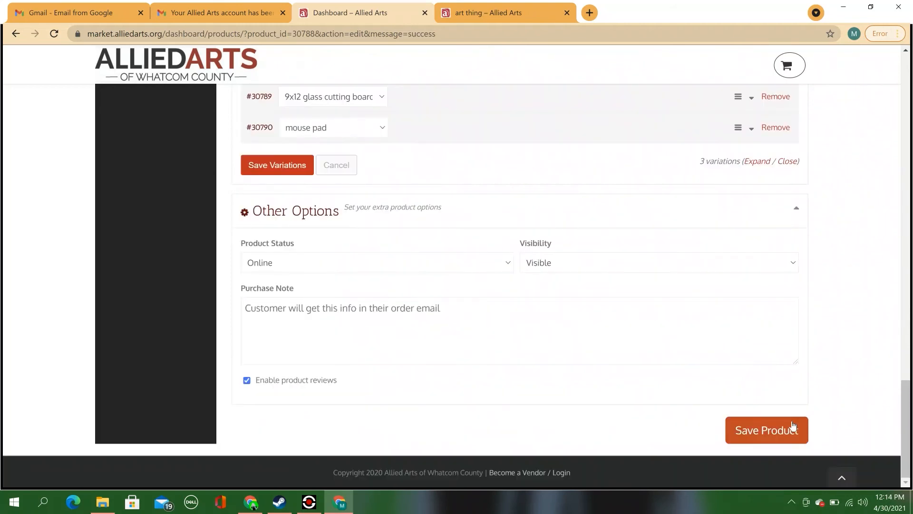
{"action": "left_click", "coordinate": [791, 431]}
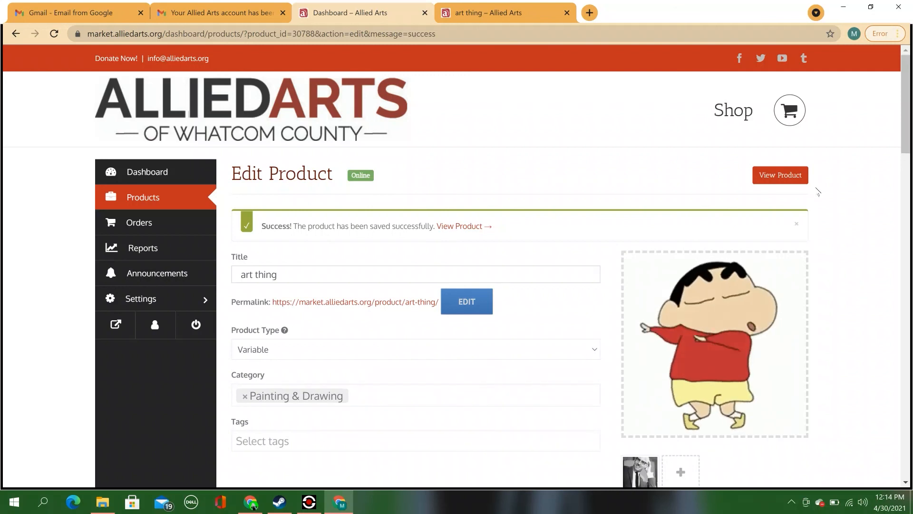
Step: Reload the 'art thing' product page and view its Additional information and Reviews tabs
{"action": "left_click", "coordinate": [535, 12]}
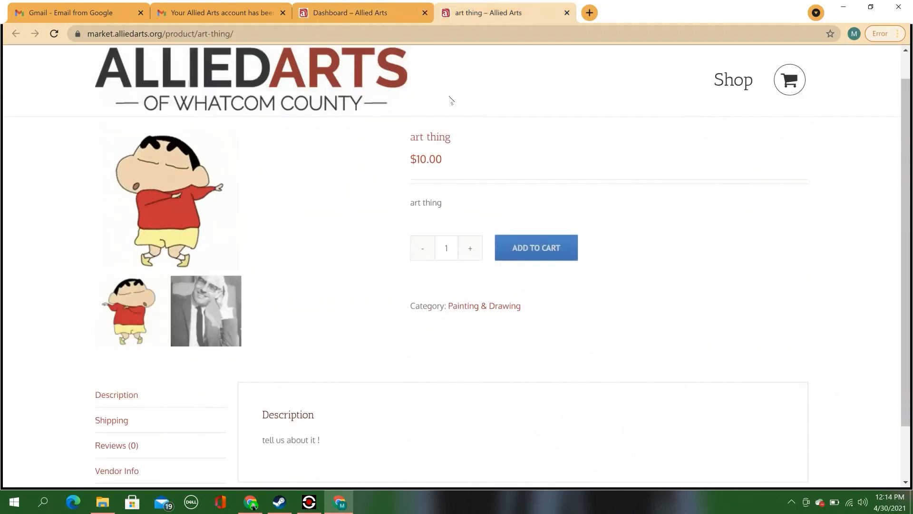
{"action": "key", "text": "F5"}
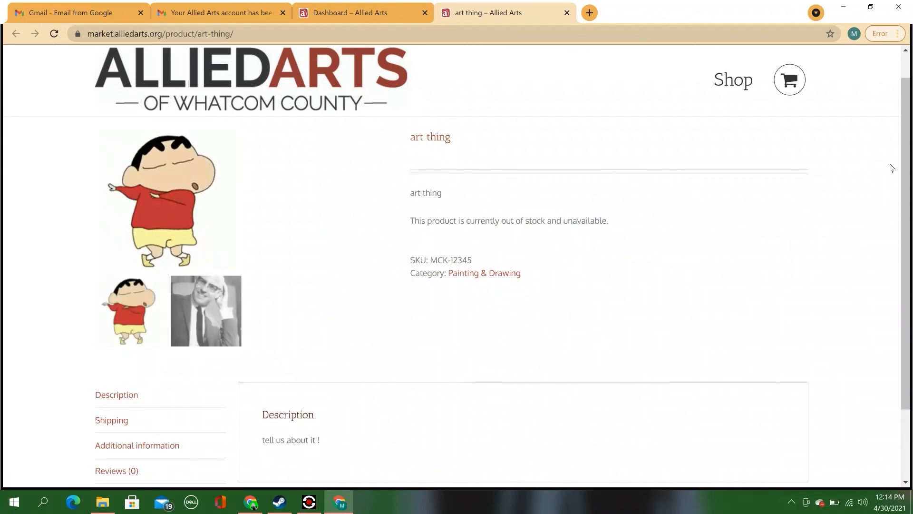
{"action": "scroll", "coordinate": [905, 118], "scroll_direction": "down", "scroll_amount": 2}
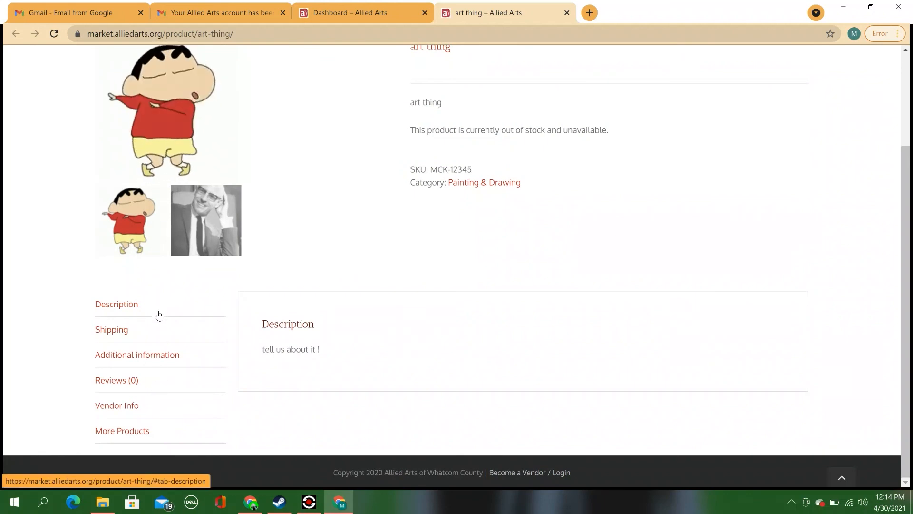
{"action": "left_click", "coordinate": [193, 365]}
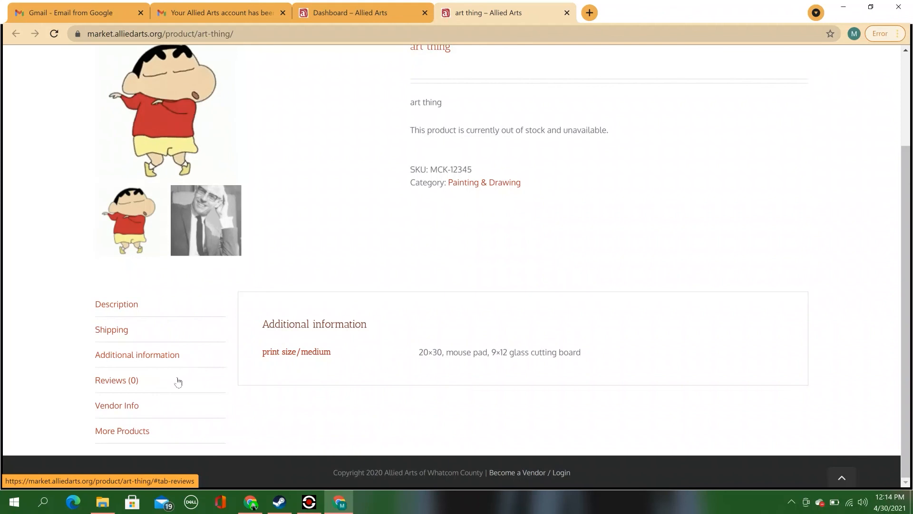
{"action": "left_click", "coordinate": [179, 382]}
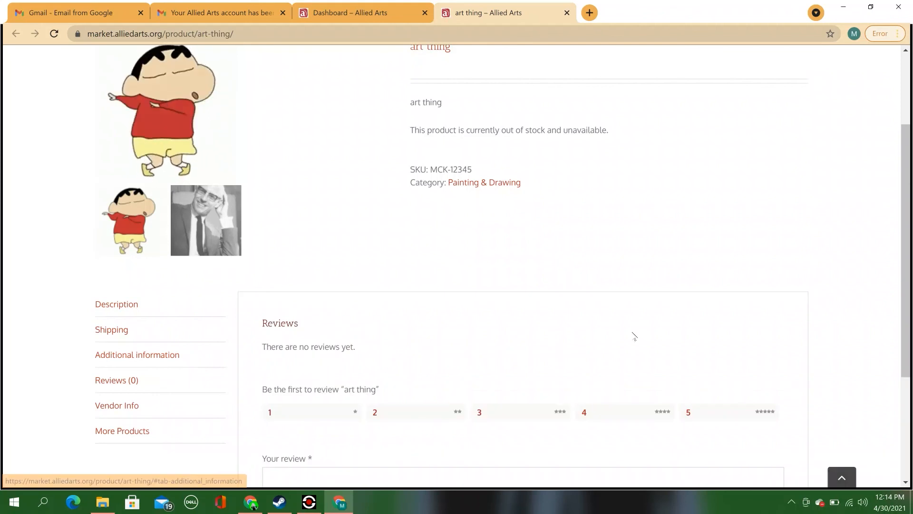
{"action": "left_click_drag", "start_coordinate": [906, 294], "coordinate": [906, 343]}
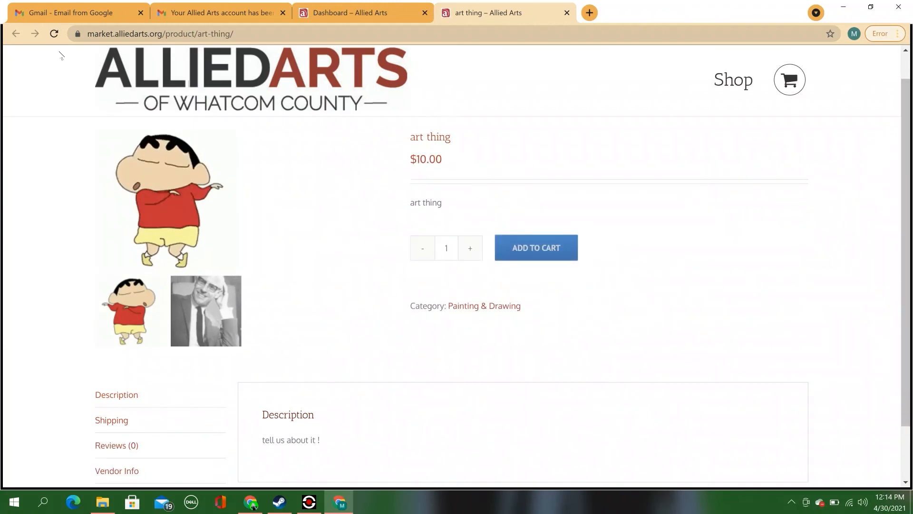
{"action": "key", "text": "F5"}
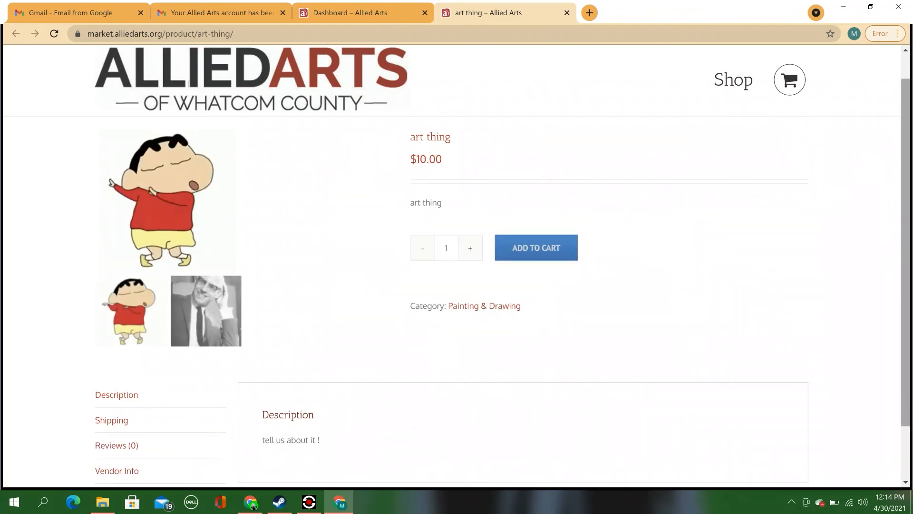
{"action": "left_click", "coordinate": [55, 34]}
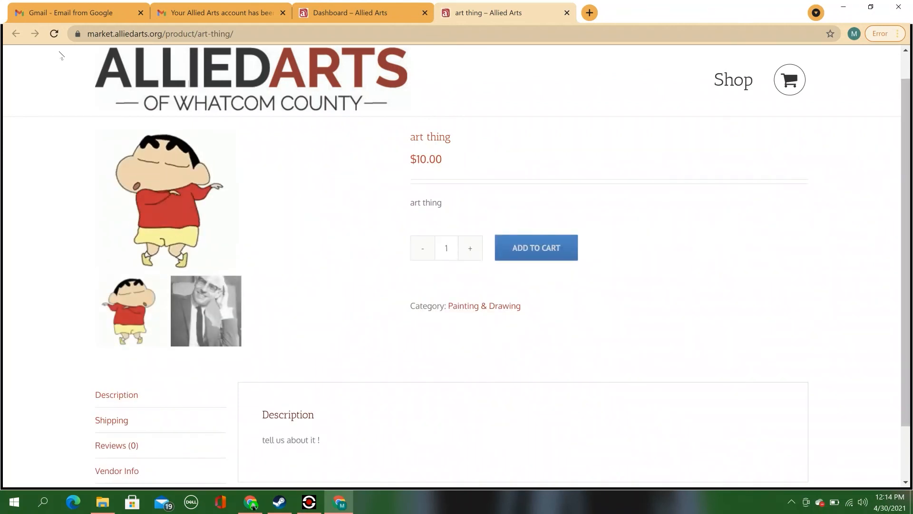
{"action": "left_click", "coordinate": [54, 34]}
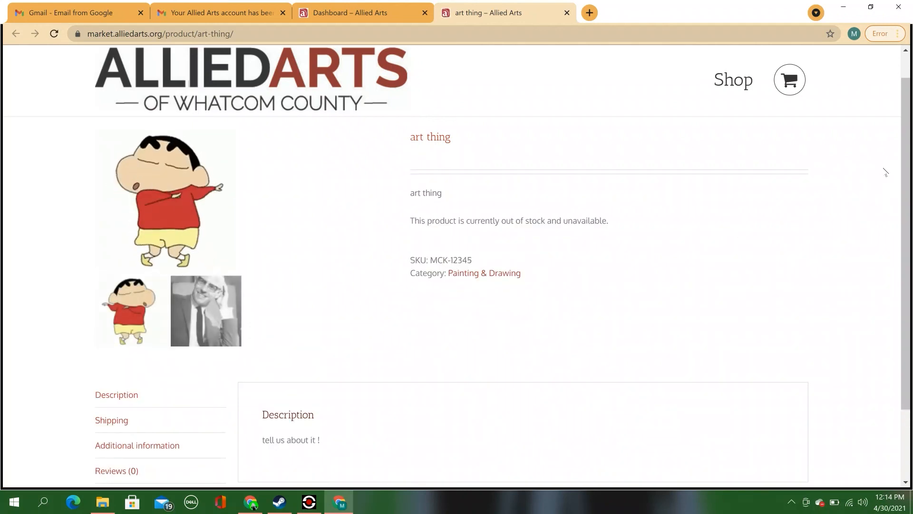
{"action": "left_click", "coordinate": [60, 38]}
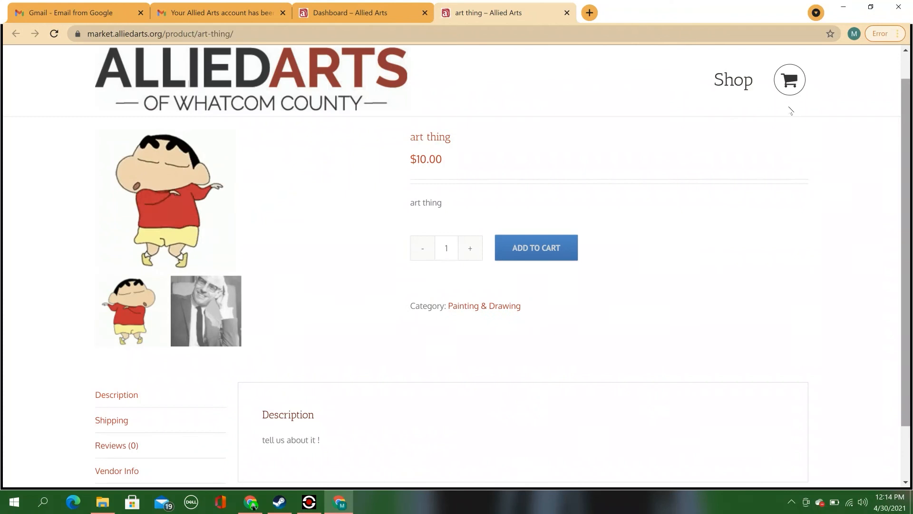
{"action": "left_click", "coordinate": [57, 35]}
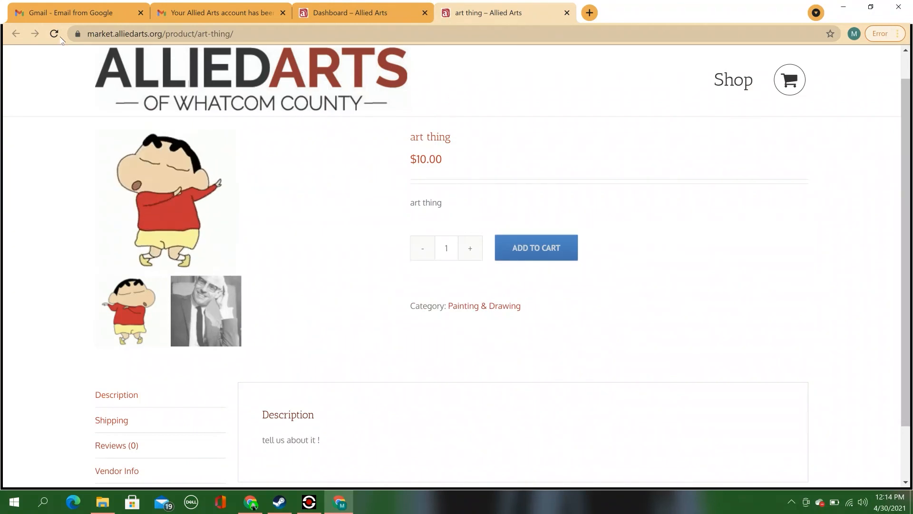
{"action": "left_click", "coordinate": [59, 38]}
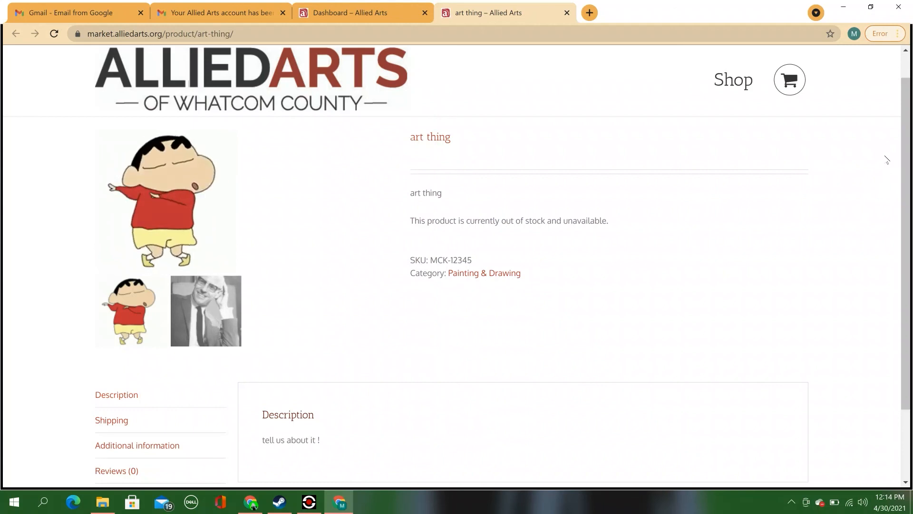
{"action": "left_click", "coordinate": [58, 36]}
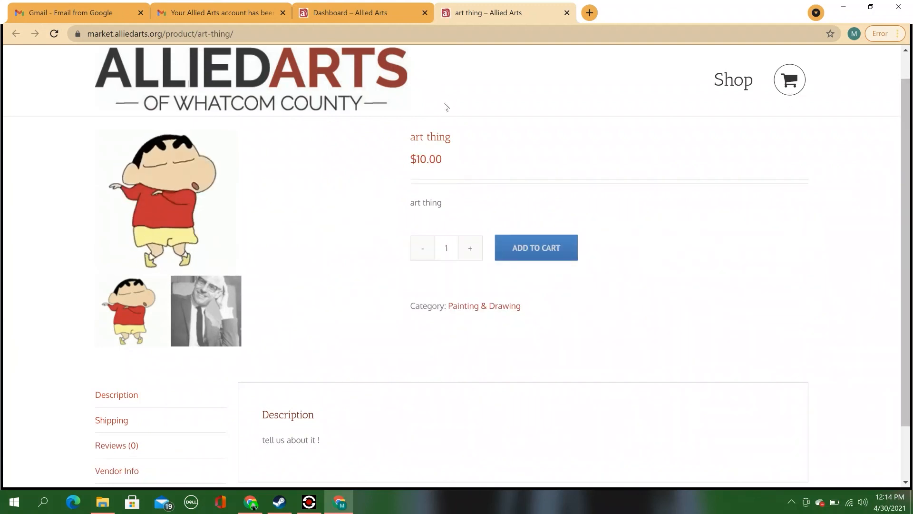
{"action": "left_click", "coordinate": [60, 38]}
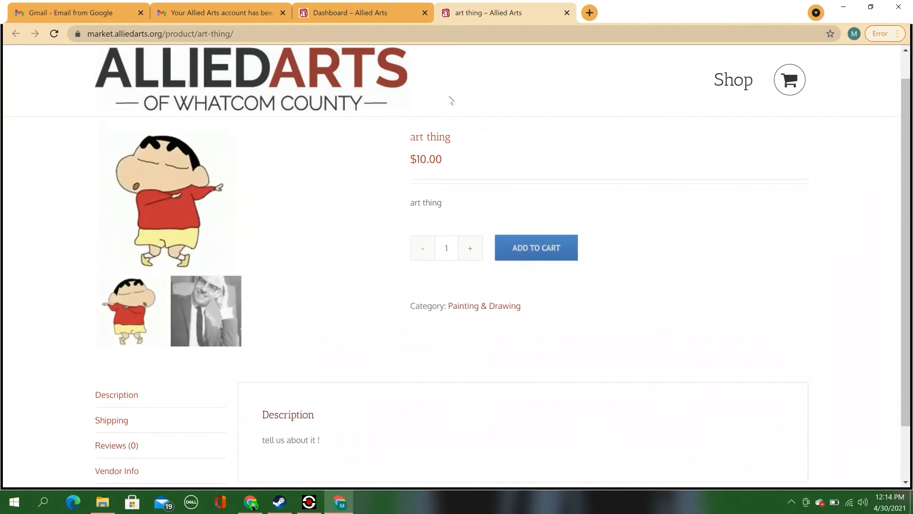
{"action": "left_click", "coordinate": [60, 37]}
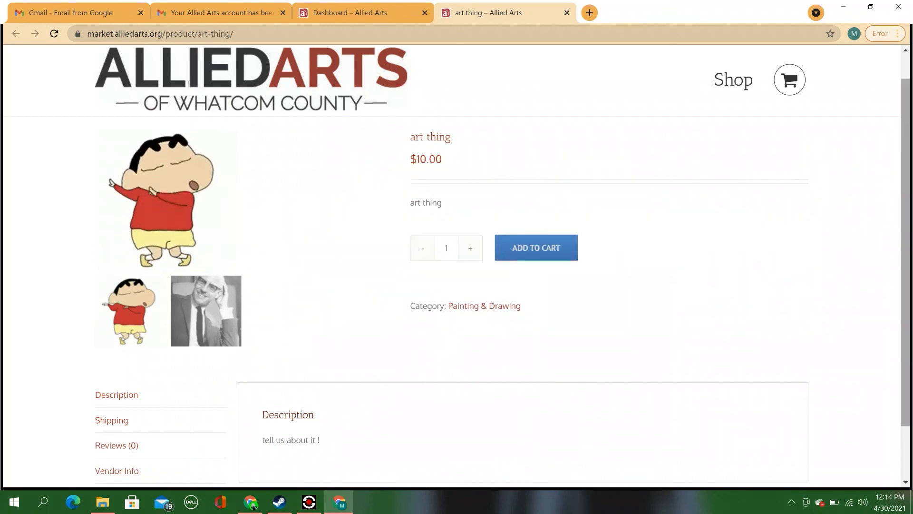
{"action": "left_click", "coordinate": [53, 33]}
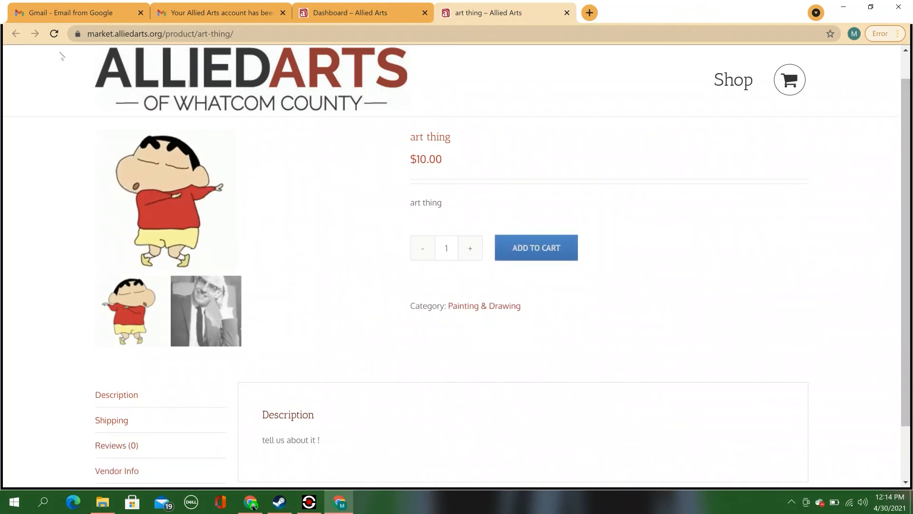
{"action": "left_click", "coordinate": [59, 36]}
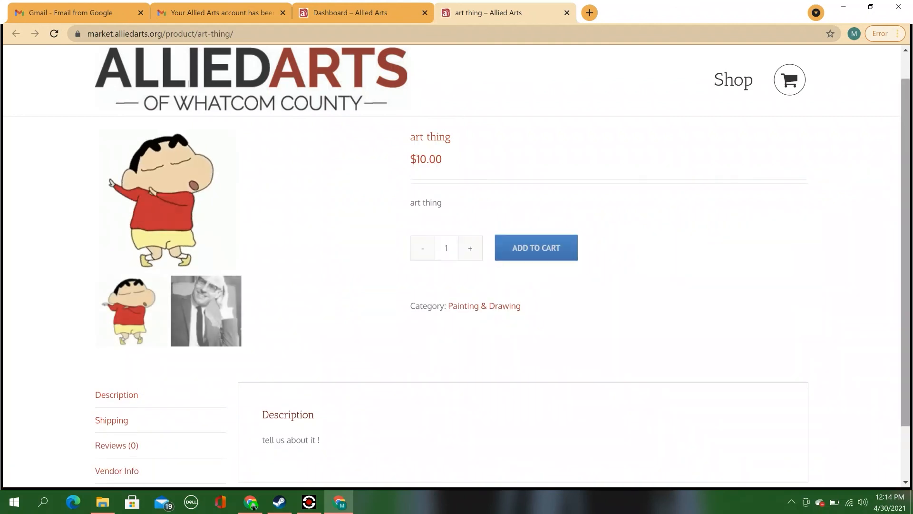
{"action": "left_click", "coordinate": [54, 34]}
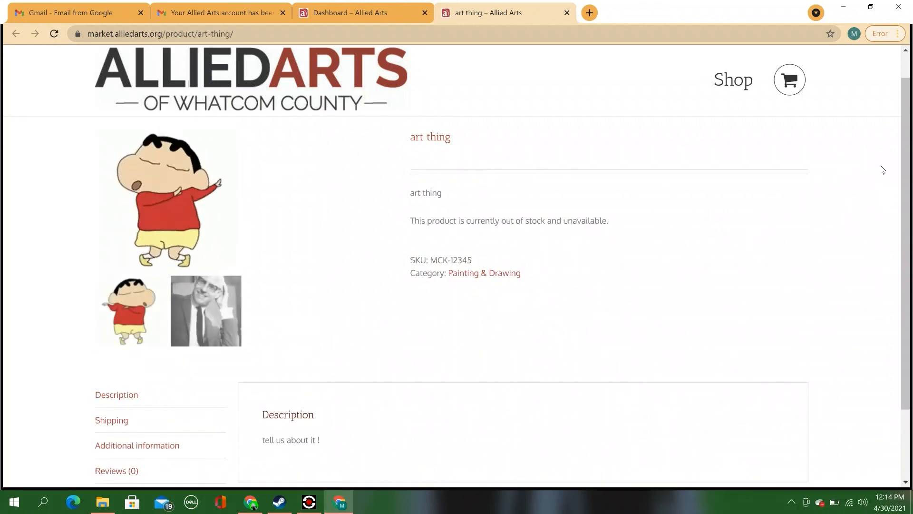
{"action": "left_click_drag", "start_coordinate": [906, 187], "coordinate": [912, 168]}
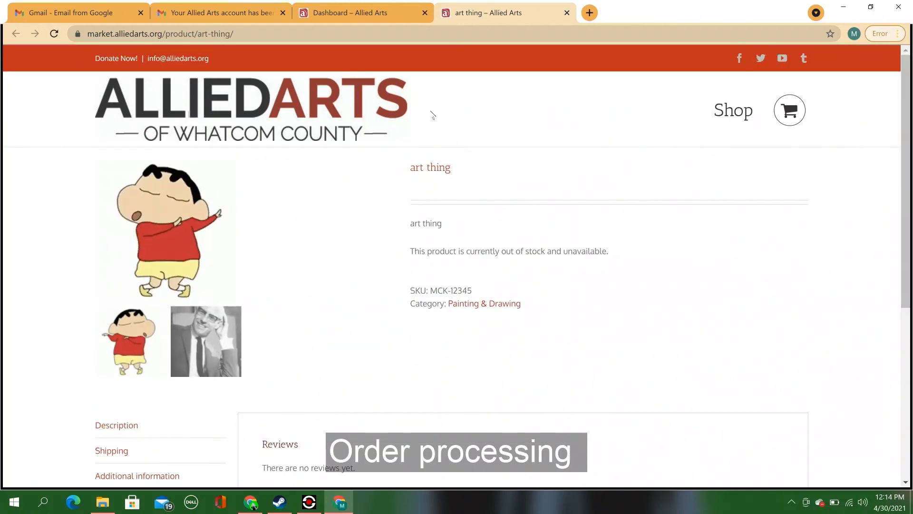
Step: Return to the vendor dashboard and open the Orders list from the sidebar
{"action": "left_click", "coordinate": [372, 17]}
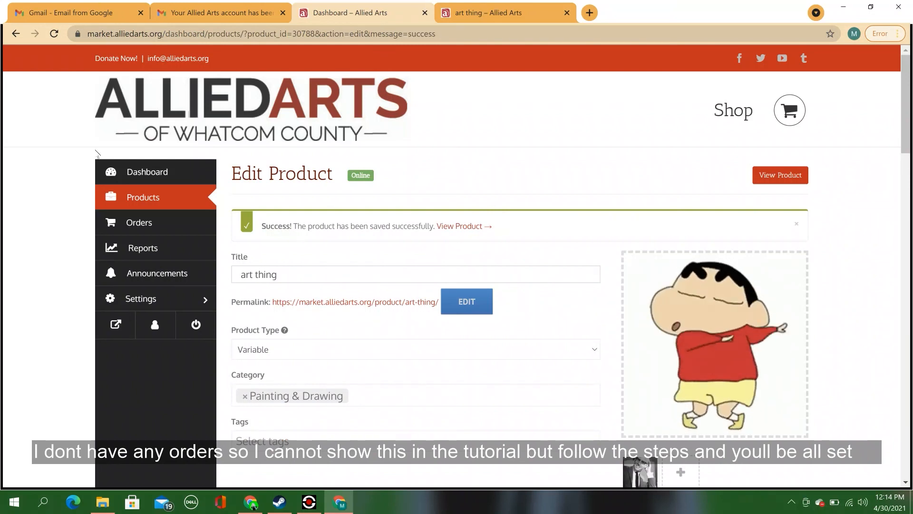
{"action": "left_click", "coordinate": [159, 231]}
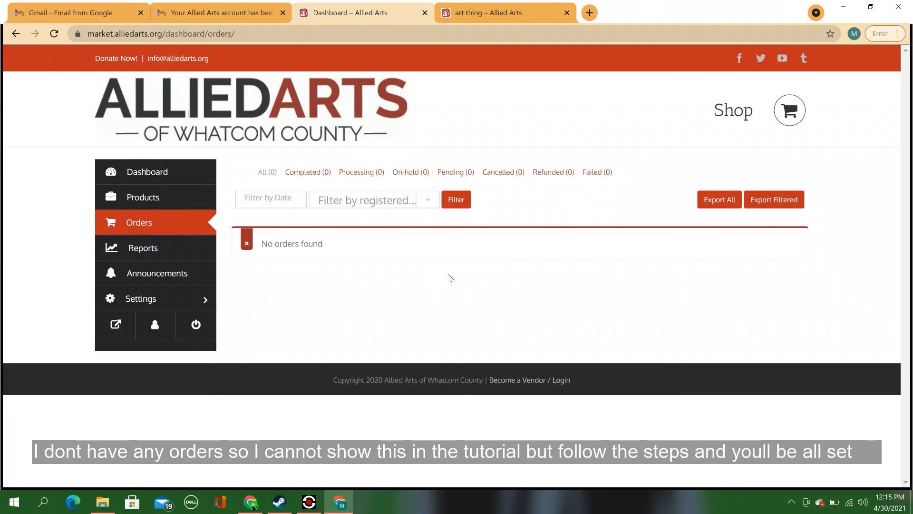
Step: Filter the orders list to Completed (0), then to Refunded (0)
{"action": "left_click", "coordinate": [319, 176]}
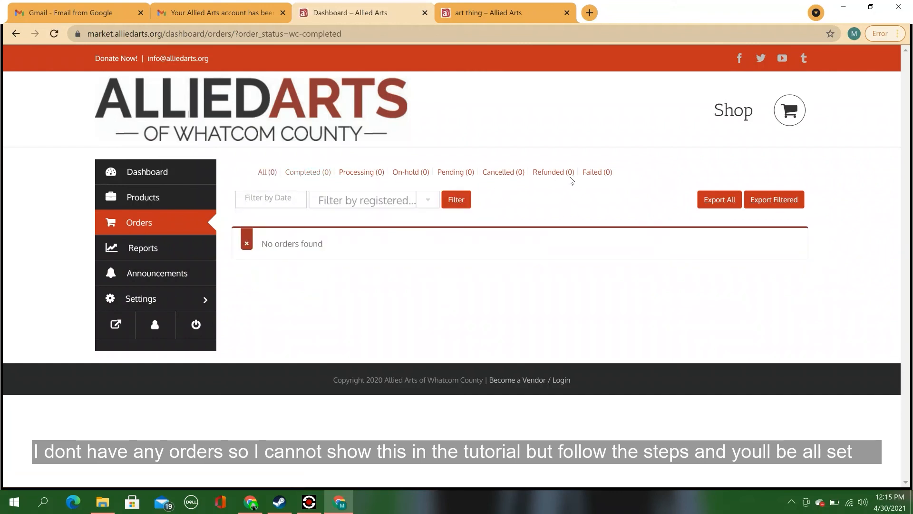
{"action": "left_click", "coordinate": [546, 172]}
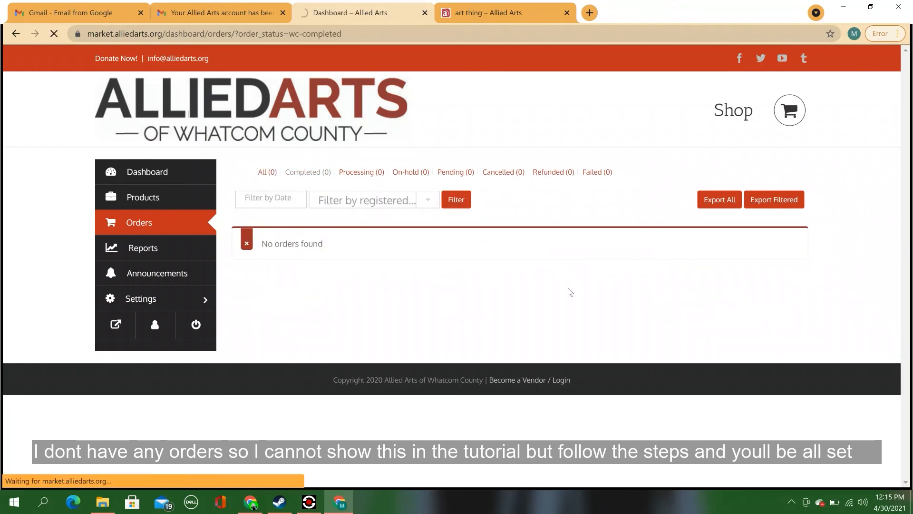
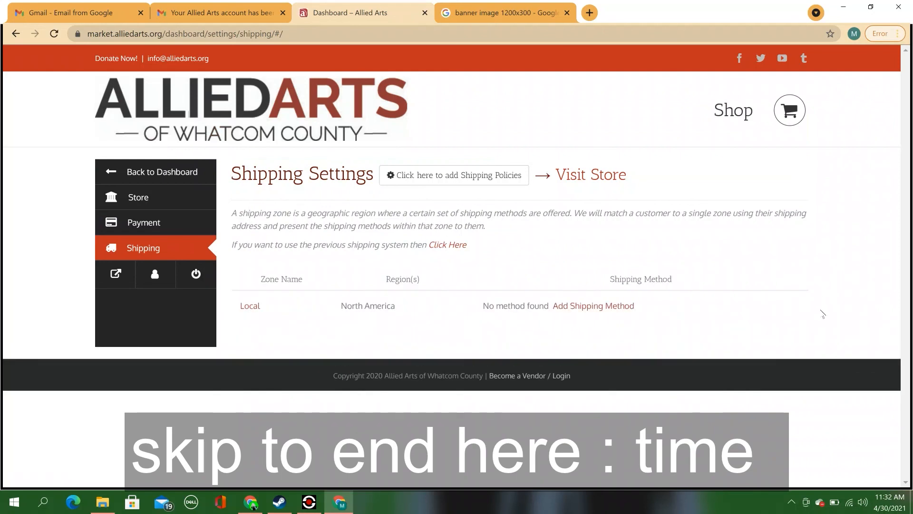
Step: Open the Local zone's shipping setup and close the unused banner image search tab
{"action": "left_click", "coordinate": [598, 307]}
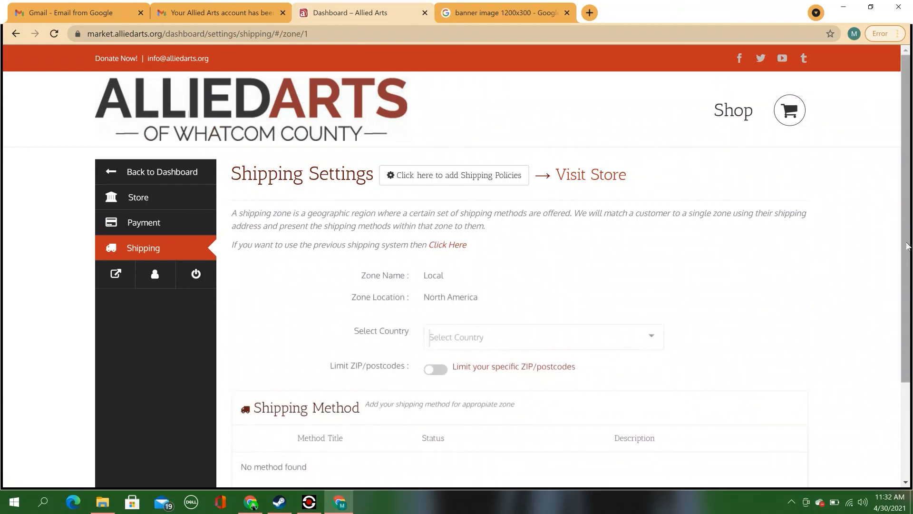
{"action": "left_click", "coordinate": [566, 13]}
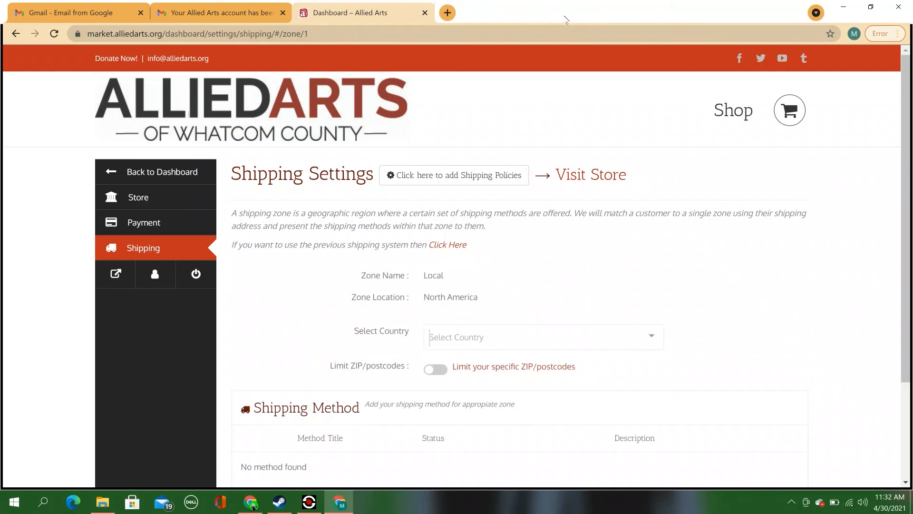
{"action": "left_click_drag", "start_coordinate": [910, 123], "coordinate": [908, 206]}
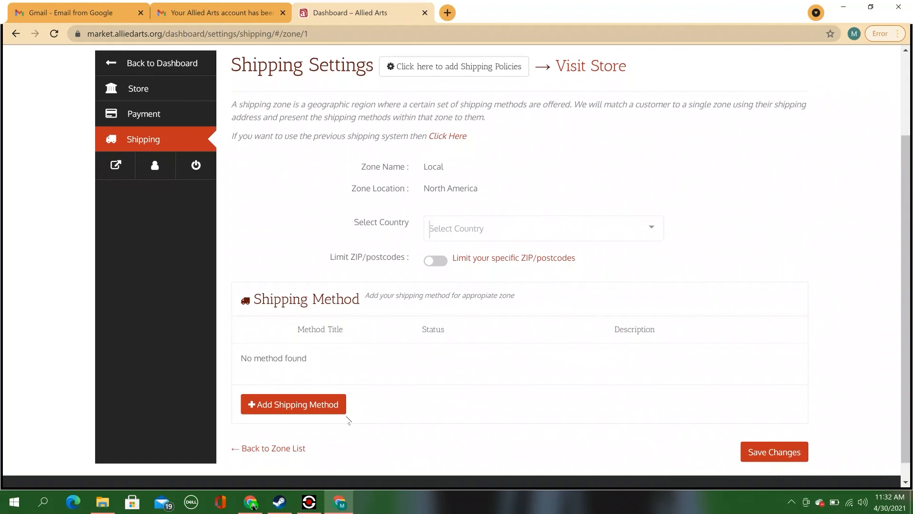
Step: Add Free Shipping as an enabled shipping method for the Local zone
{"action": "left_click", "coordinate": [324, 409]}
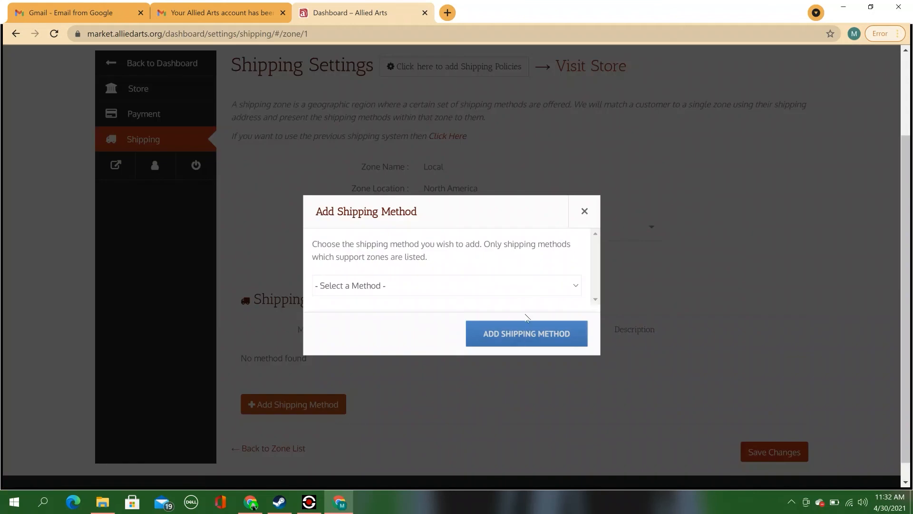
{"action": "left_click", "coordinate": [527, 289]}
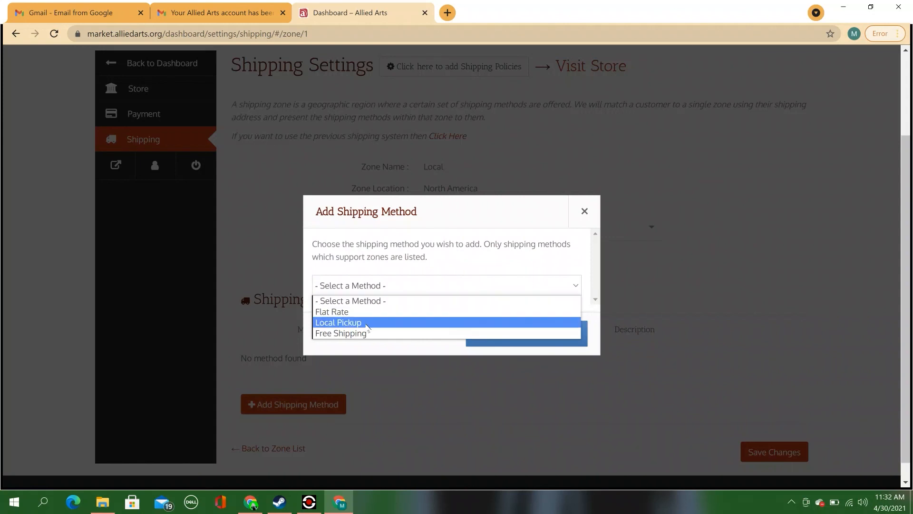
{"action": "left_click", "coordinate": [367, 333]}
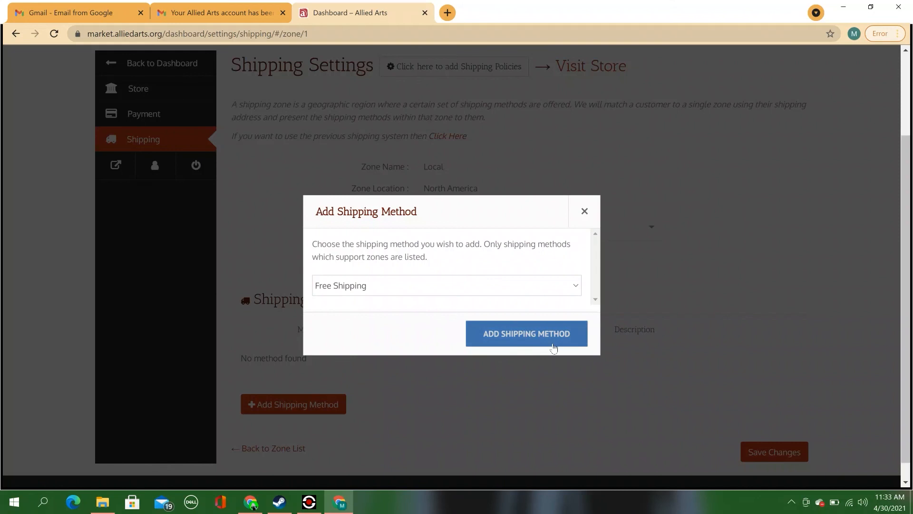
{"action": "left_click", "coordinate": [553, 347]}
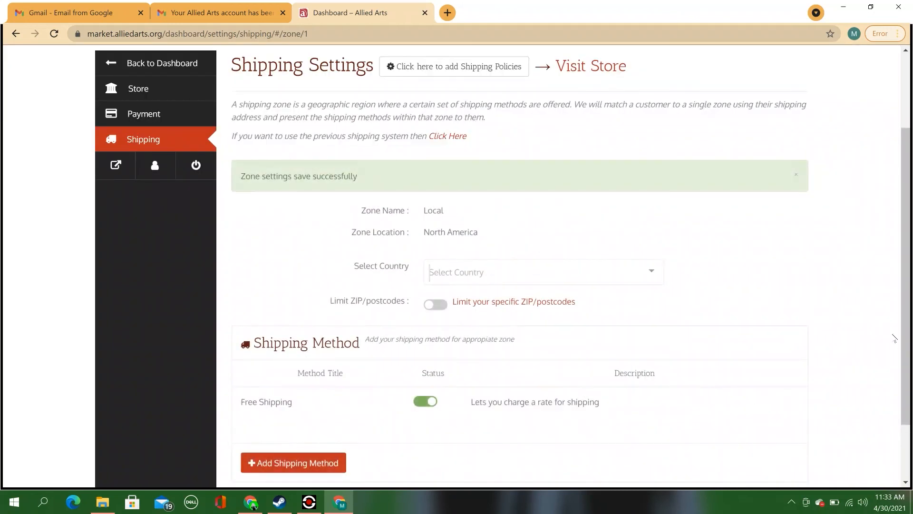
{"action": "scroll", "coordinate": [884, 328], "scroll_direction": "down", "scroll_amount": 2}
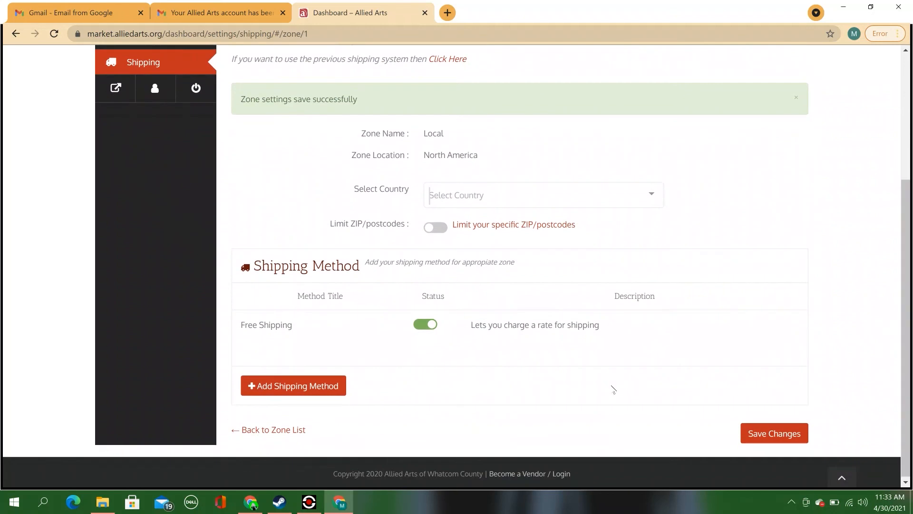
Step: Retitle the Local zone's Free Shipping method to 'Free local delivery' and save it
{"action": "mouse_move", "coordinate": [241, 339]}
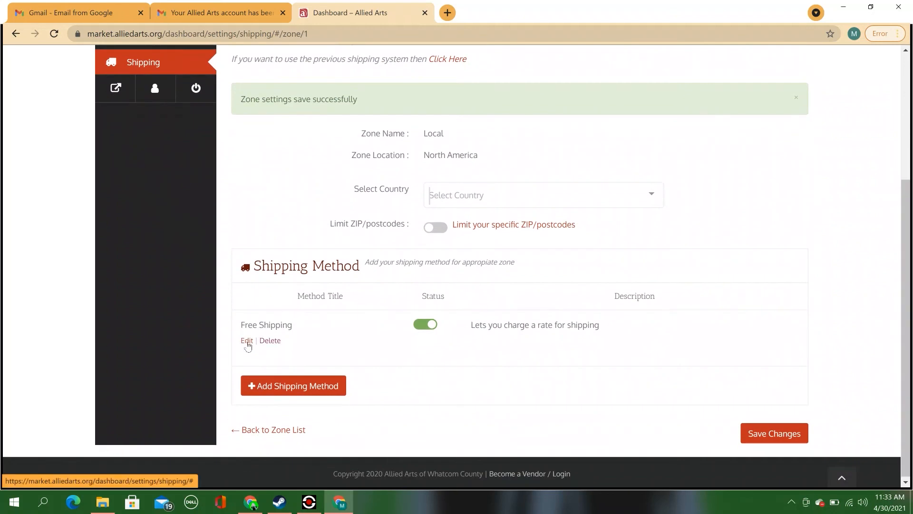
{"action": "left_click", "coordinate": [246, 341]}
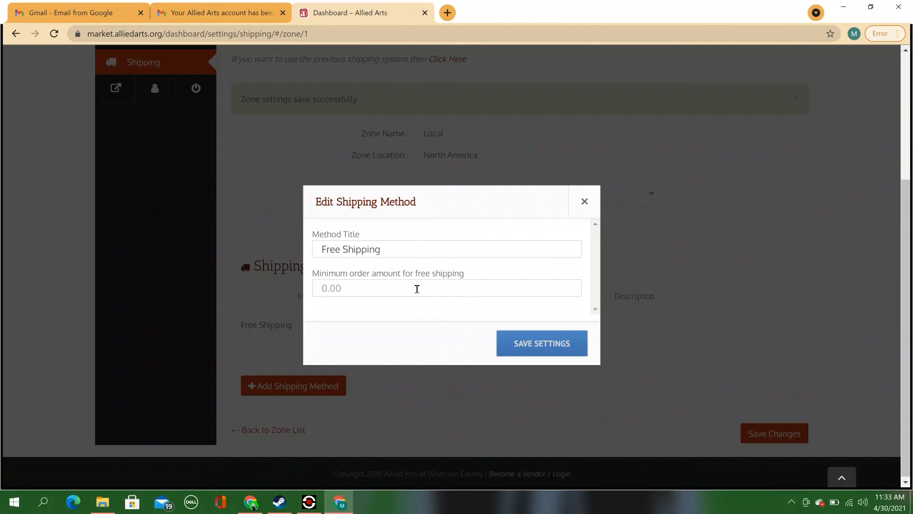
{"action": "left_click", "coordinate": [415, 245]}
{"action": "left_click_drag", "start_coordinate": [395, 245], "coordinate": [342, 245]}
{"action": "key", "text": "BackSpace"}
{"action": "type", "text": "local delivery"}
{"action": "left_click_drag", "start_coordinate": [475, 274], "coordinate": [312, 276]}
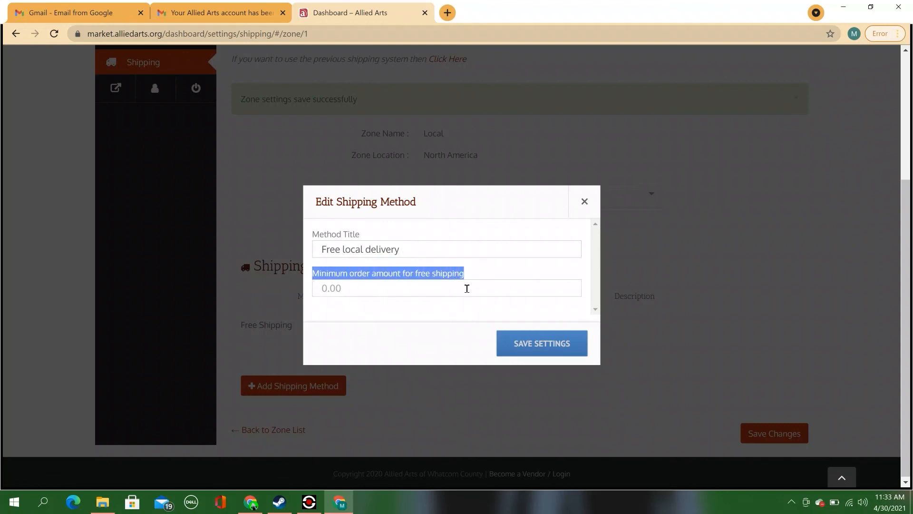
{"action": "left_click", "coordinate": [467, 287]}
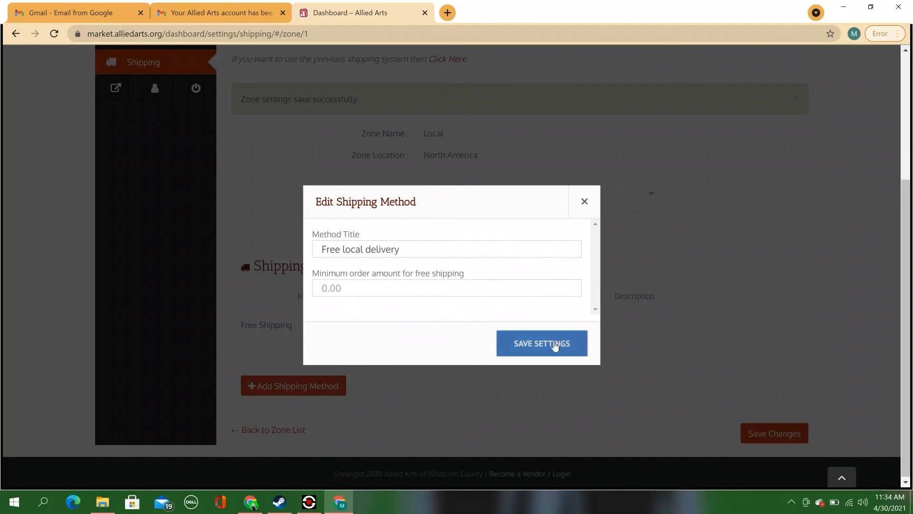
{"action": "left_click", "coordinate": [552, 344]}
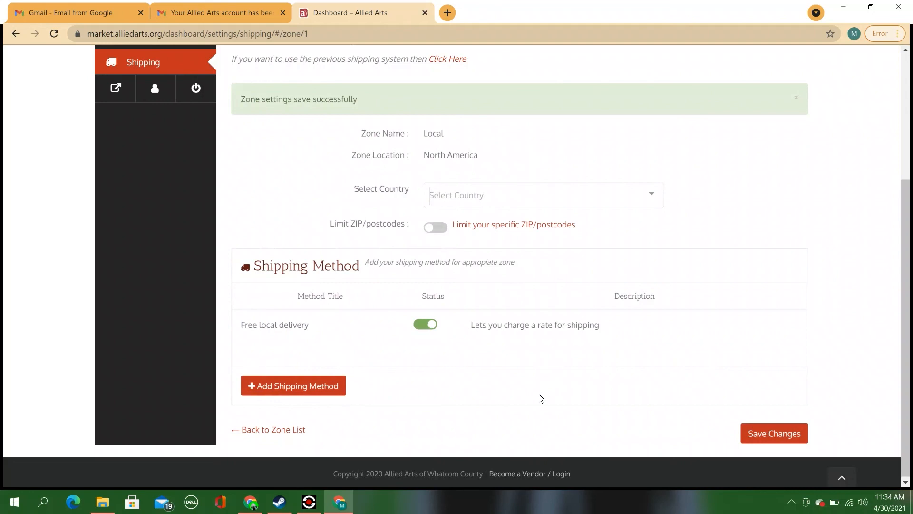
Step: Add a Flat Rate shipping method to the Local zone
{"action": "left_click", "coordinate": [327, 393]}
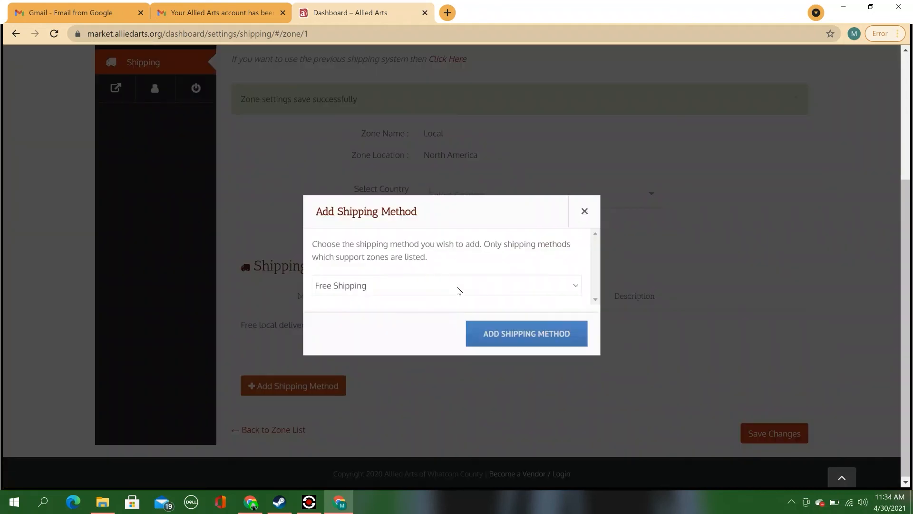
{"action": "left_click", "coordinate": [458, 290]}
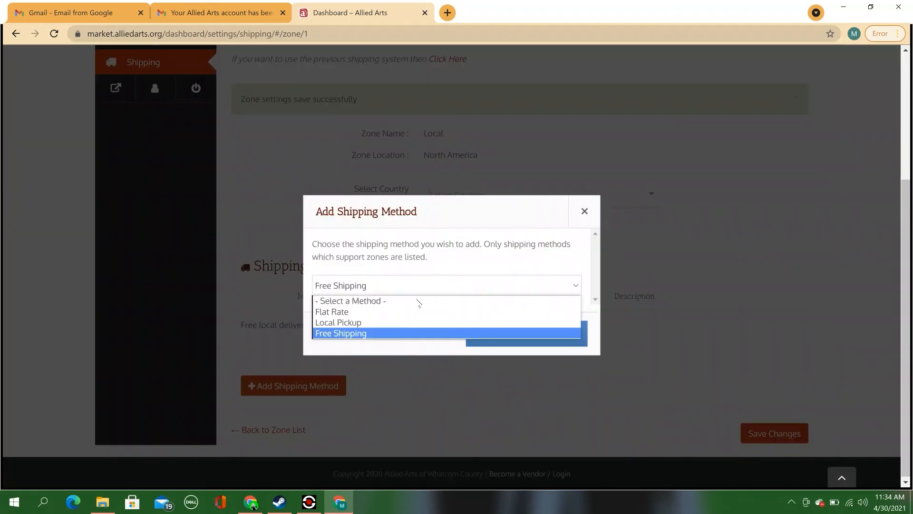
{"action": "left_click", "coordinate": [373, 313]}
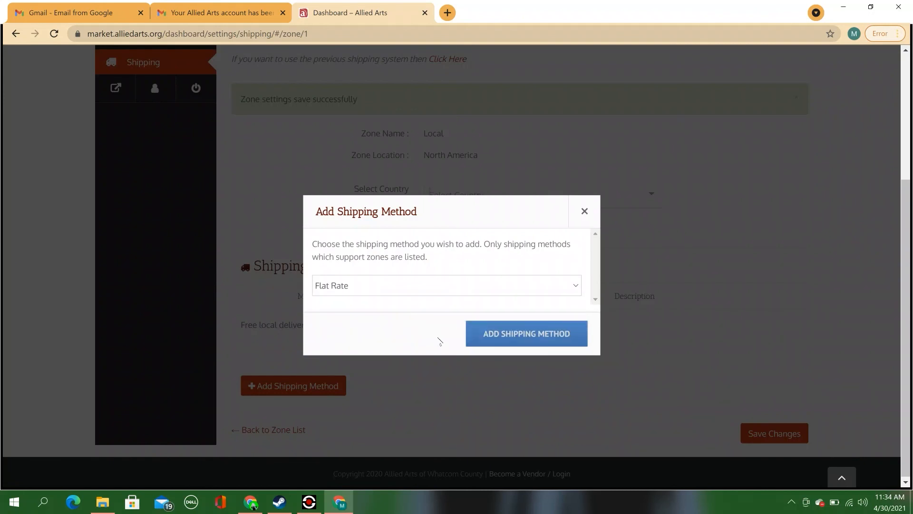
{"action": "left_click", "coordinate": [492, 341]}
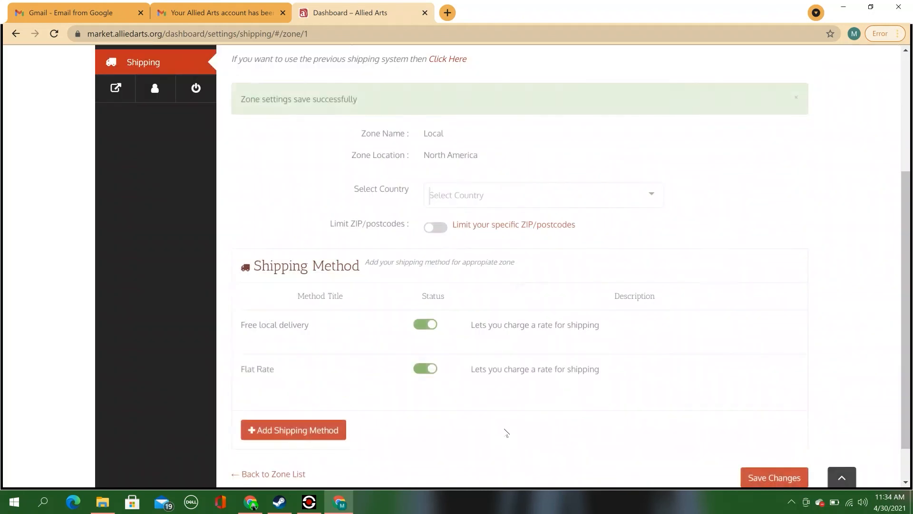
Step: Title the flat rate 'local delivery' with a cost of 20.00 and save it
{"action": "mouse_move", "coordinate": [265, 367]}
{"action": "left_click", "coordinate": [247, 384]}
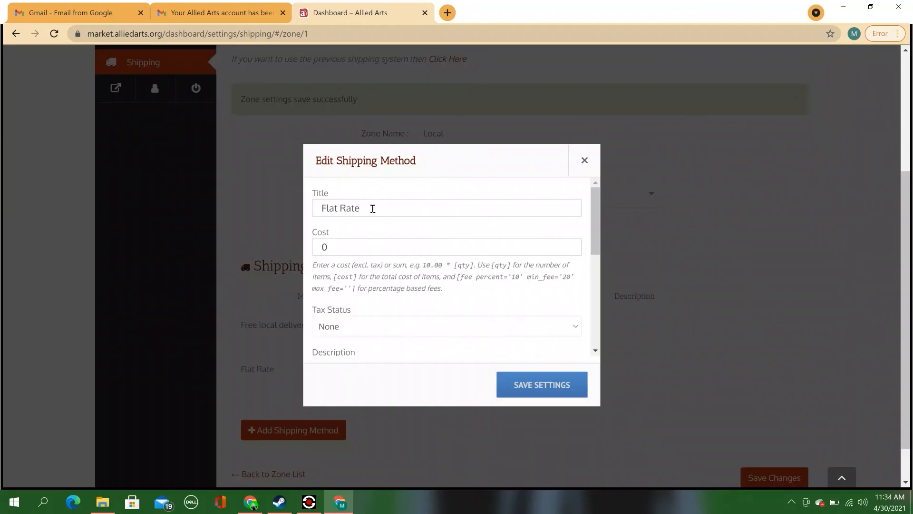
{"action": "left_click_drag", "start_coordinate": [374, 208], "coordinate": [319, 208]}
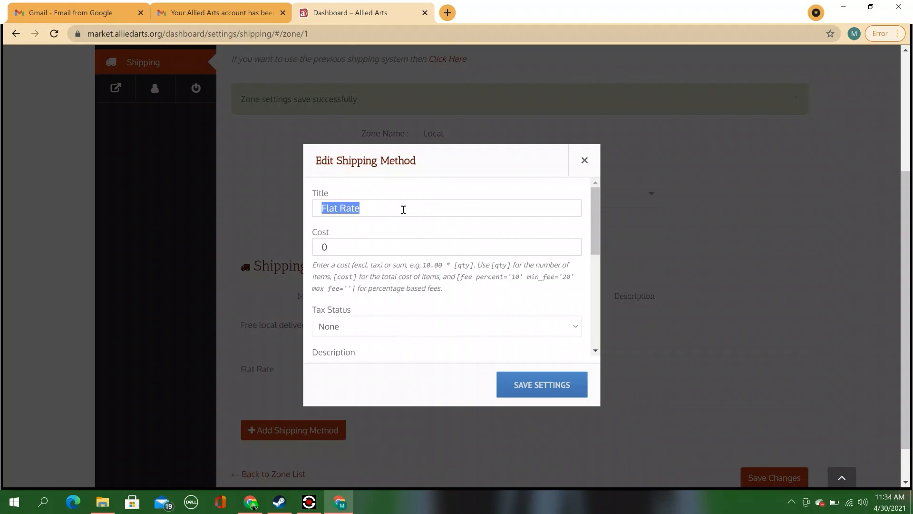
{"action": "type", "text": "l"}
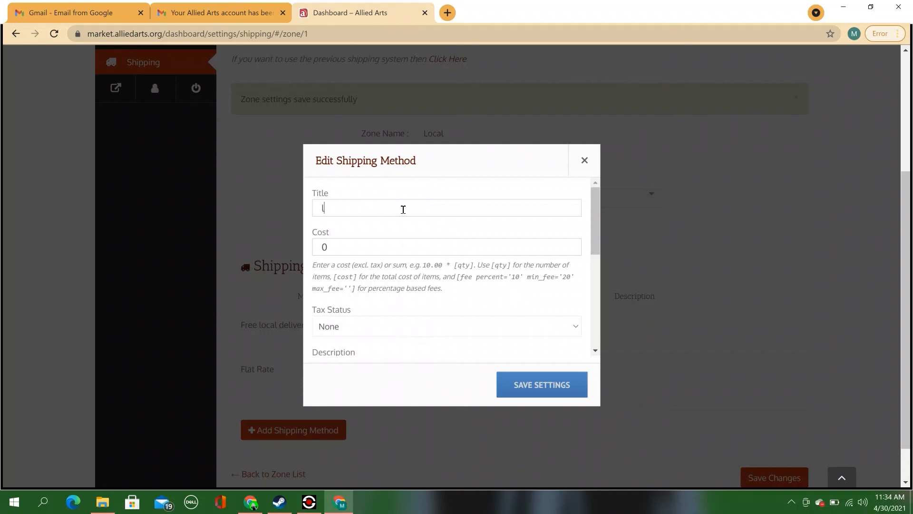
{"action": "type", "text": "ocal delivery"}
{"action": "left_click", "coordinate": [336, 245]}
{"action": "left_click_drag", "start_coordinate": [337, 245], "coordinate": [320, 245]}
{"action": "type", "text": "20.00"}
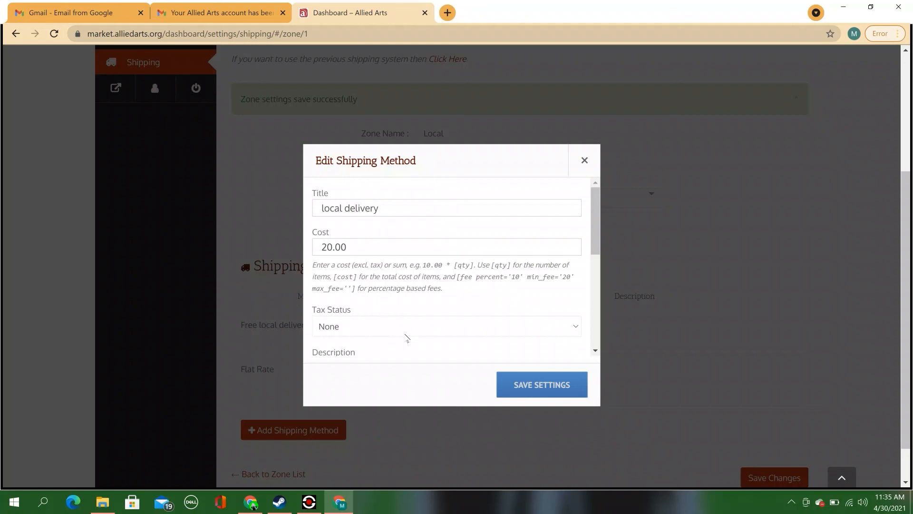
{"action": "left_click", "coordinate": [542, 383]}
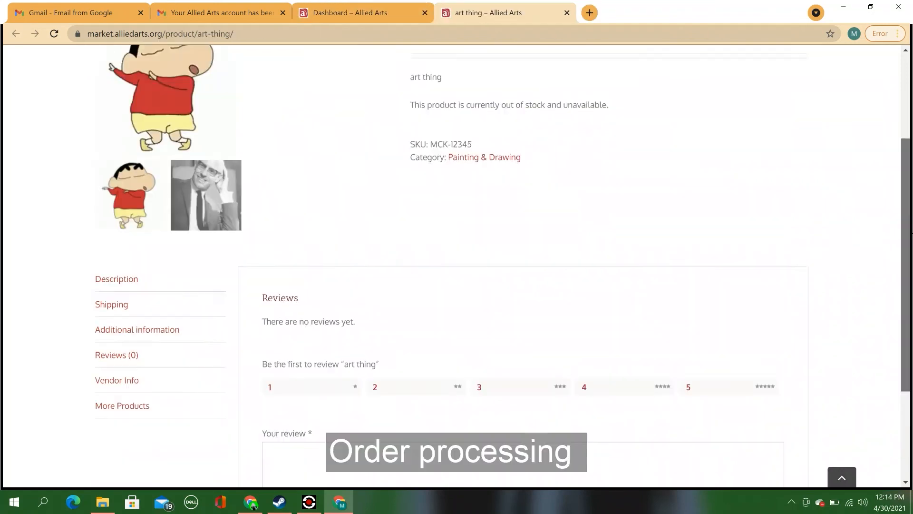
Step: Open the vendor Orders list from the dashboard and filter it to Completed, then Refunded
{"action": "scroll", "coordinate": [376, 142], "scroll_direction": "up", "scroll_amount": 3}
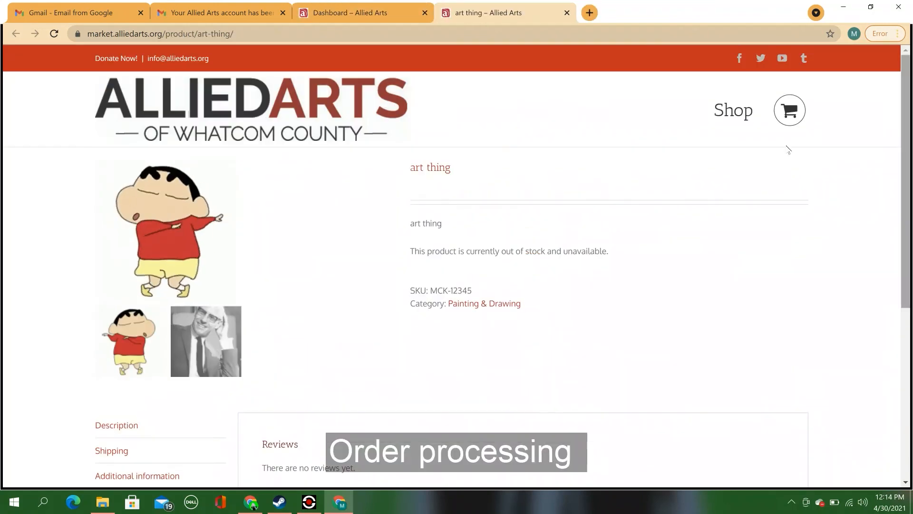
{"action": "left_click", "coordinate": [373, 19]}
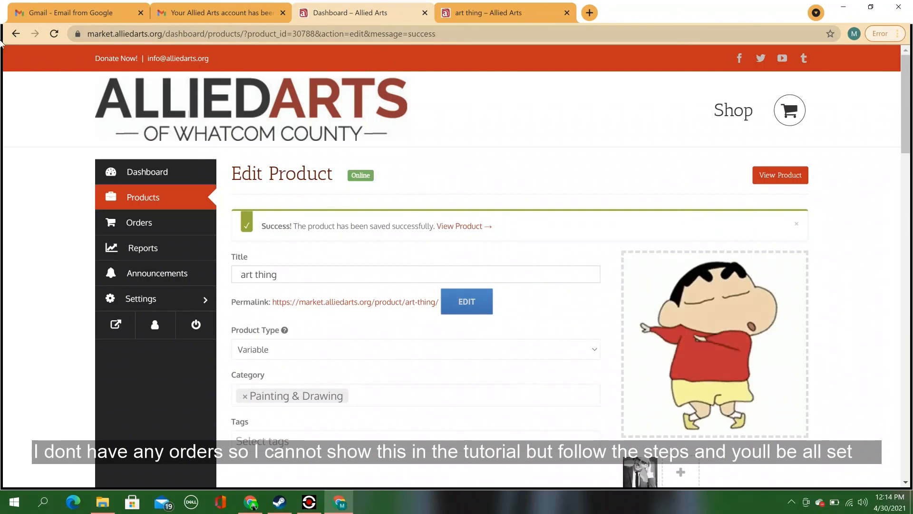
{"action": "left_click", "coordinate": [160, 232]}
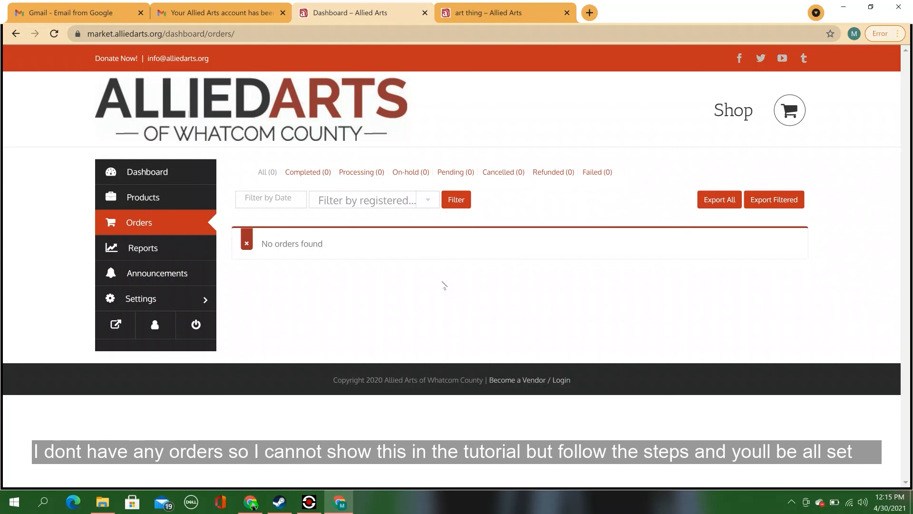
{"action": "left_click", "coordinate": [320, 177]}
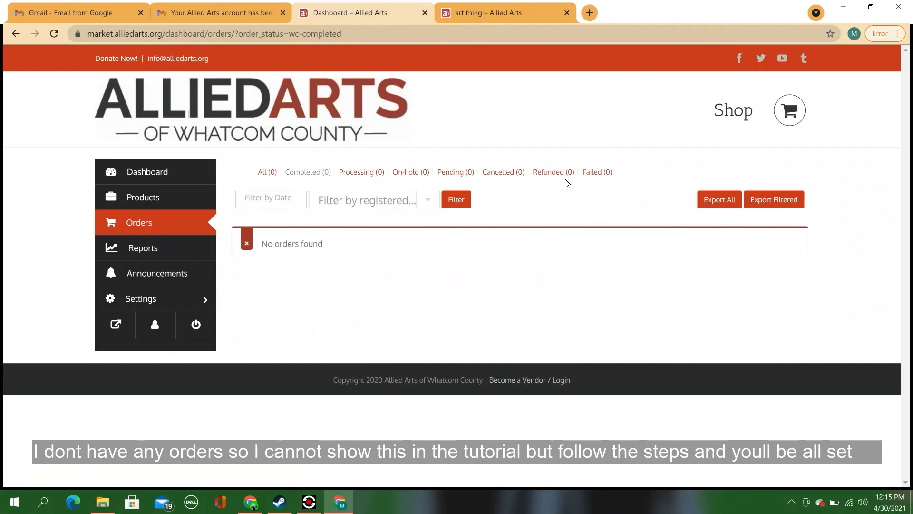
{"action": "left_click", "coordinate": [548, 173]}
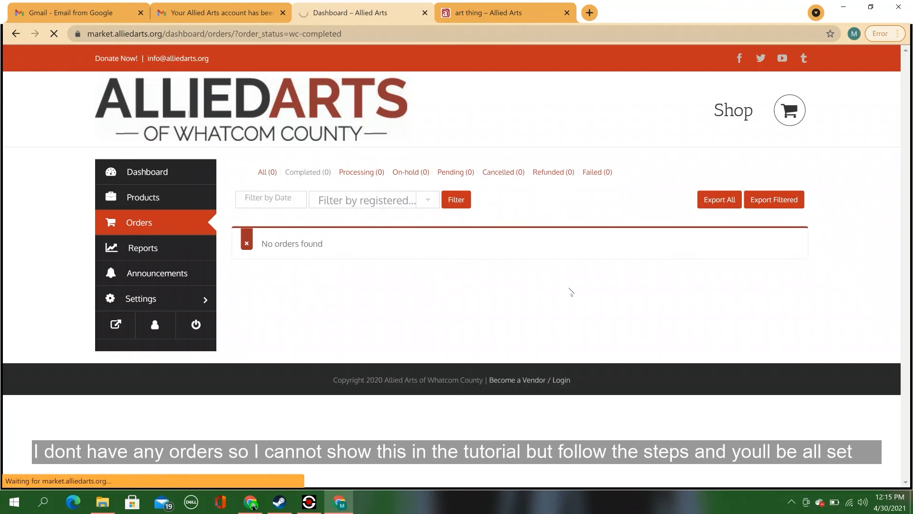